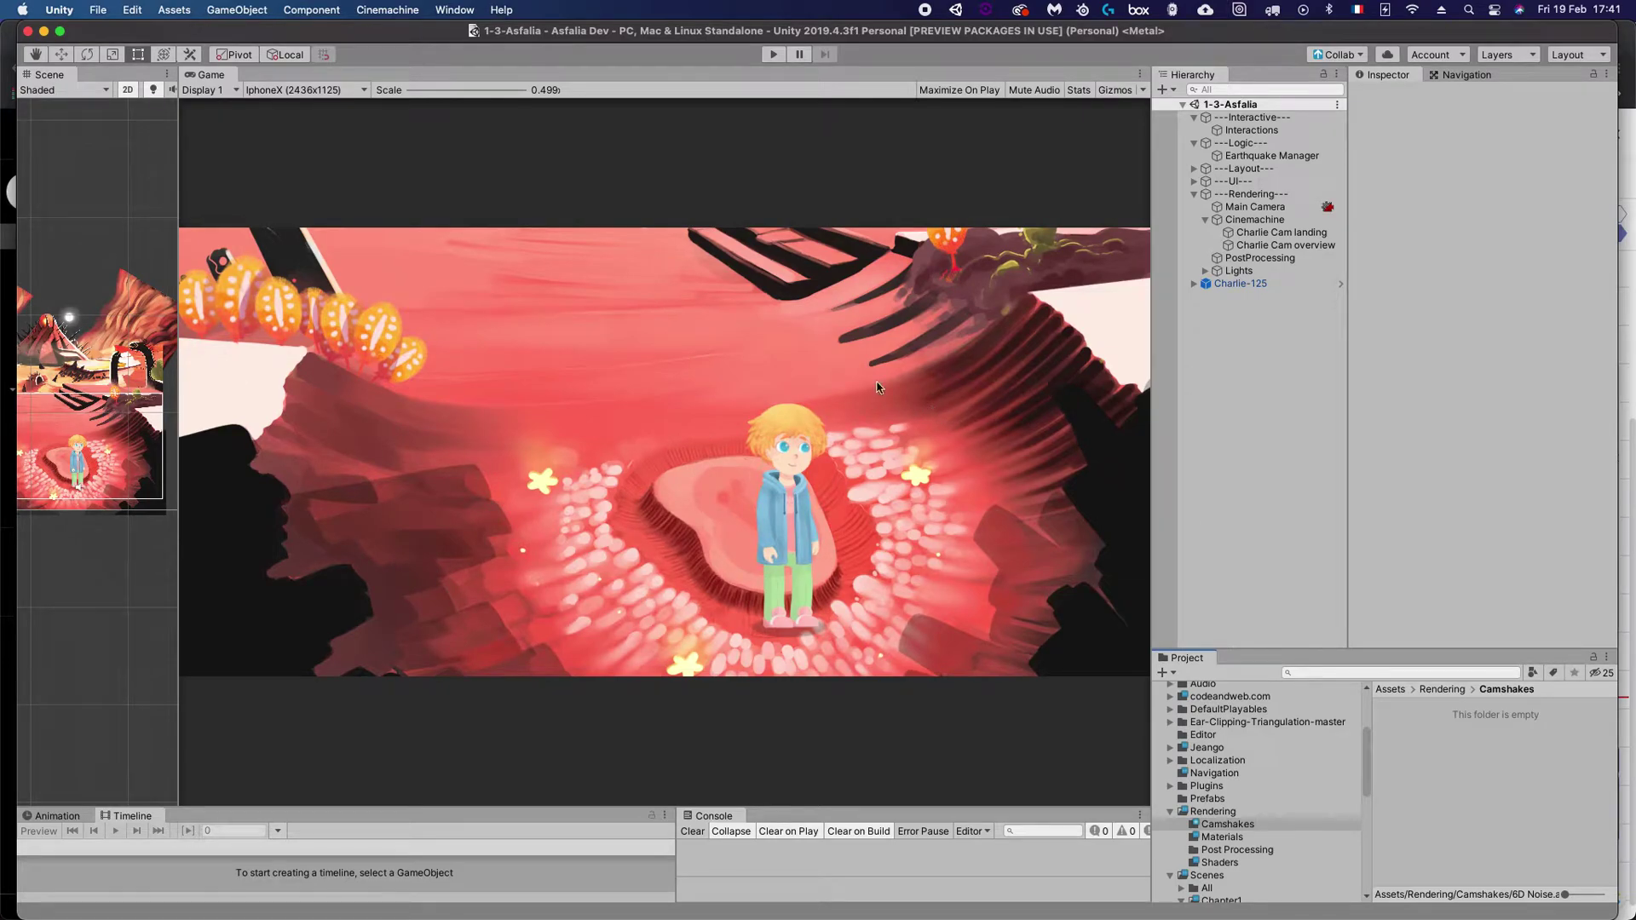
Play-test the scene briefly, then stop and select the Charlie Cam overview camera.
left_click(774, 56)
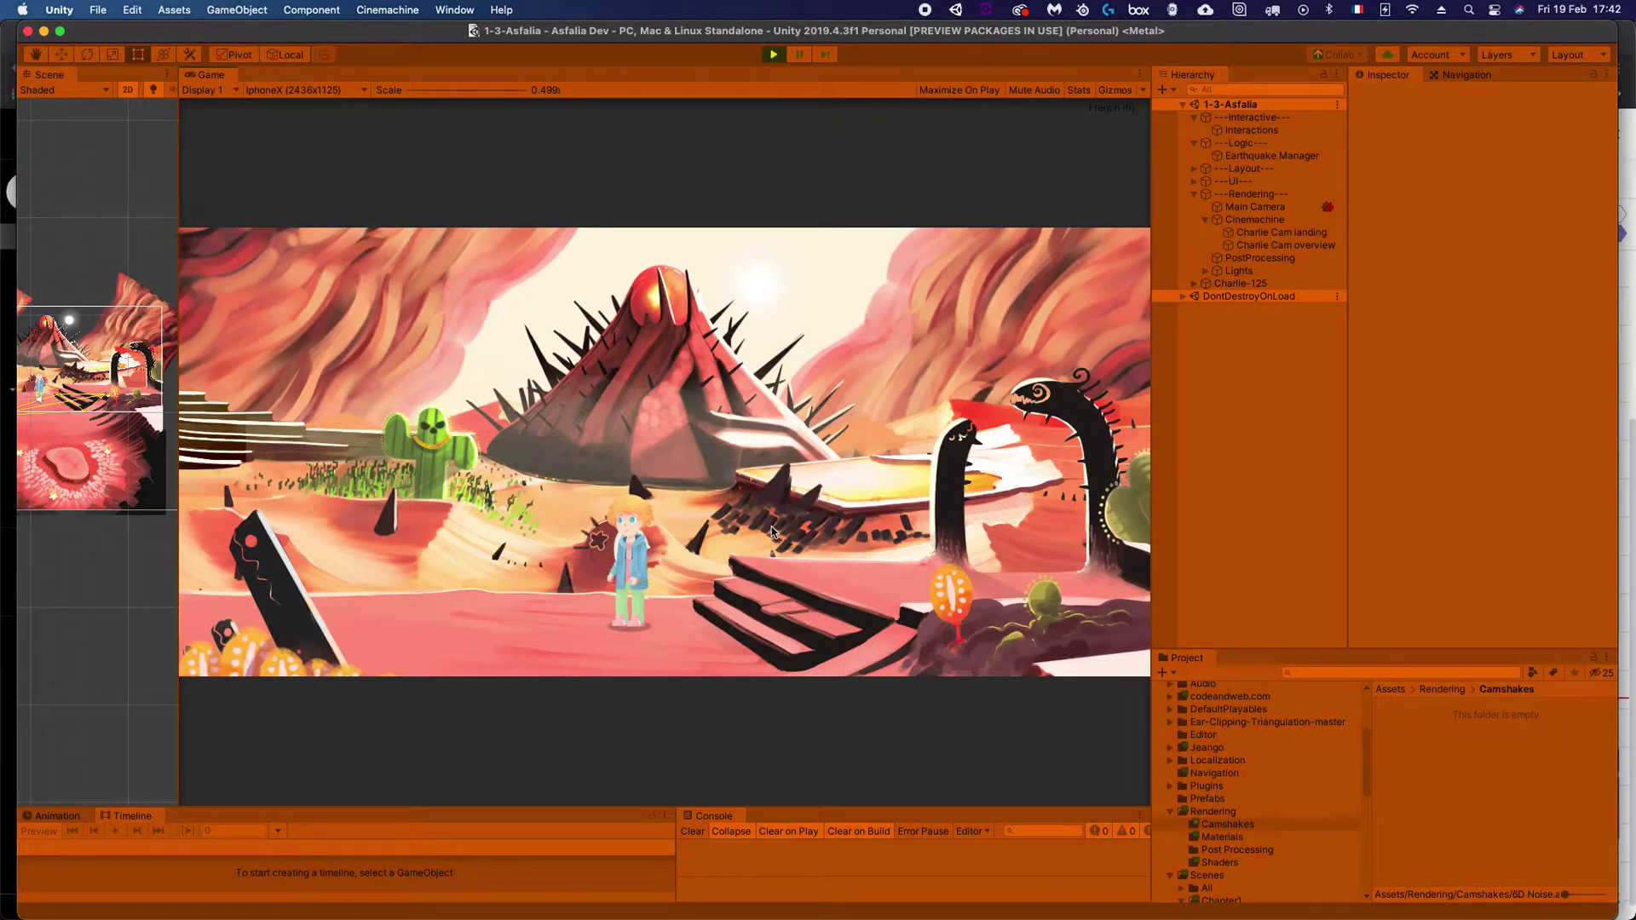
left_click(775, 54)
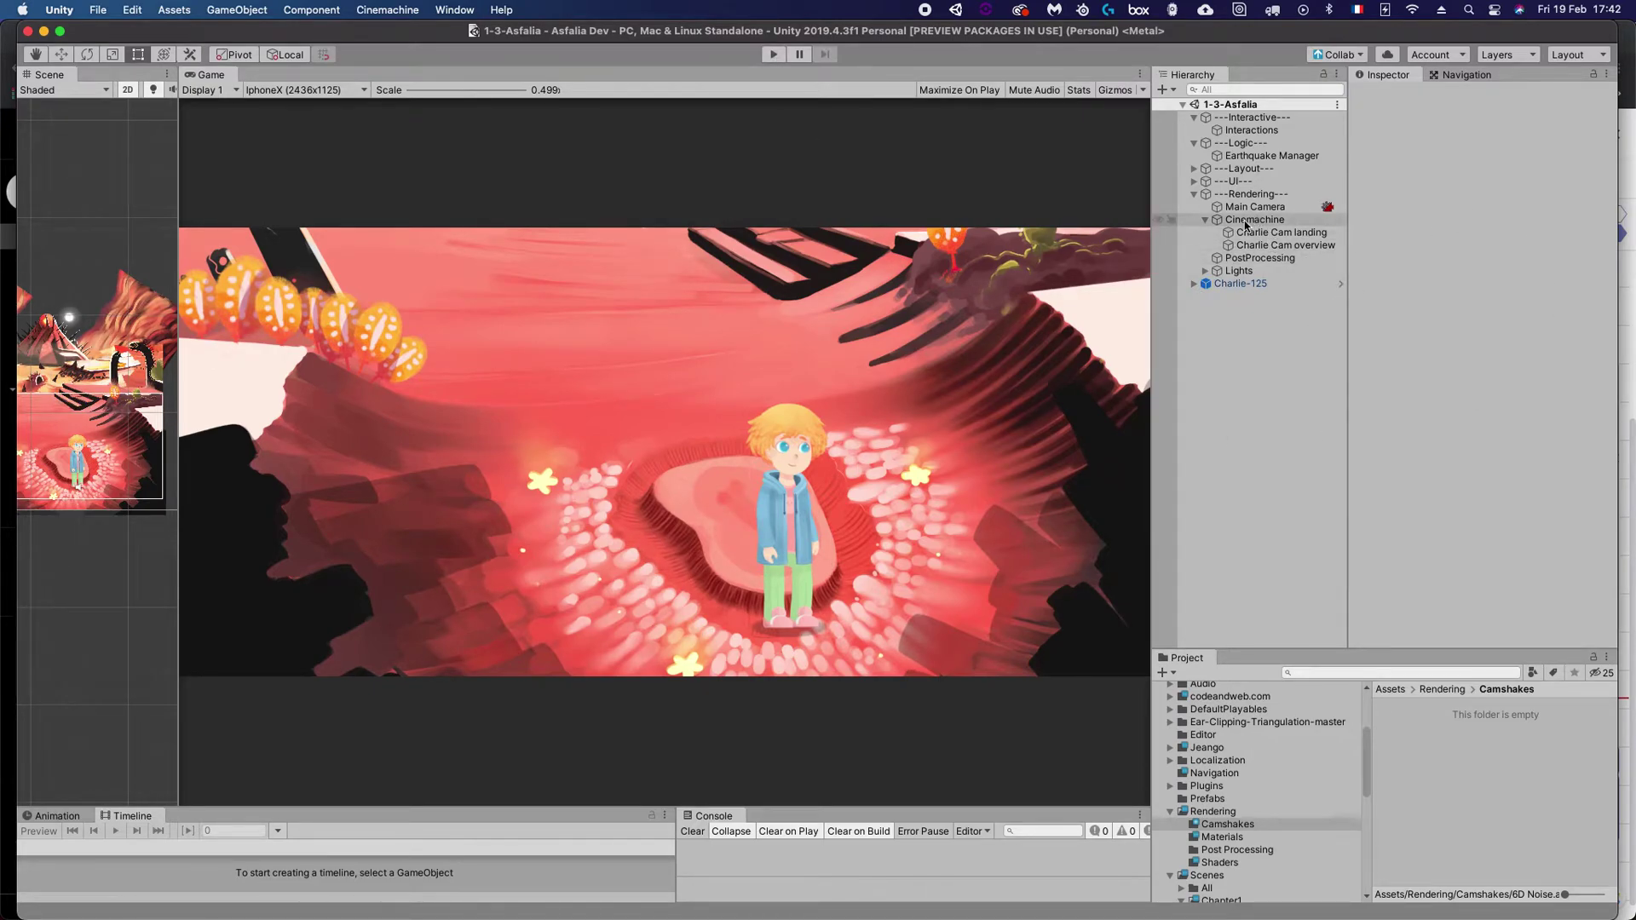
left_click(1278, 247)
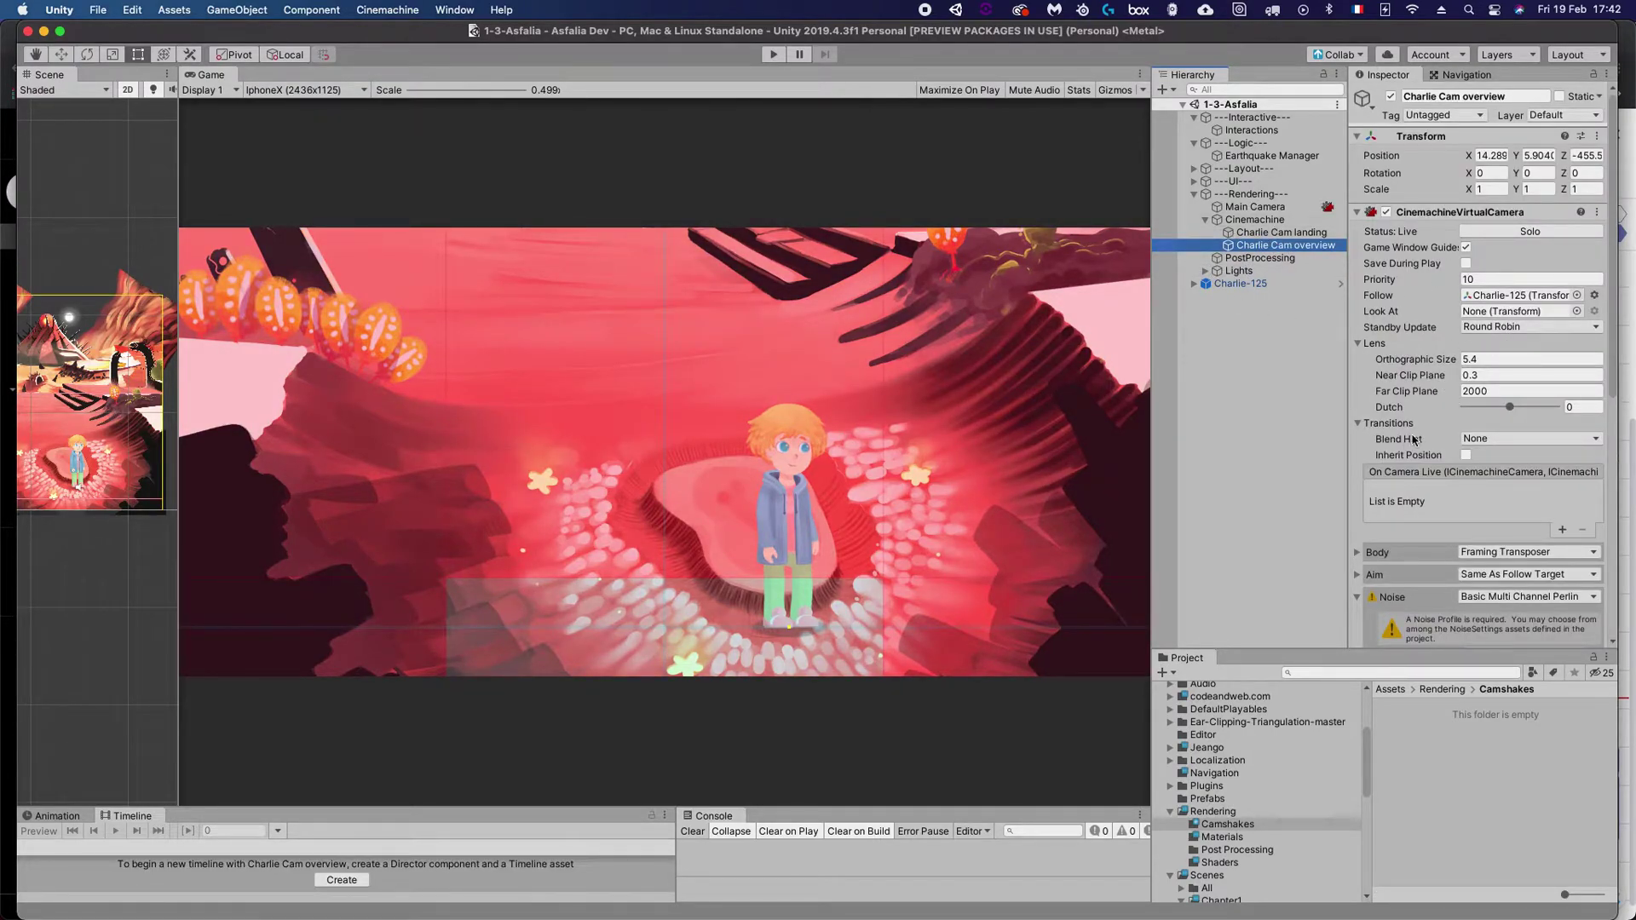
Keep Basic Multi Channel Perlin noise and assign the 6D Shake noise profile.
scroll(1421, 375, "down", 5)
scroll(1448, 359, "up", 5)
scroll(1423, 288, "down", 5)
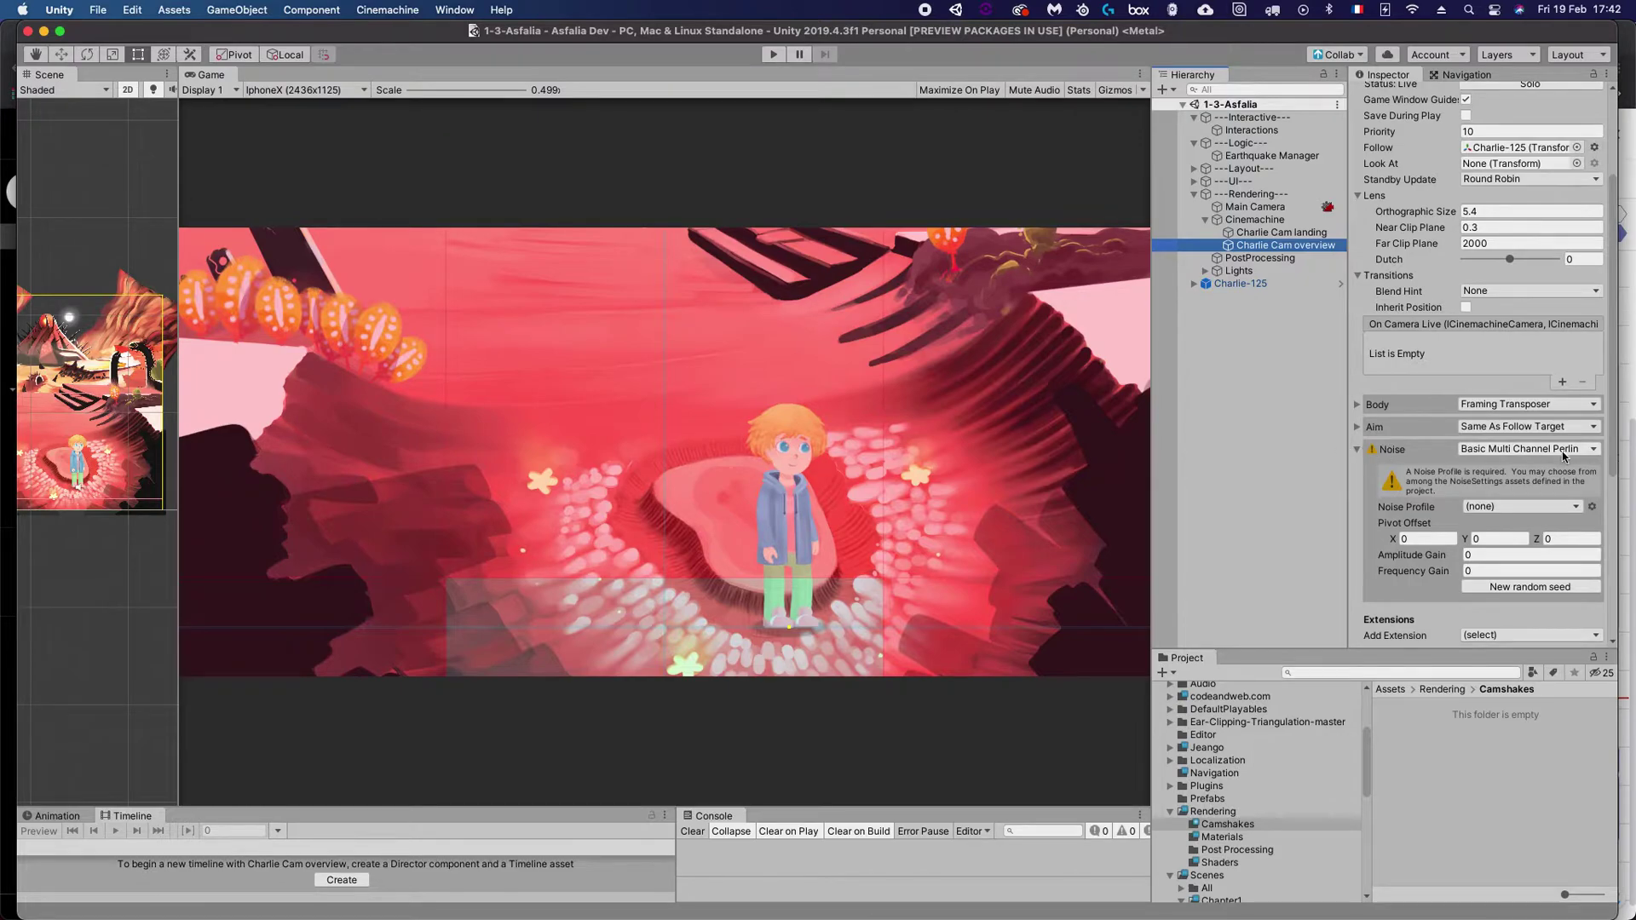
left_click(1527, 454)
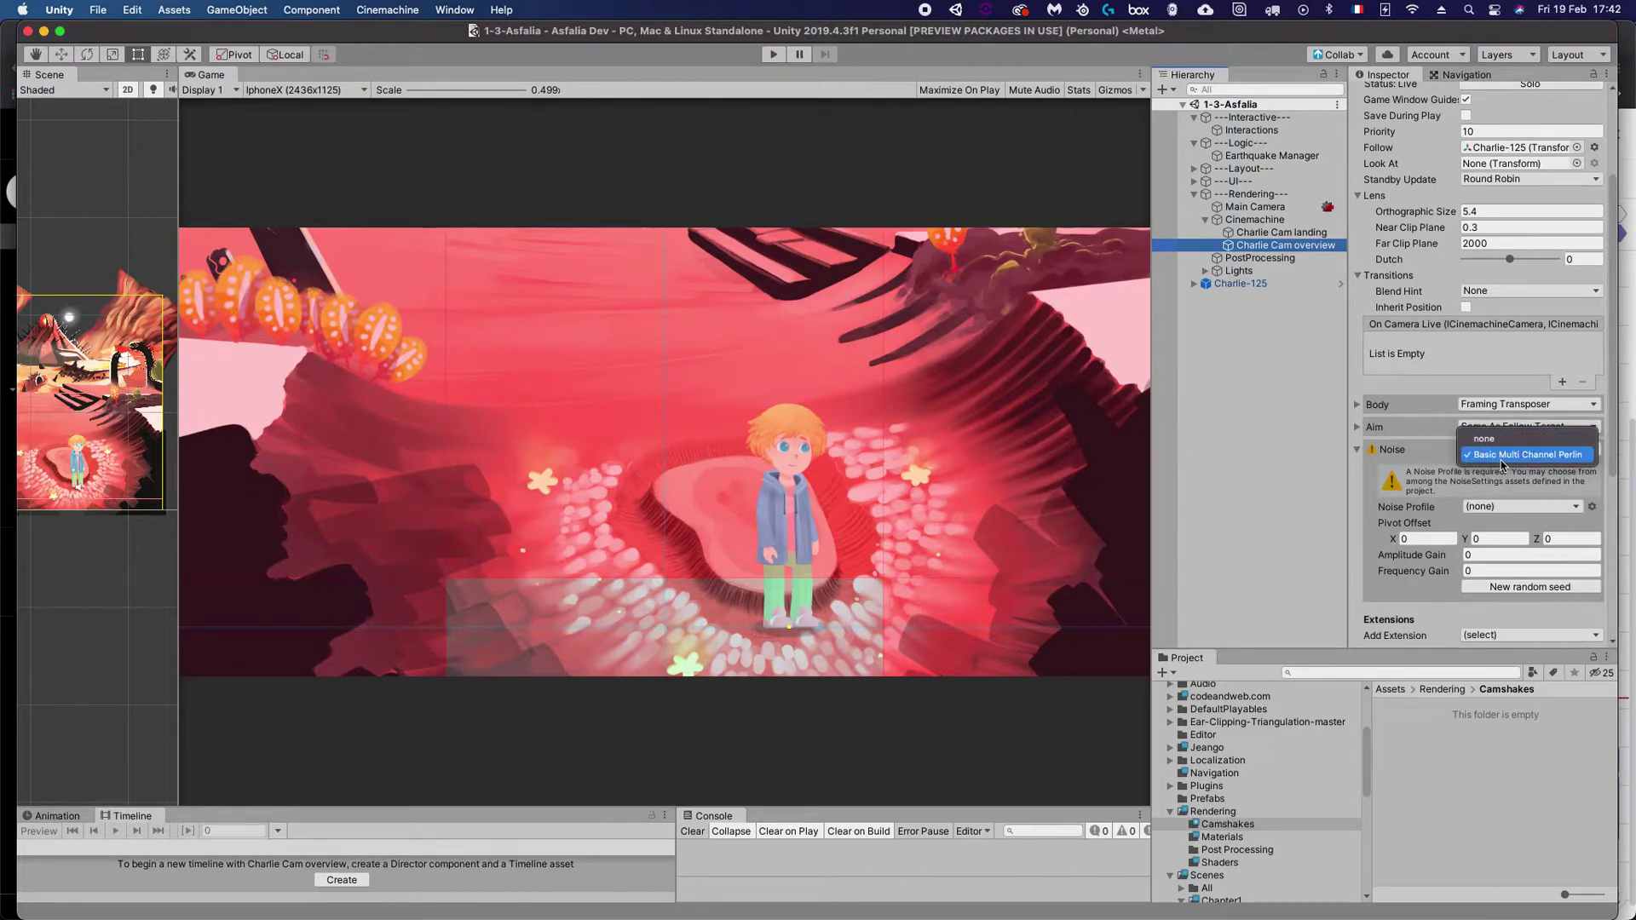
left_click(1396, 461)
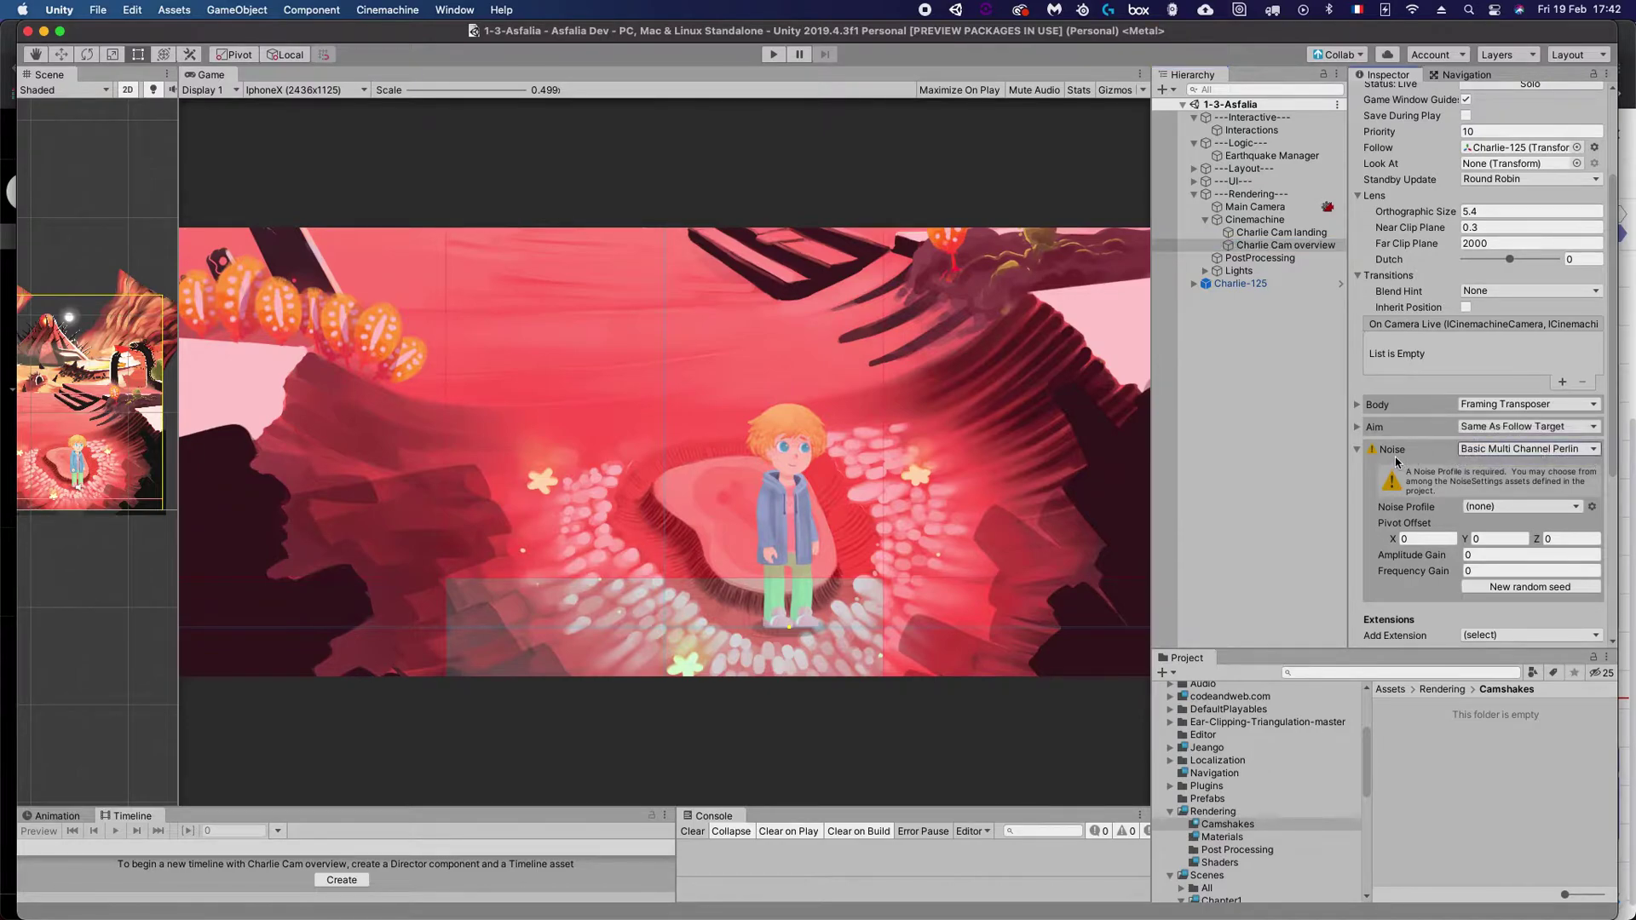
left_click(1505, 449)
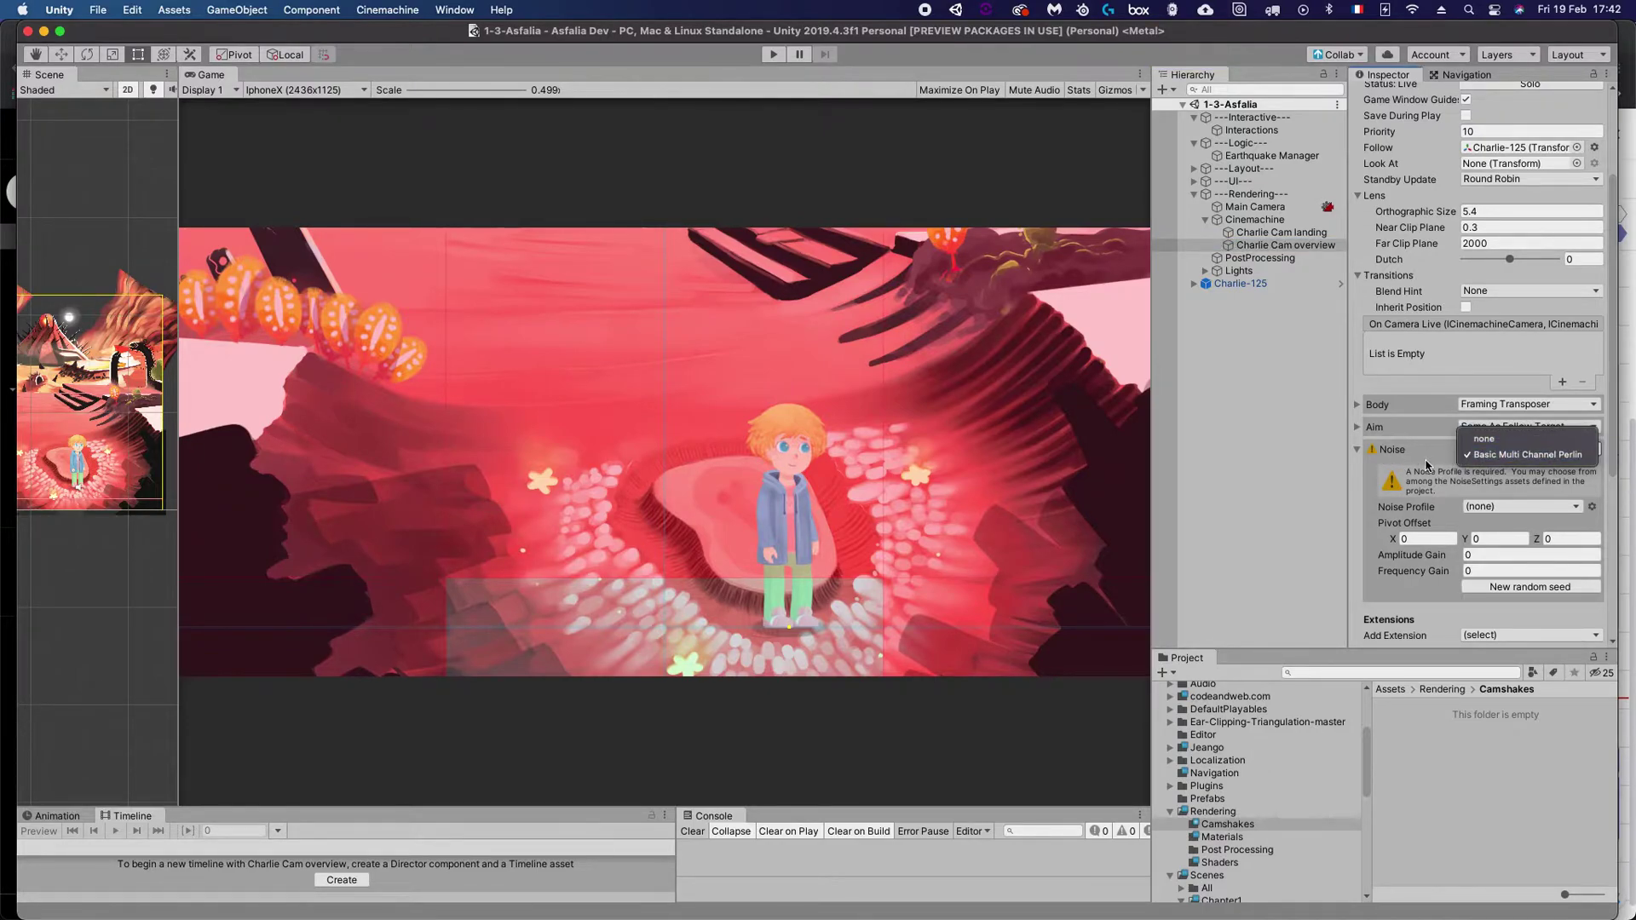
left_click(1397, 460)
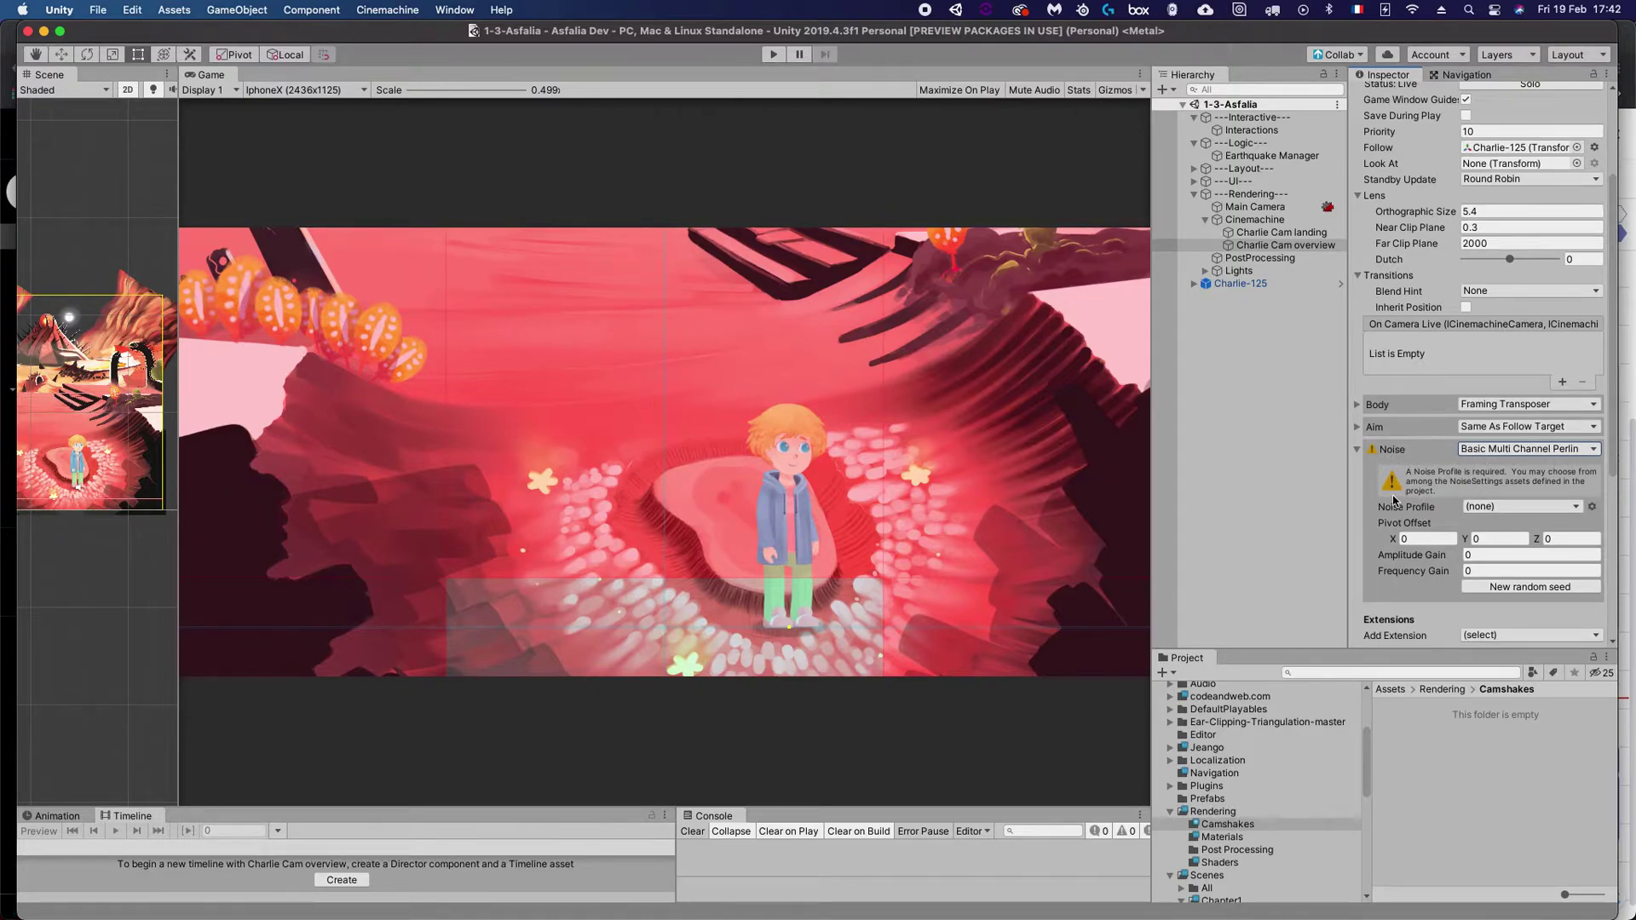
left_click(1577, 509)
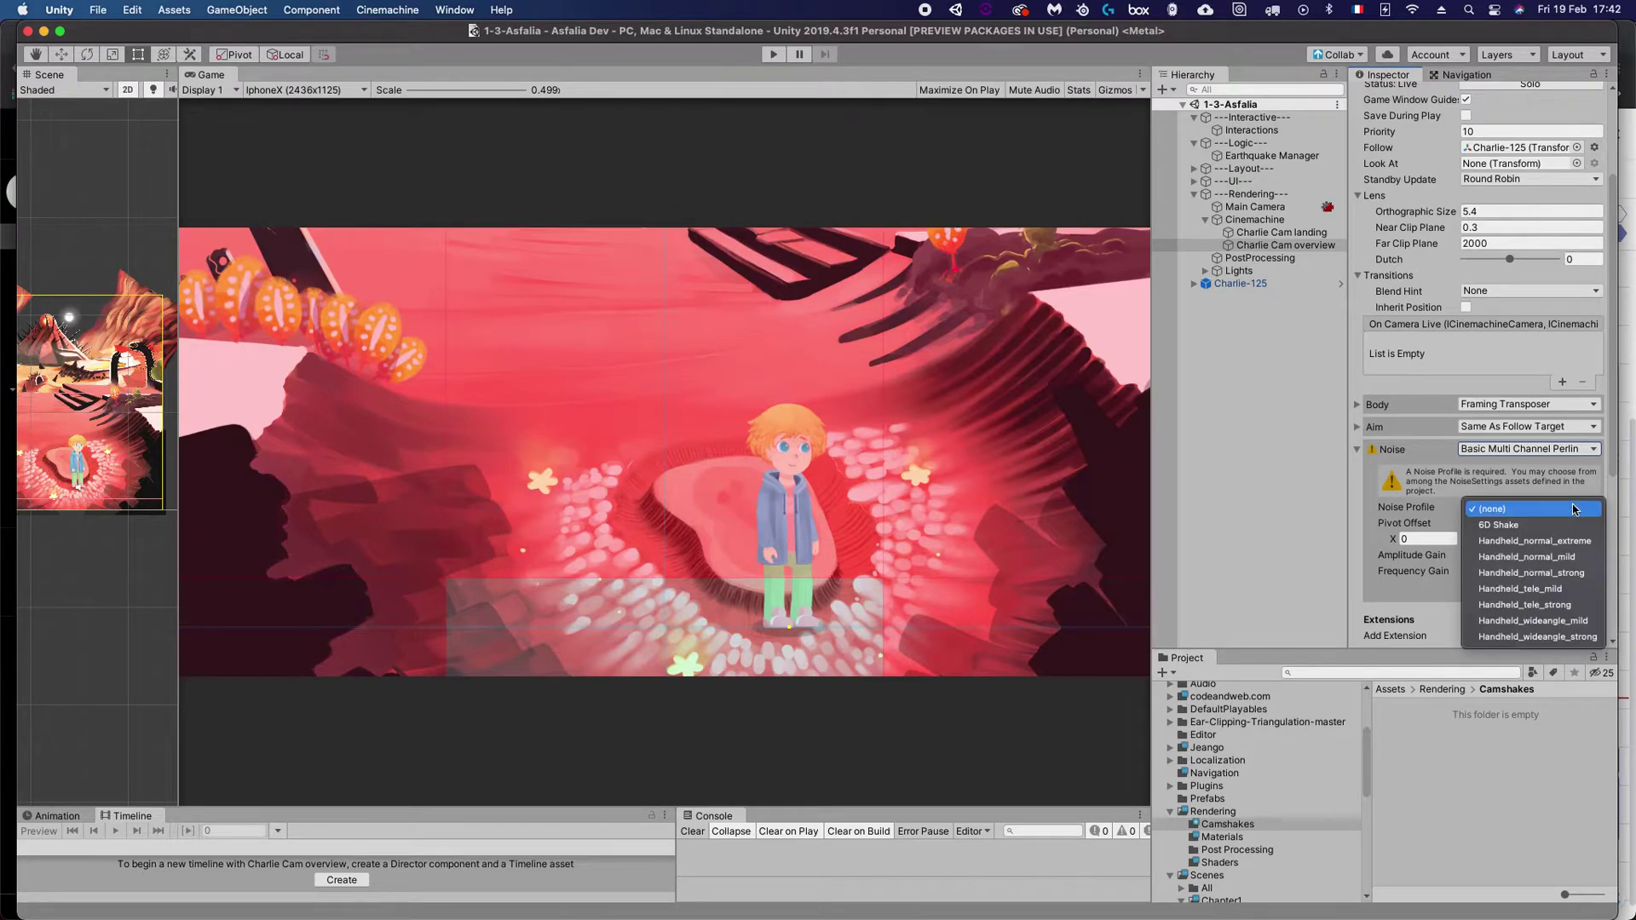
left_click(1491, 526)
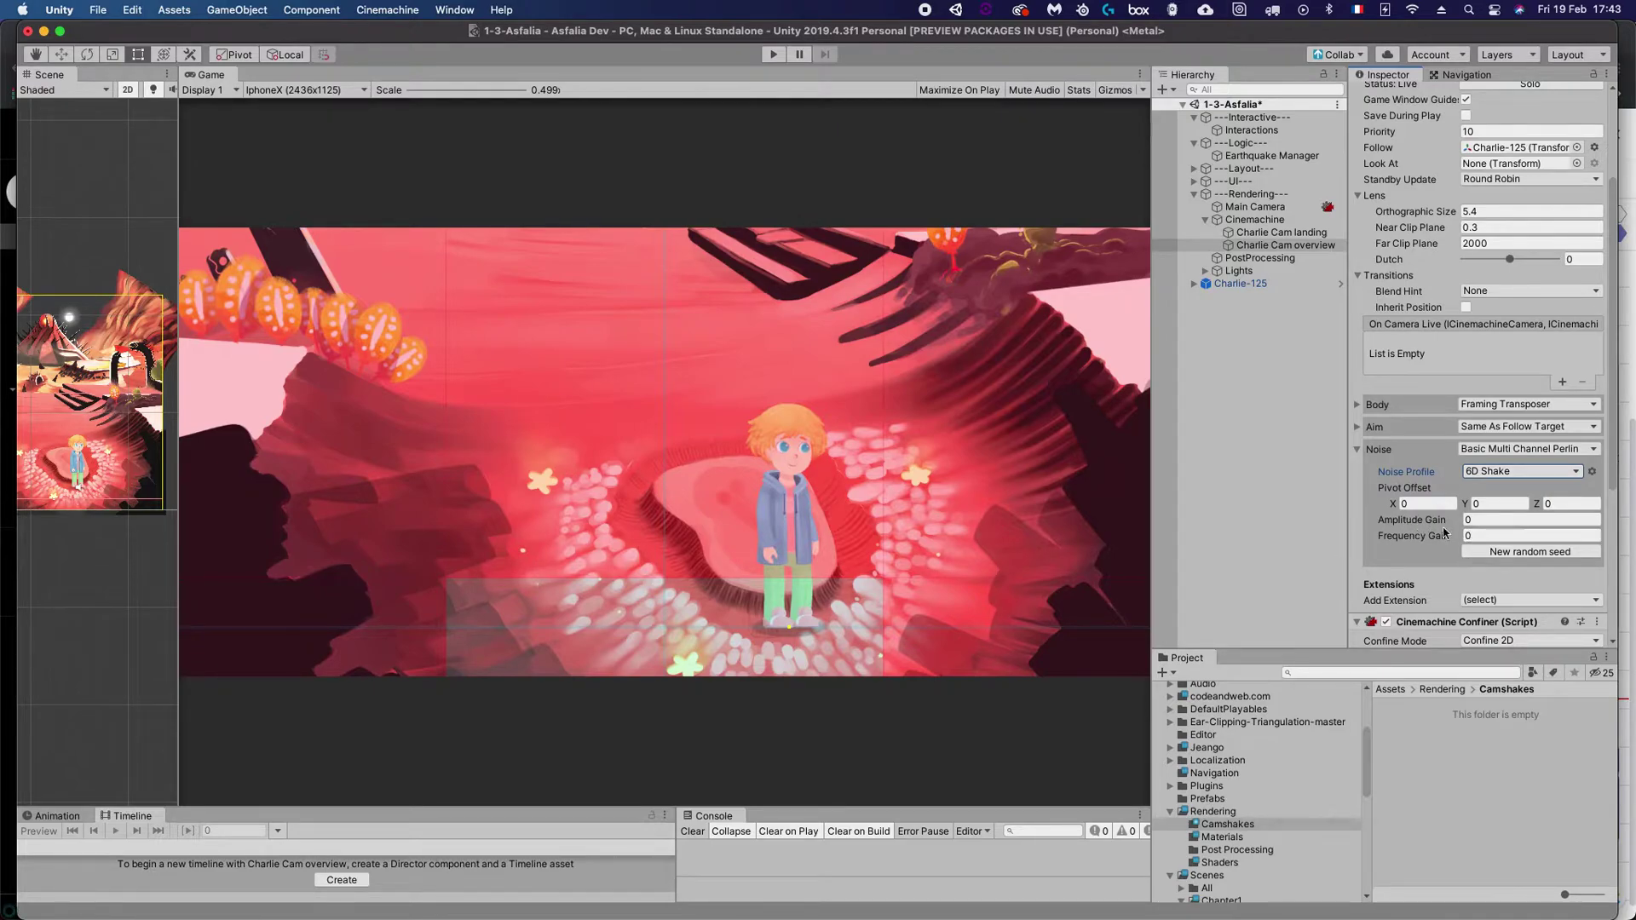
Check the Amplitude and Frequency Gain fields, still at 0, and enter play mode with Cmd+P.
left_click(1481, 519)
left_click(1481, 535)
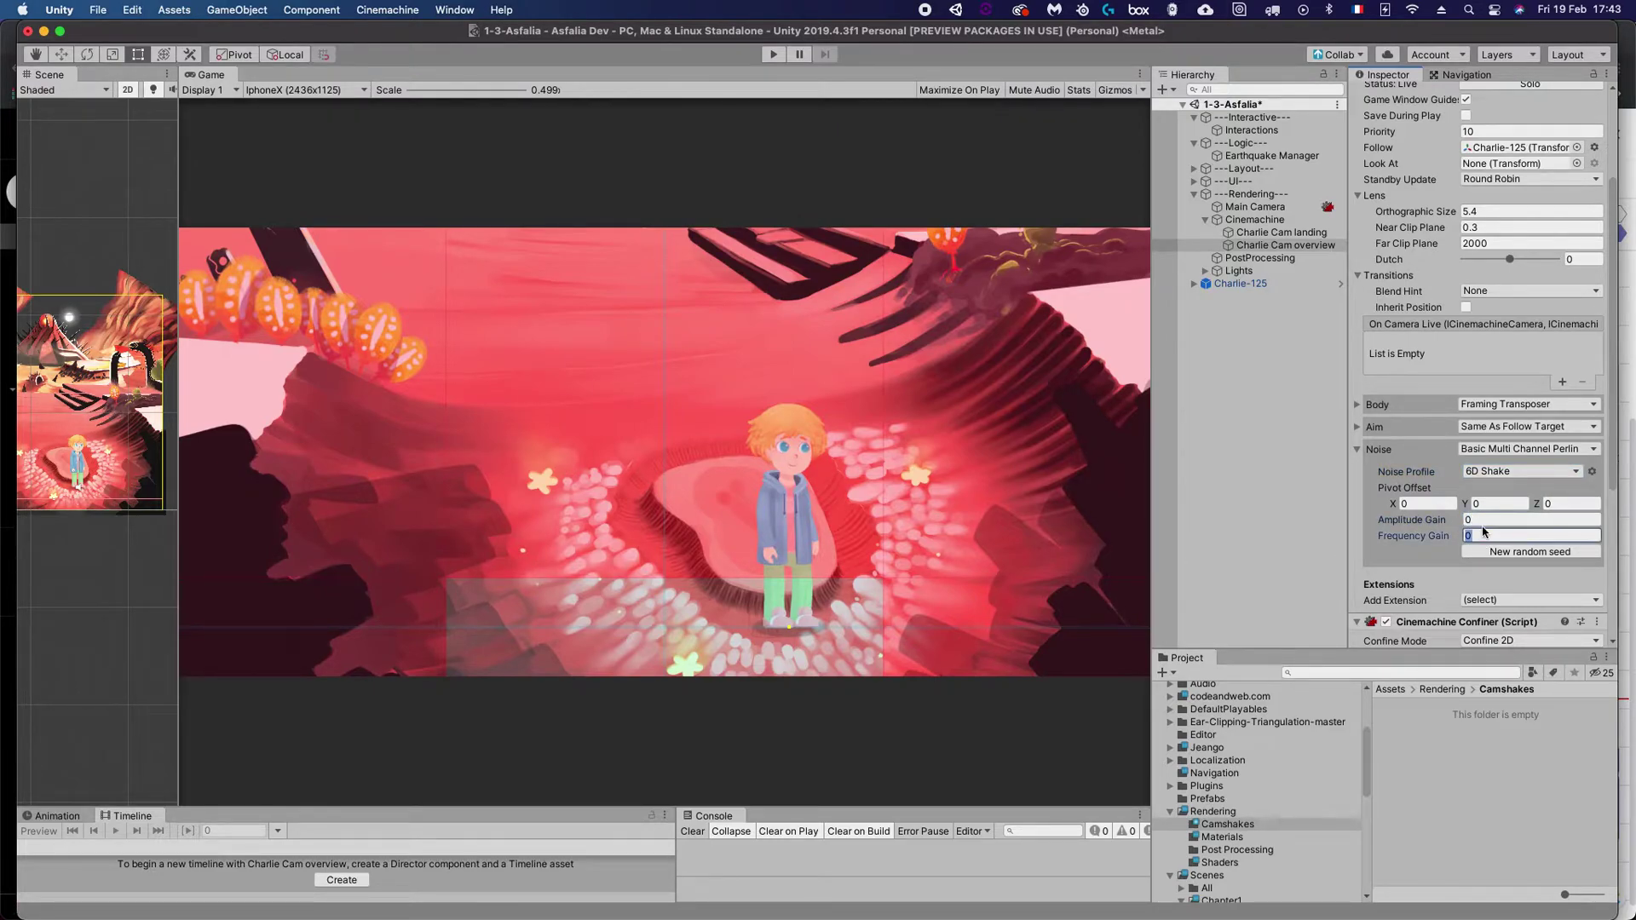
key("super+p")
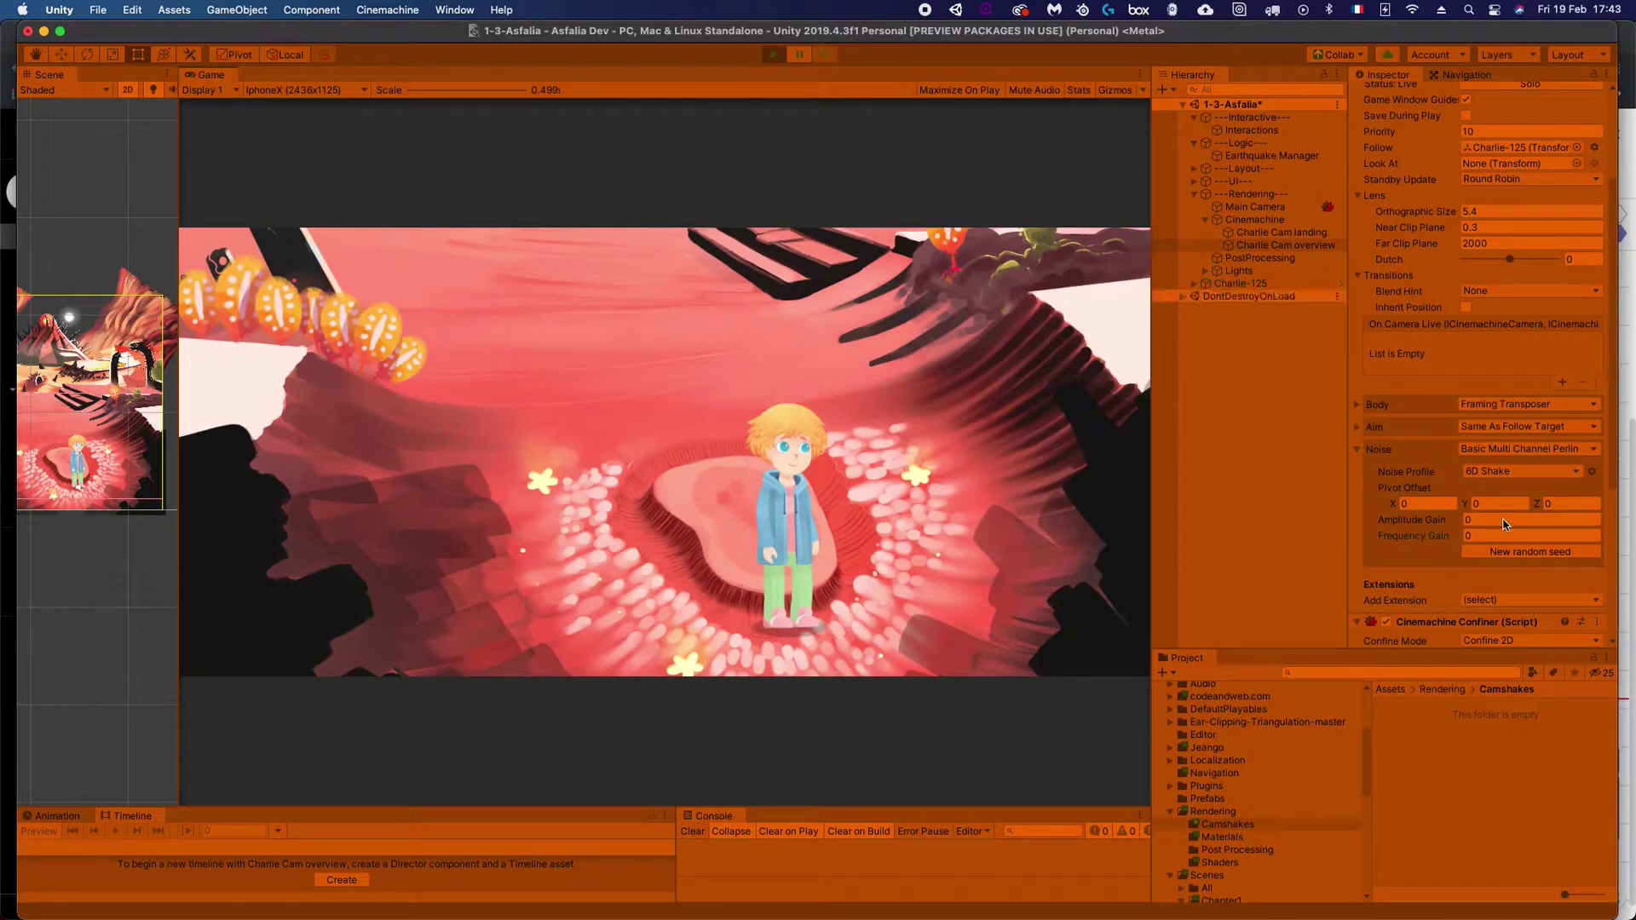
While playing, set Amplitude Gain and Frequency Gain to 1 to preview the shake.
left_click(1491, 519)
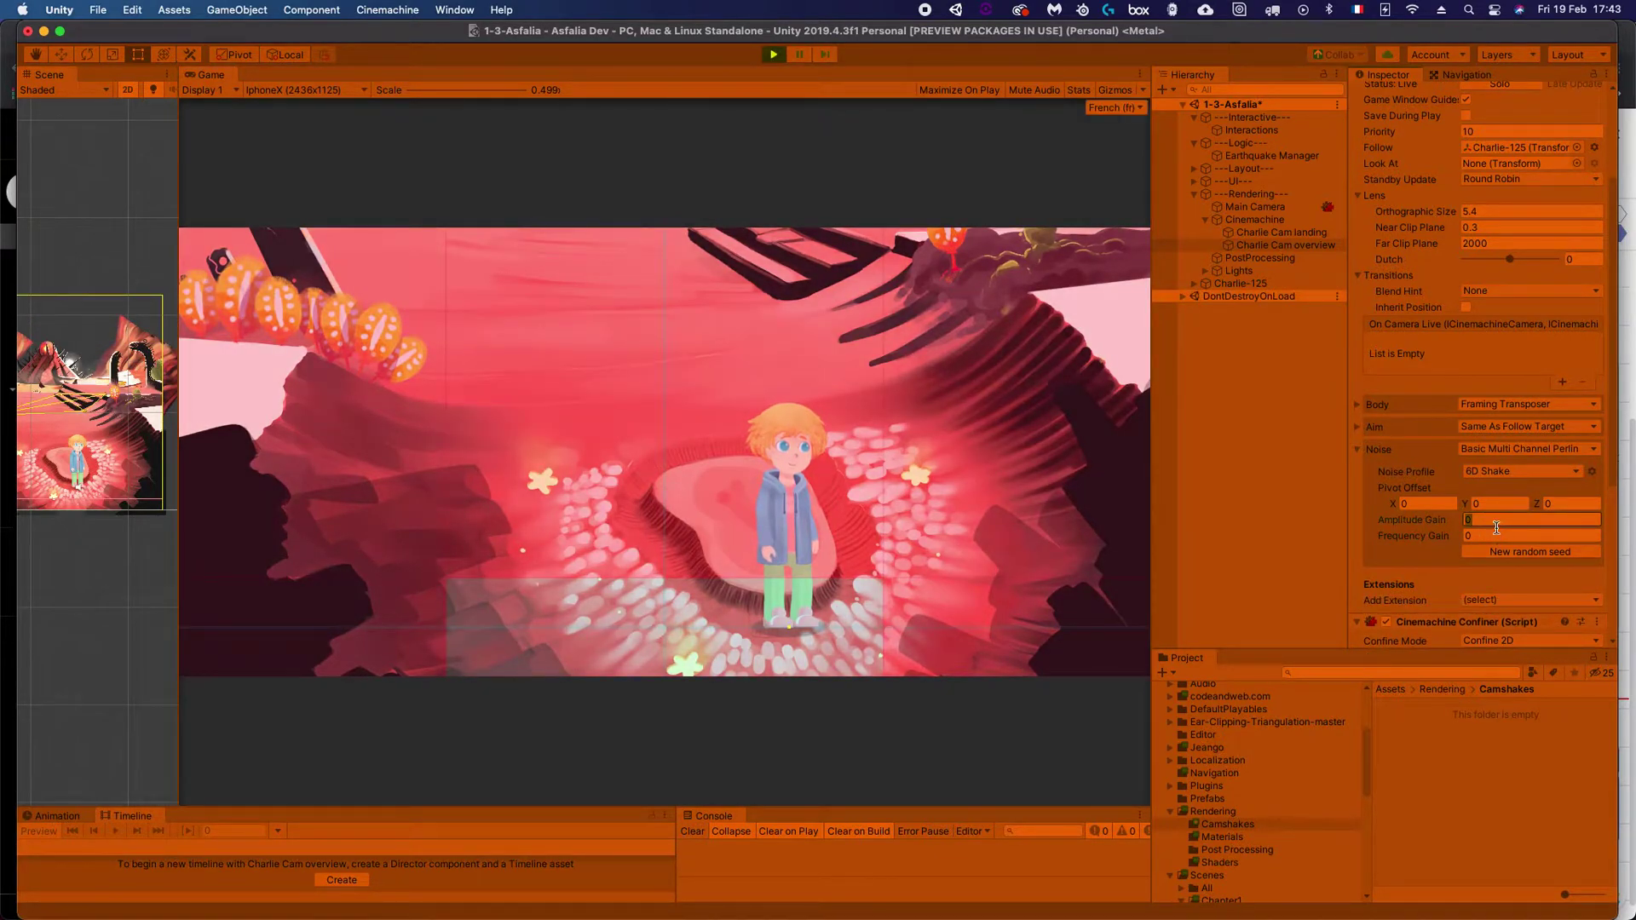
type("1")
left_click(1489, 536)
type("1")
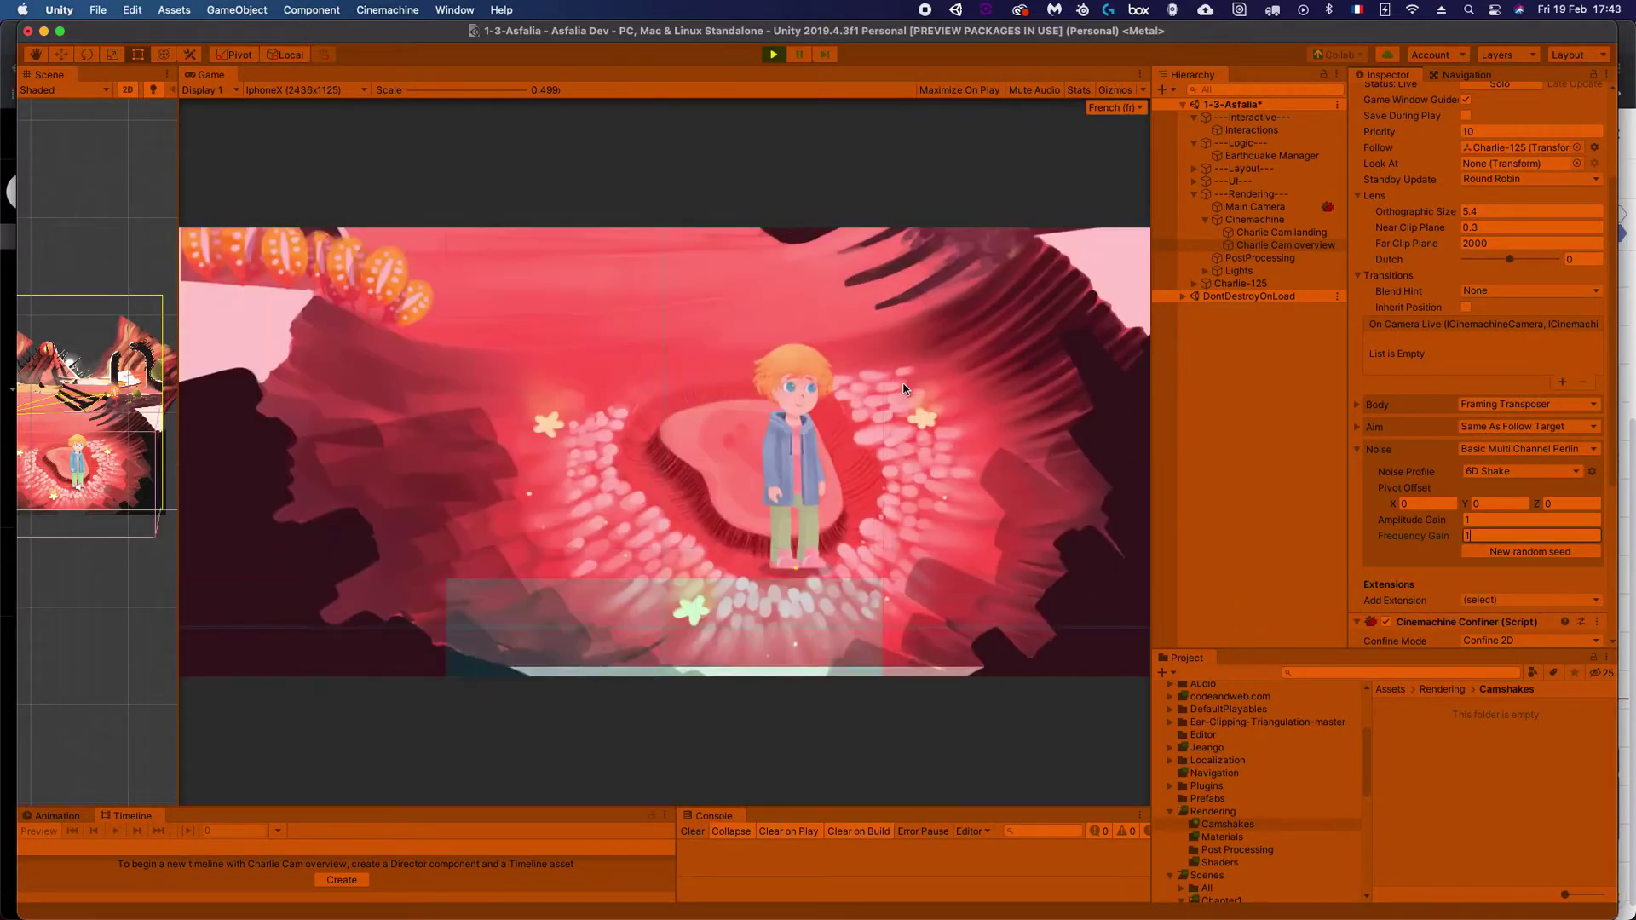
Lower the gains to 0.1 amplitude and 0.01 frequency, then stop play mode.
left_click(1480, 522)
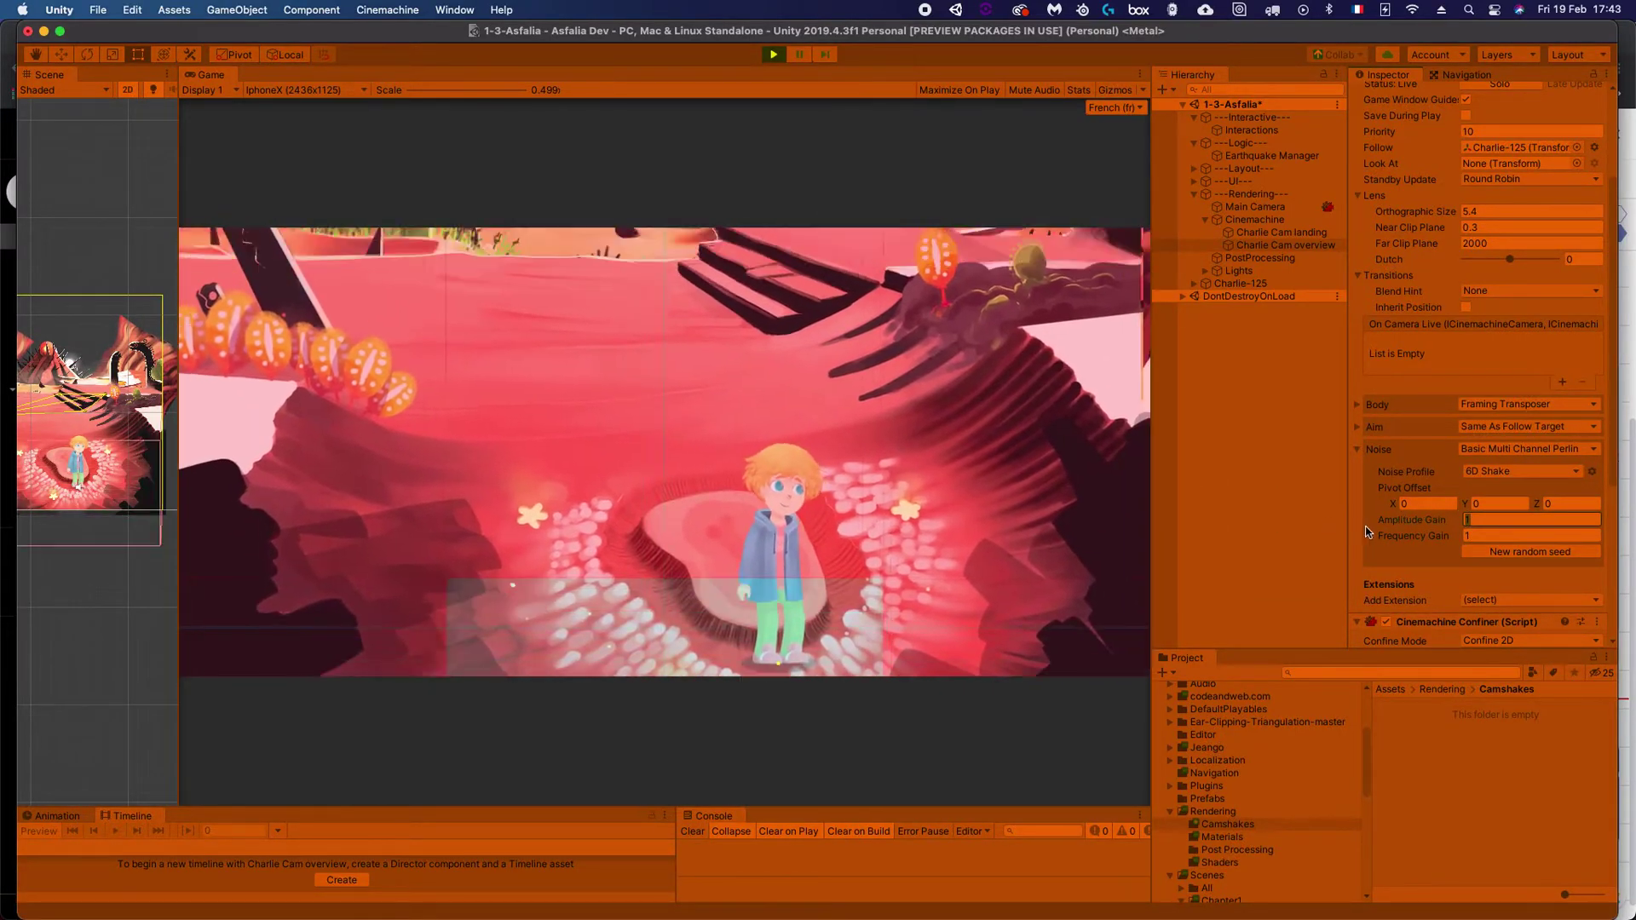
type(",1")
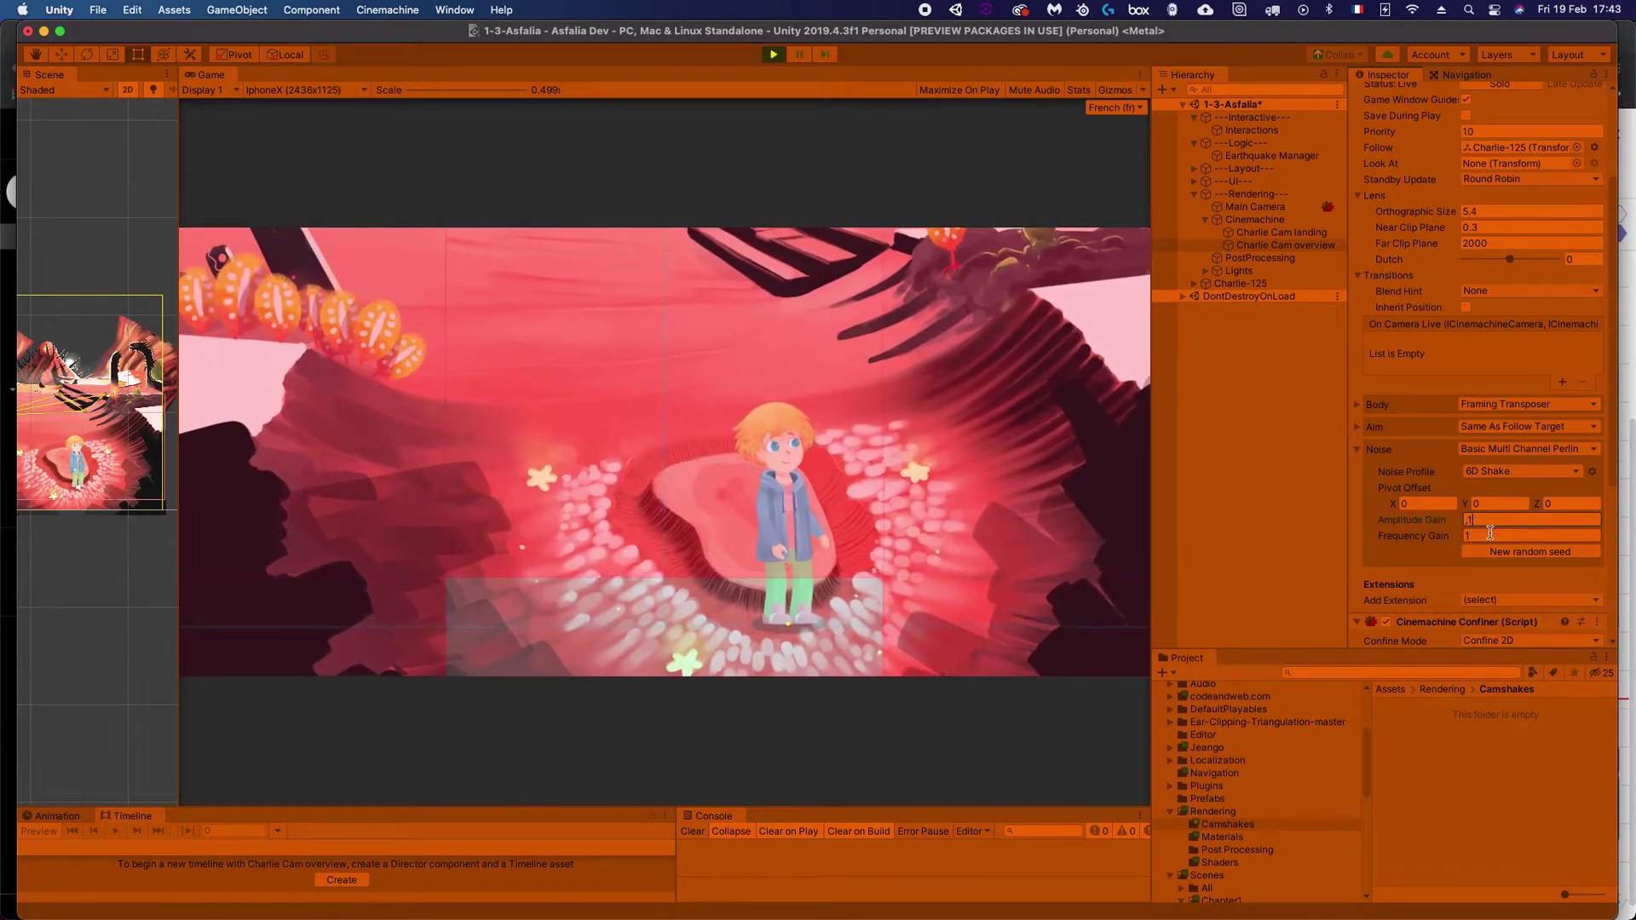
key("Tab")
type(",1")
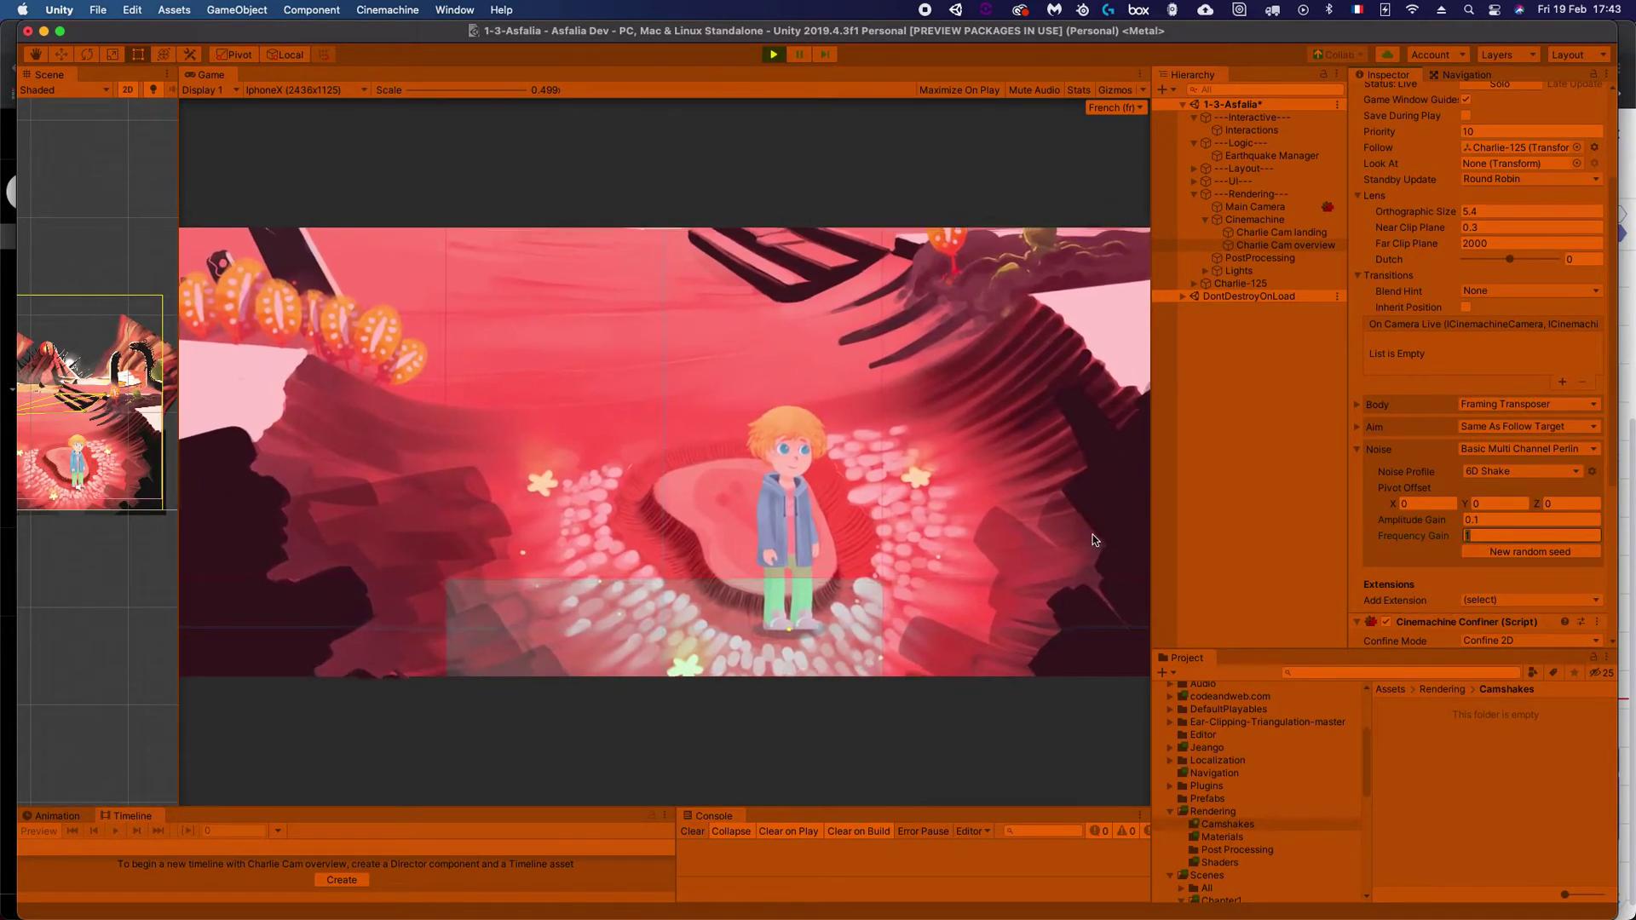
key("BackSpace")
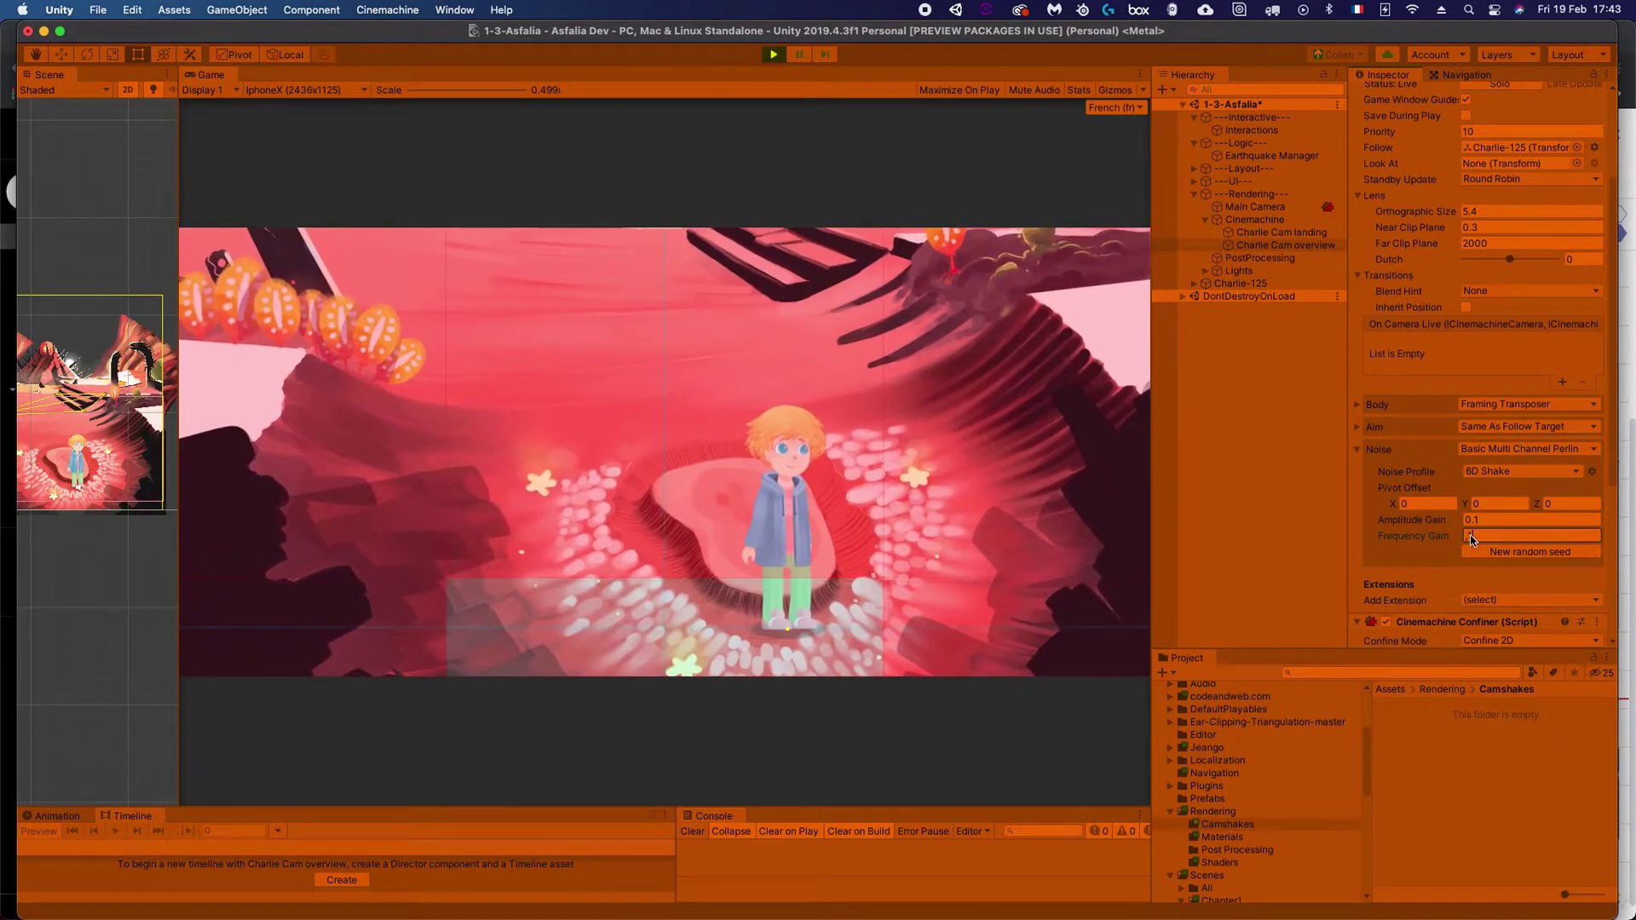
type("01")
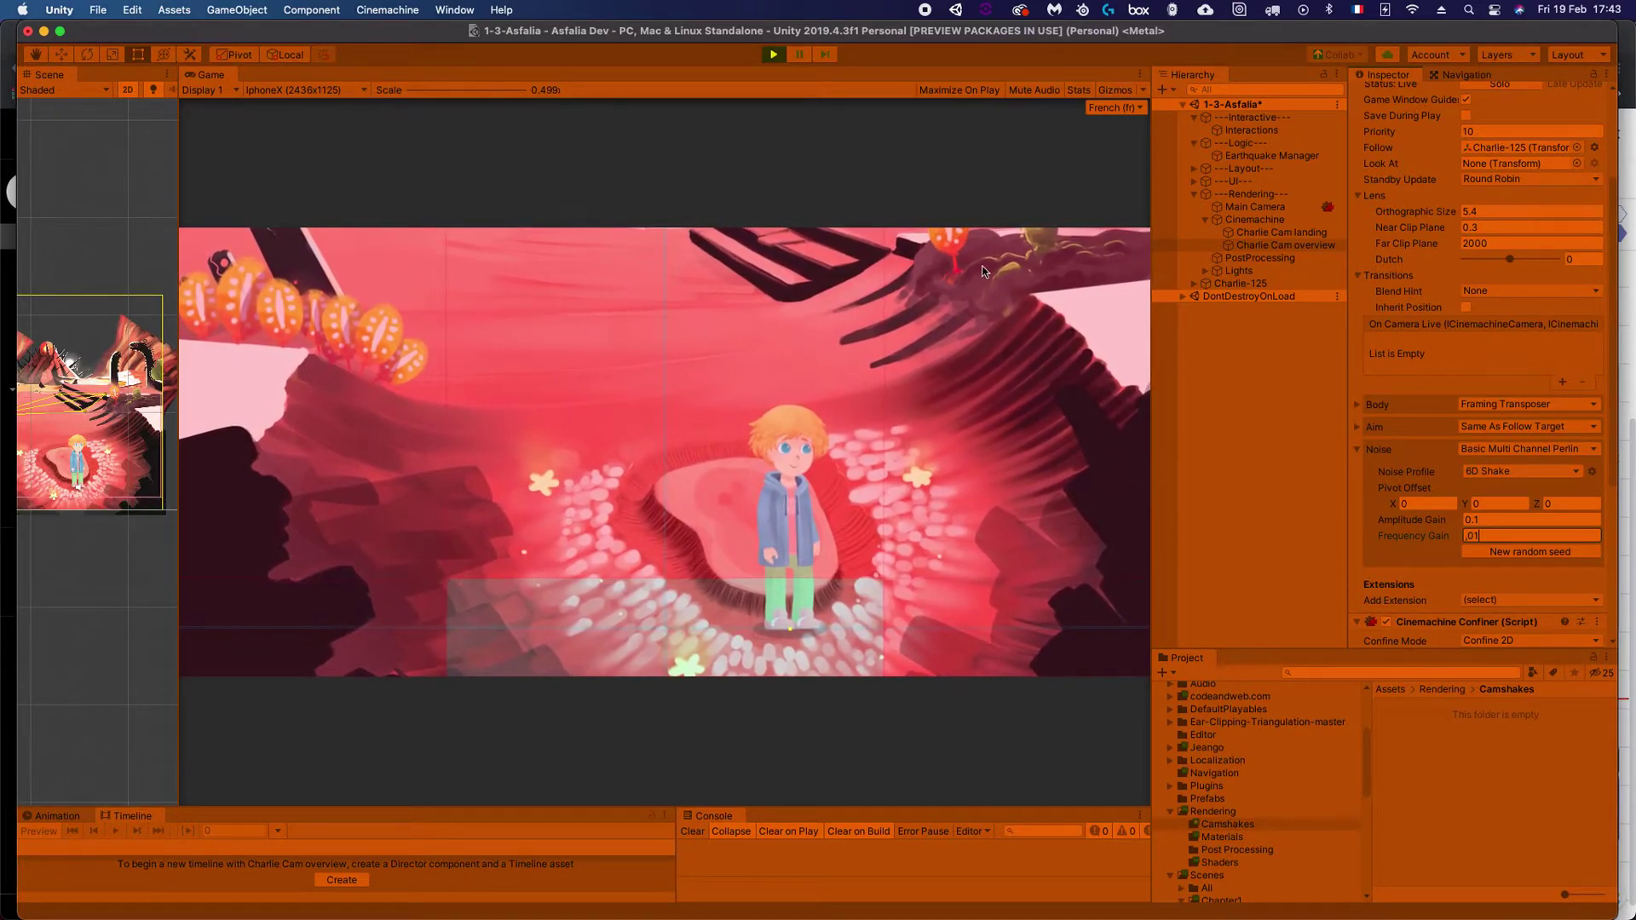
left_click(1489, 517)
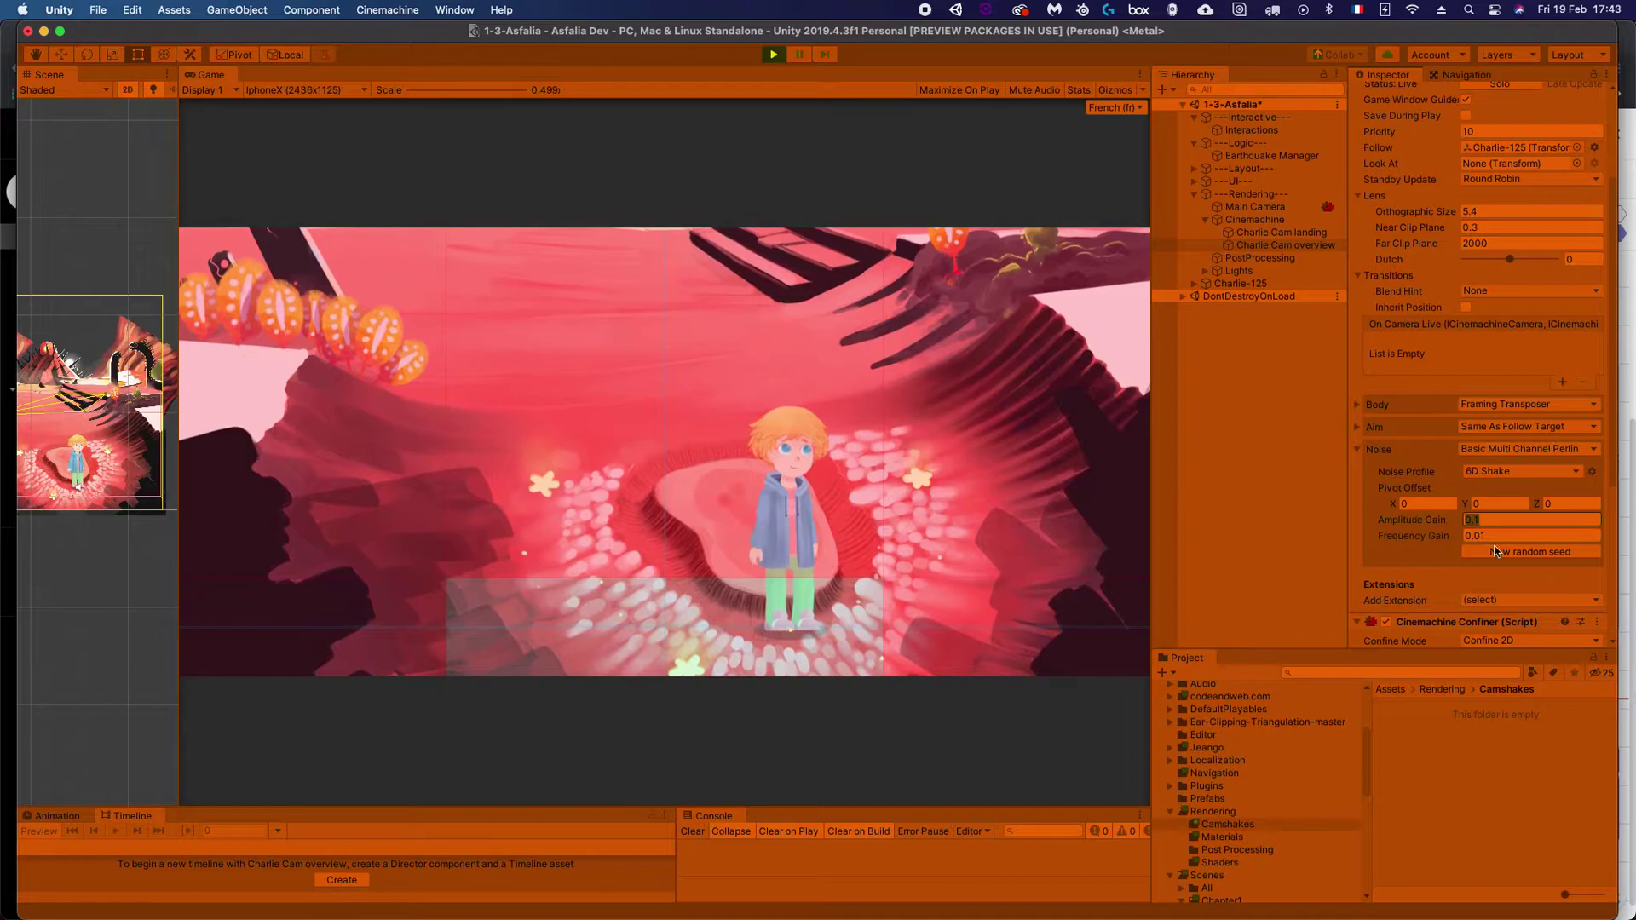
left_click(776, 57)
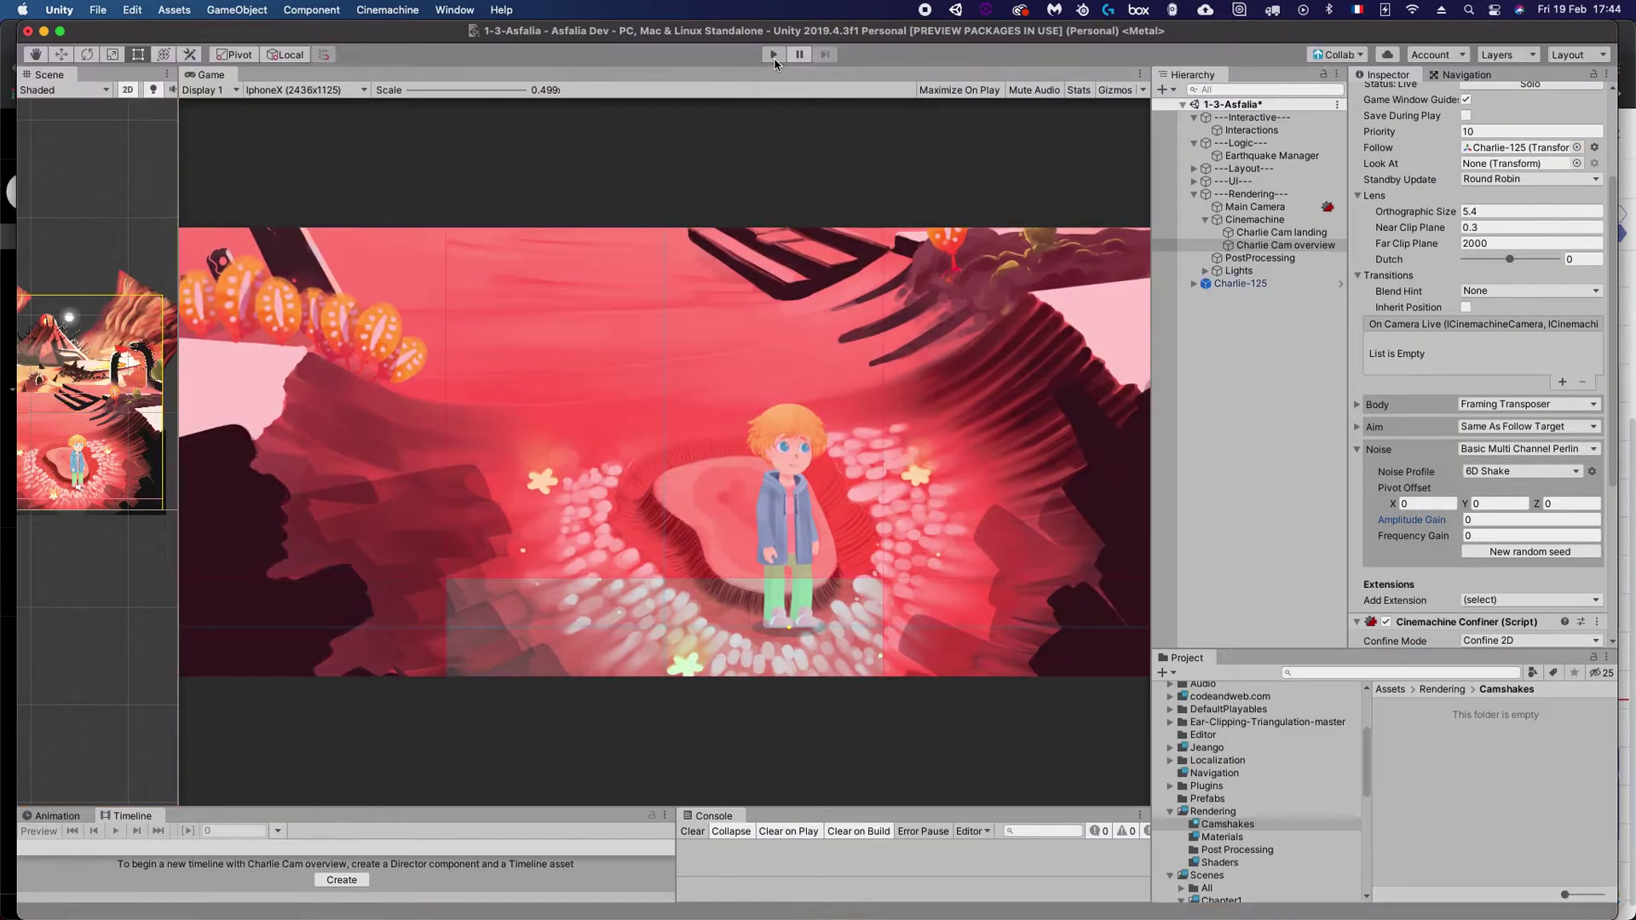
Save the scene and select the Earthquake Manager object.
left_click(1479, 520)
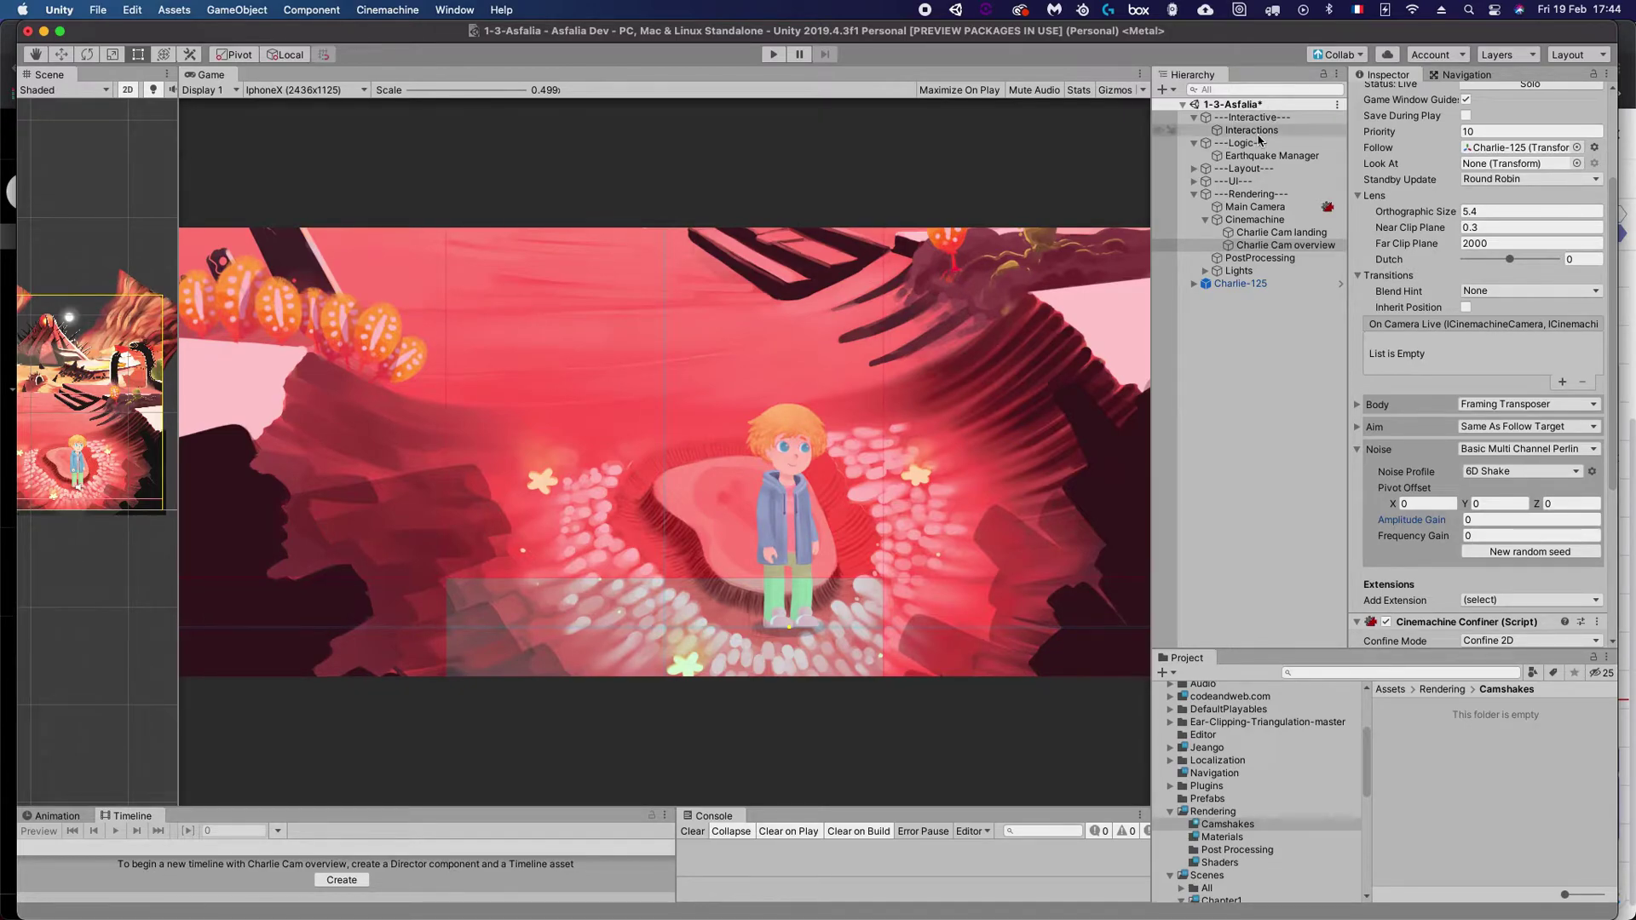
key("super+s")
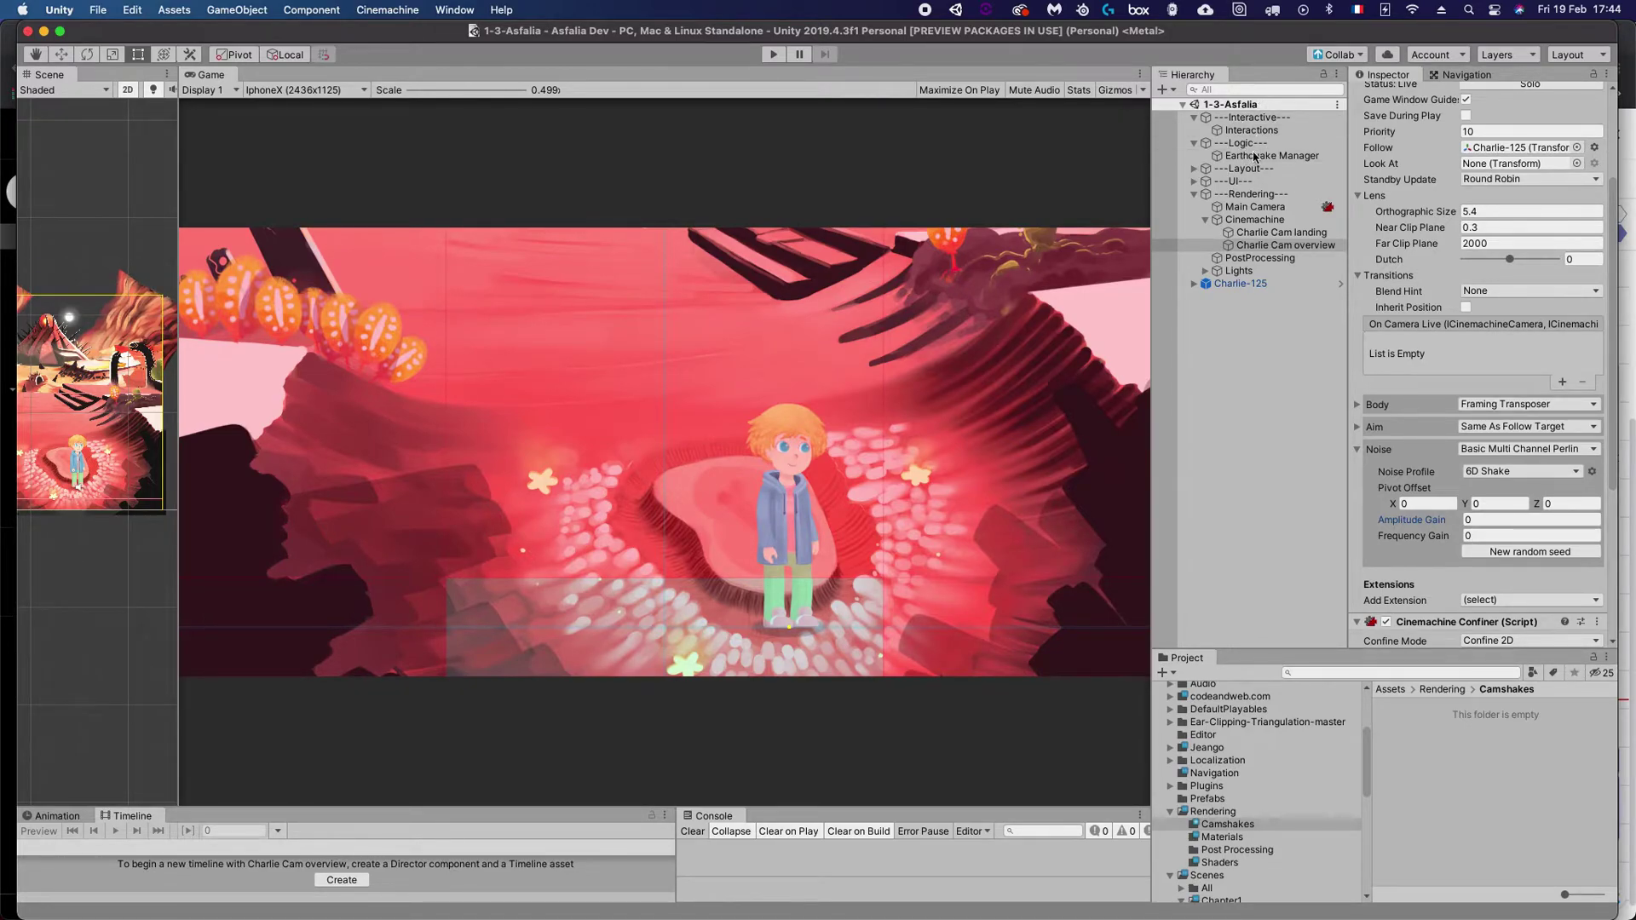
left_click(1270, 156)
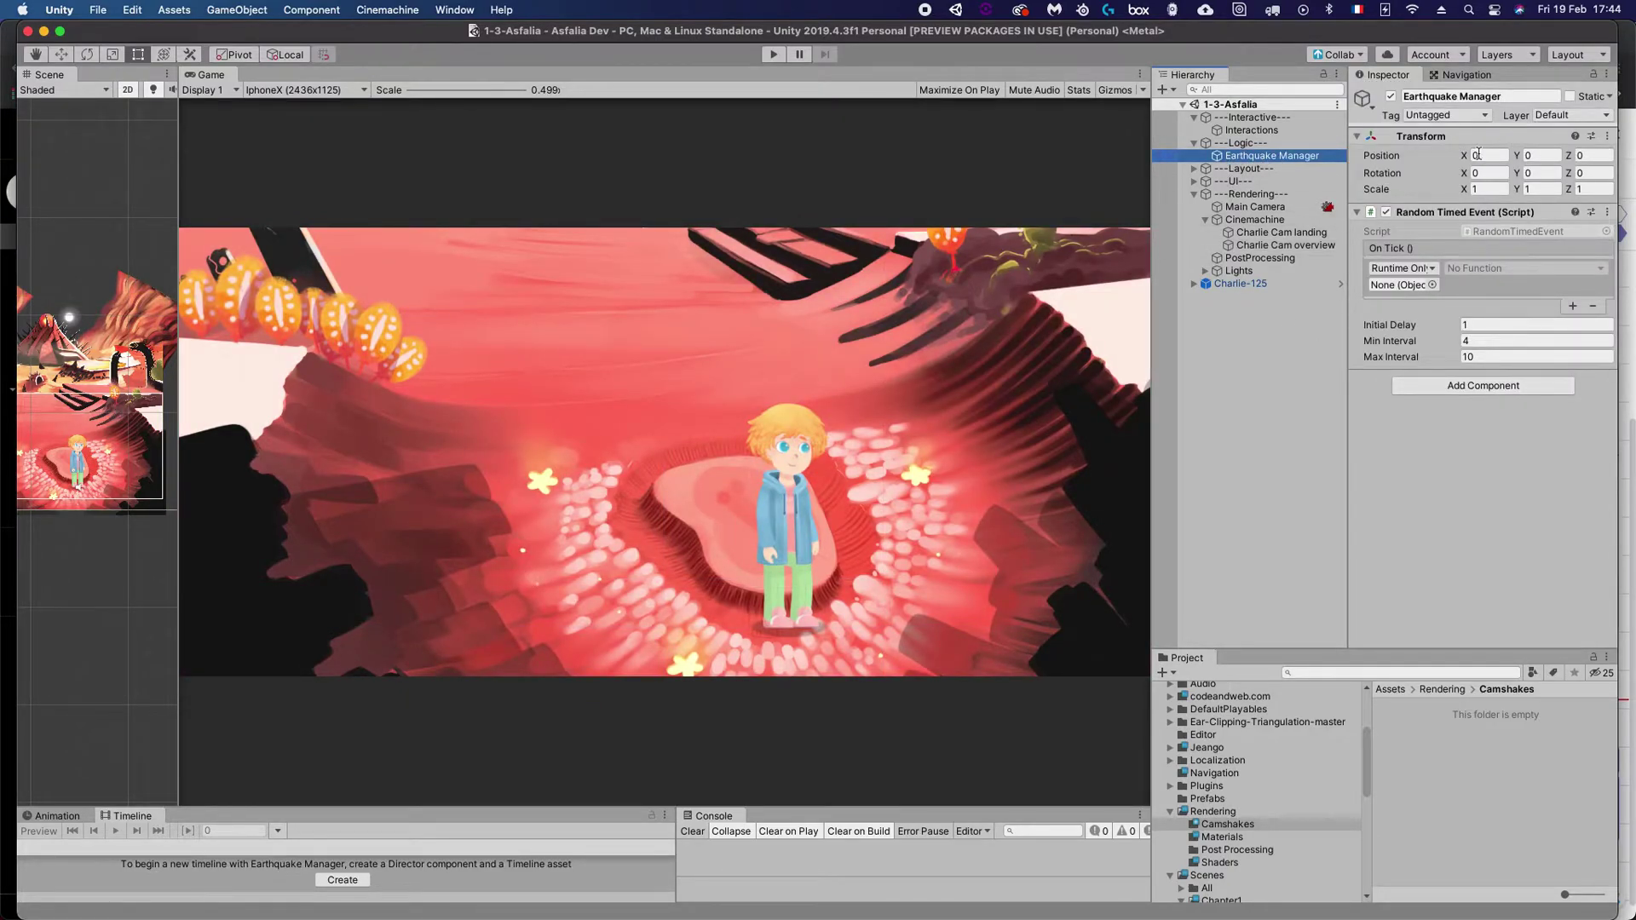
Review Random Timed Event's delay 1, min interval 4 and max interval 10, then open Add Component.
left_click(1435, 214)
left_click(1427, 214)
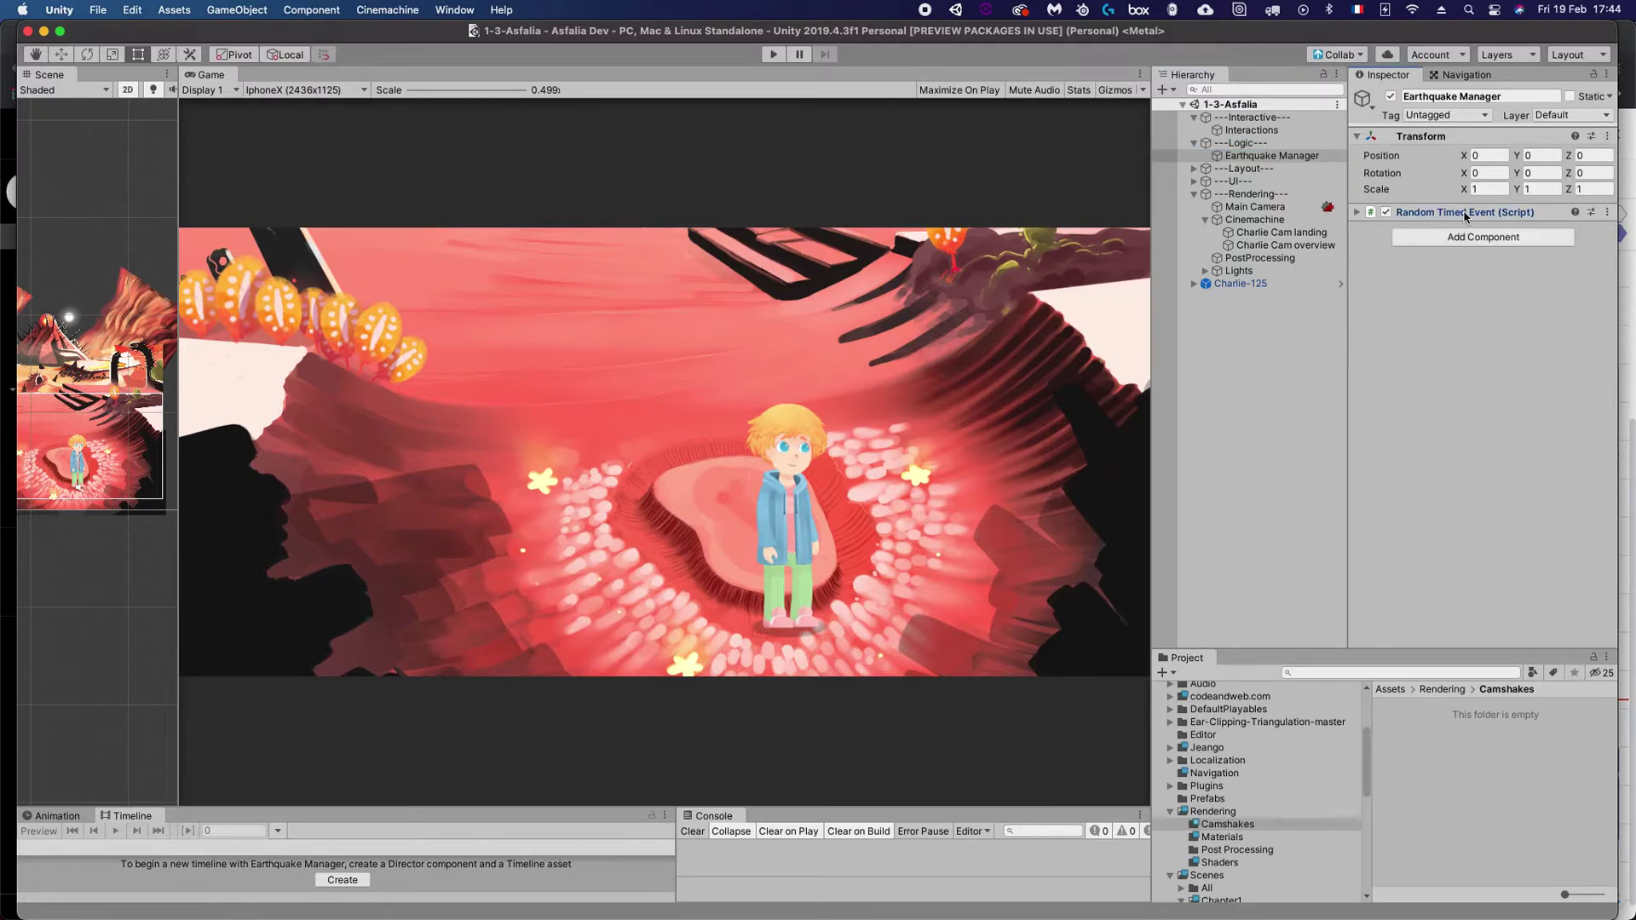
left_click(1356, 213)
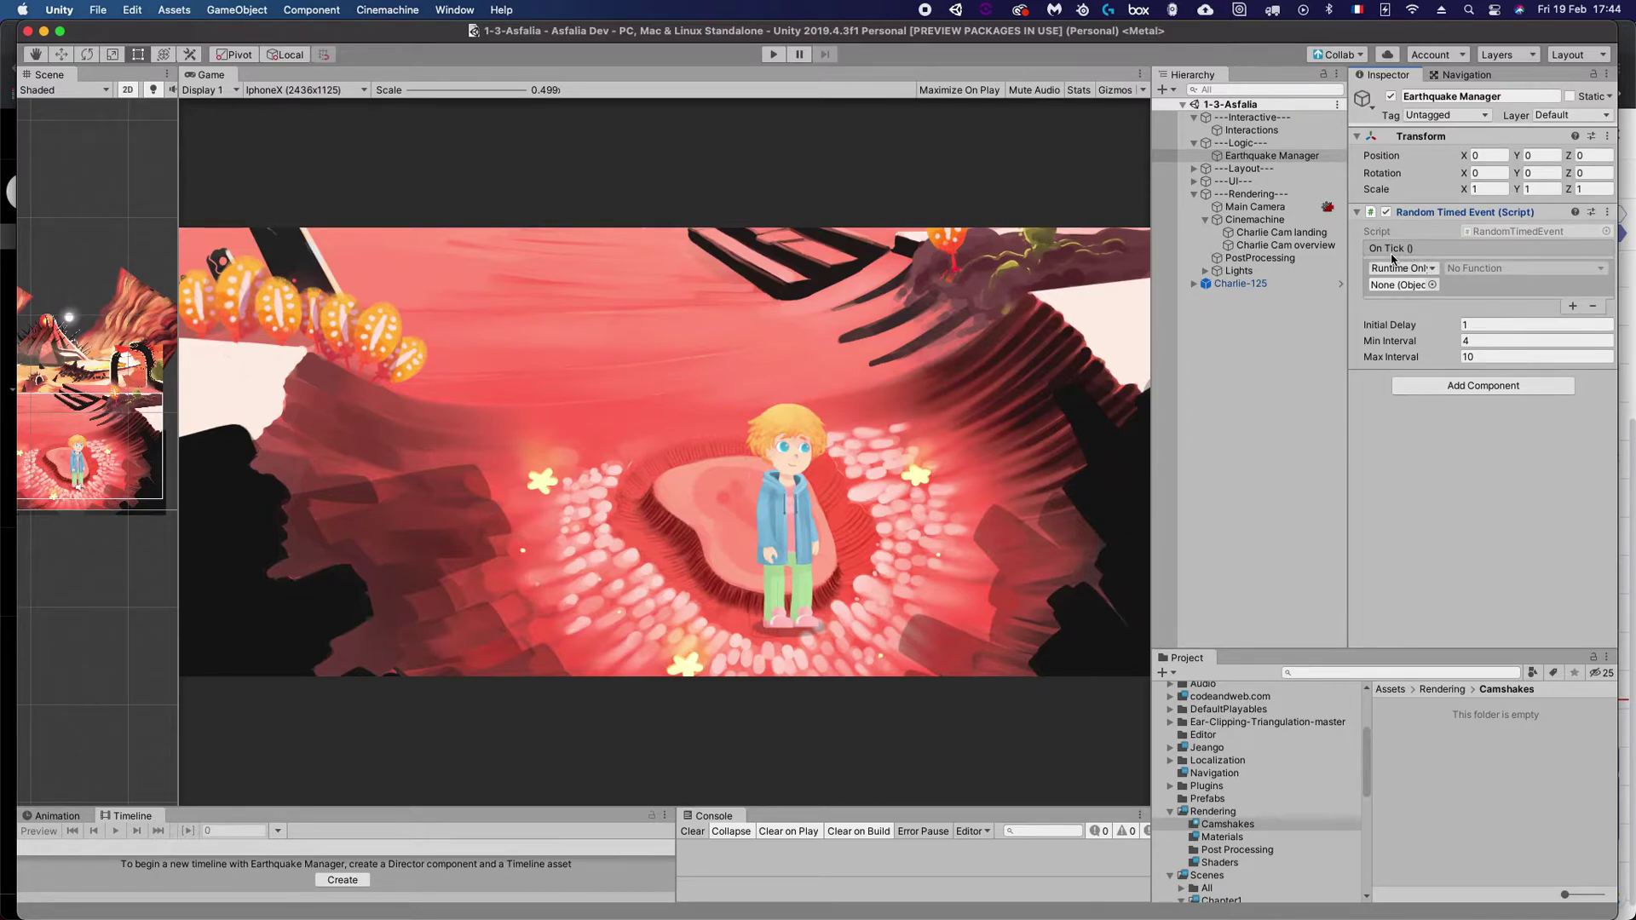
left_click(1489, 342)
key("Tab")
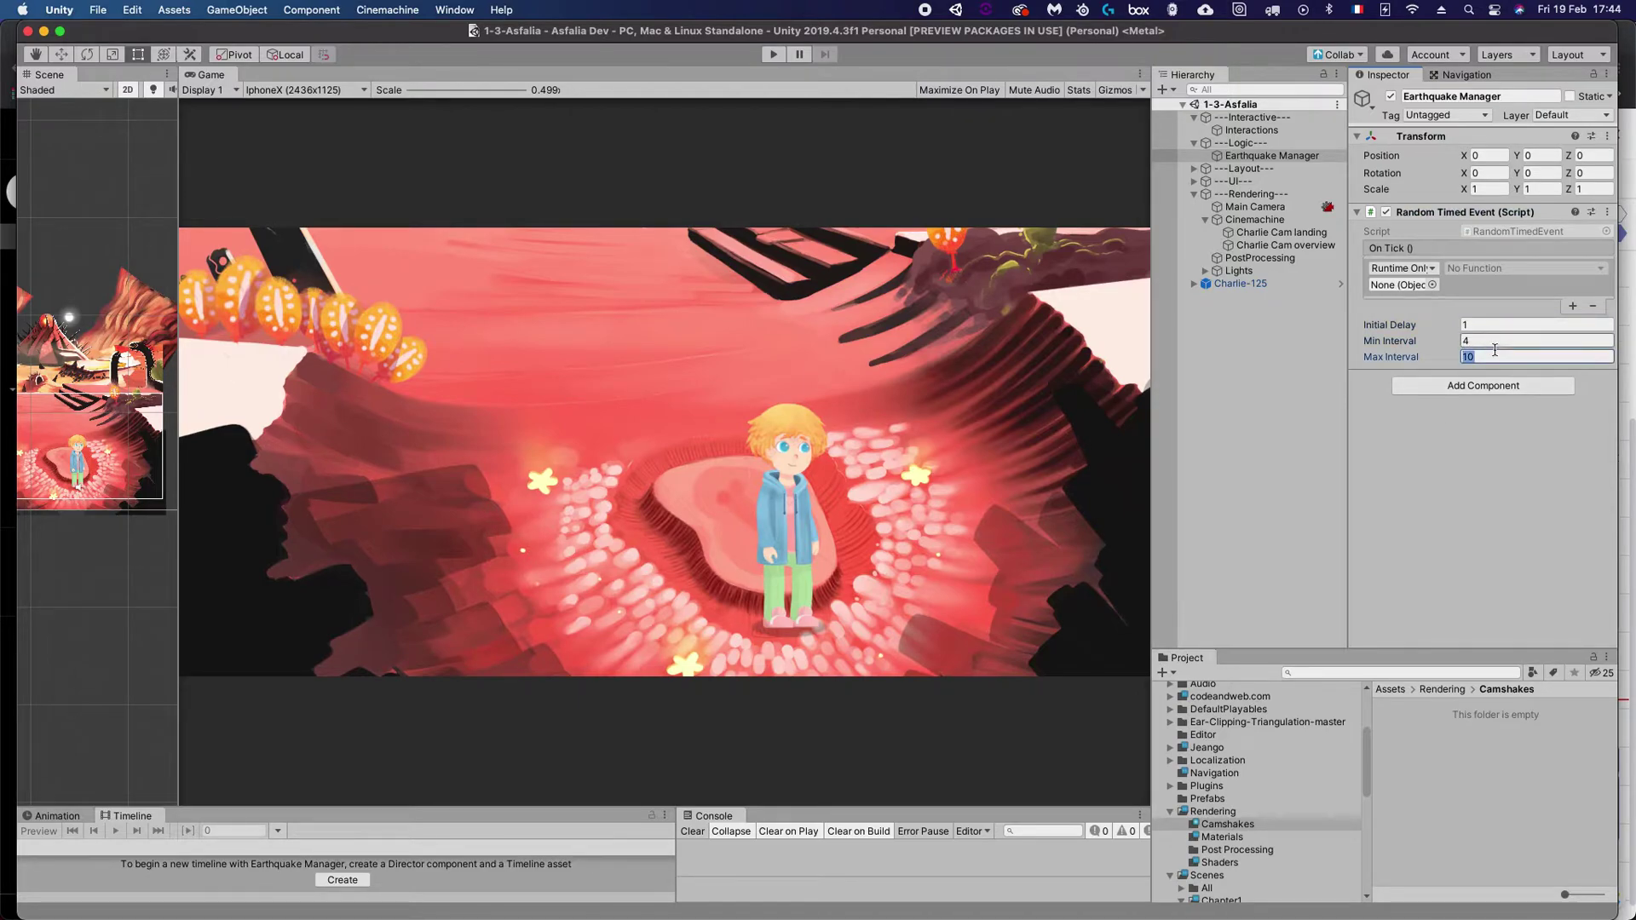
left_click(1444, 452)
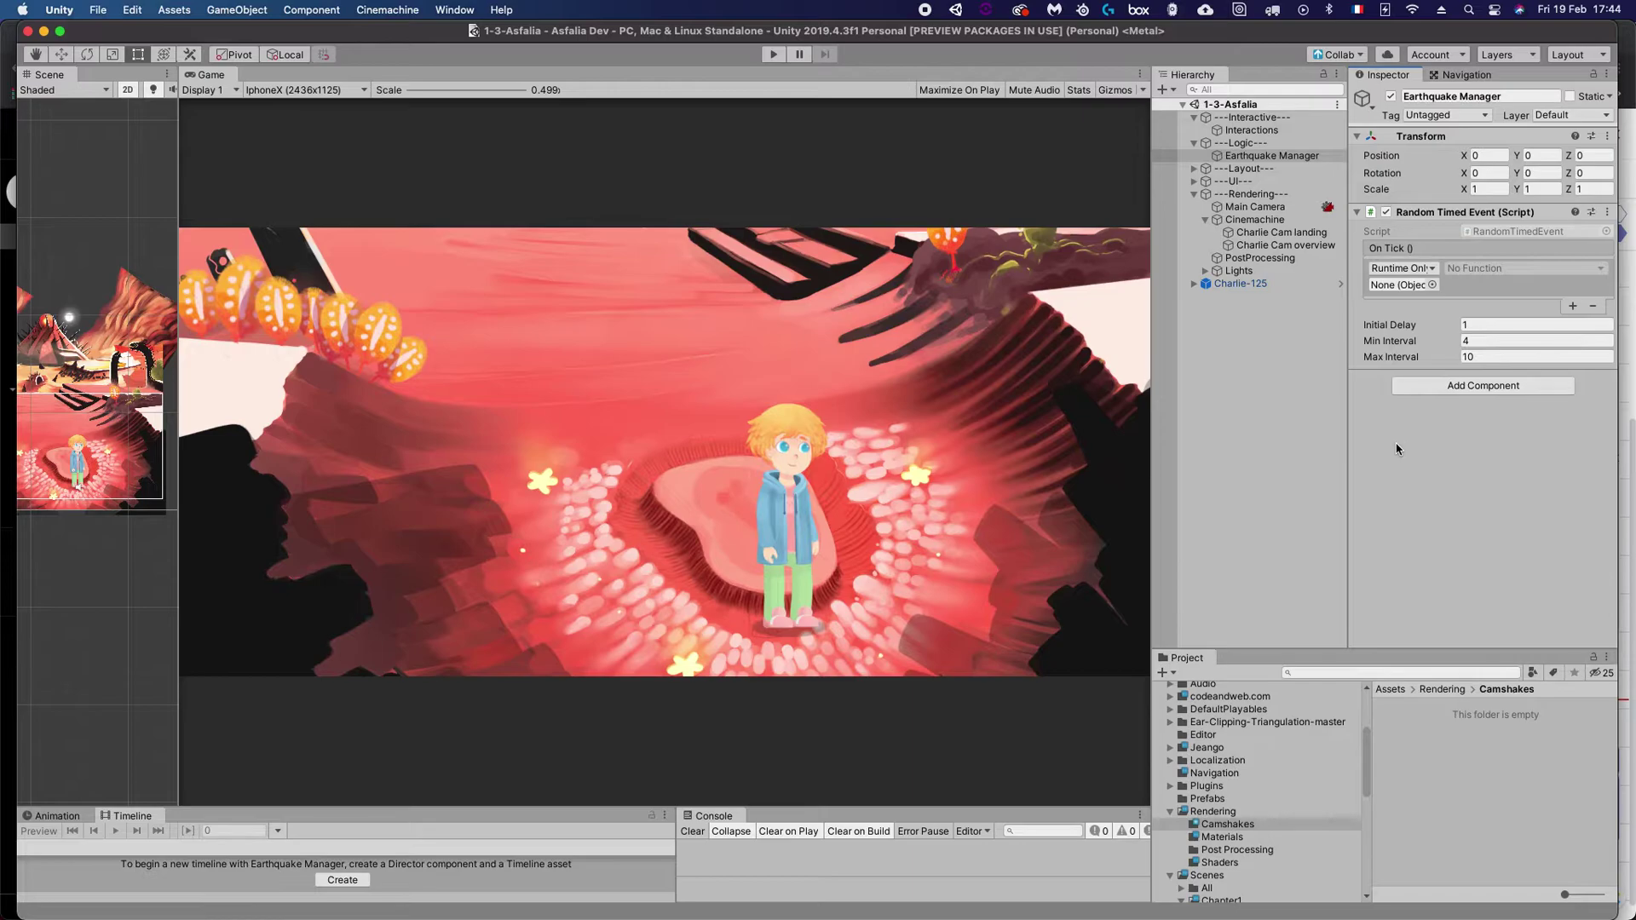
left_click(1446, 392)
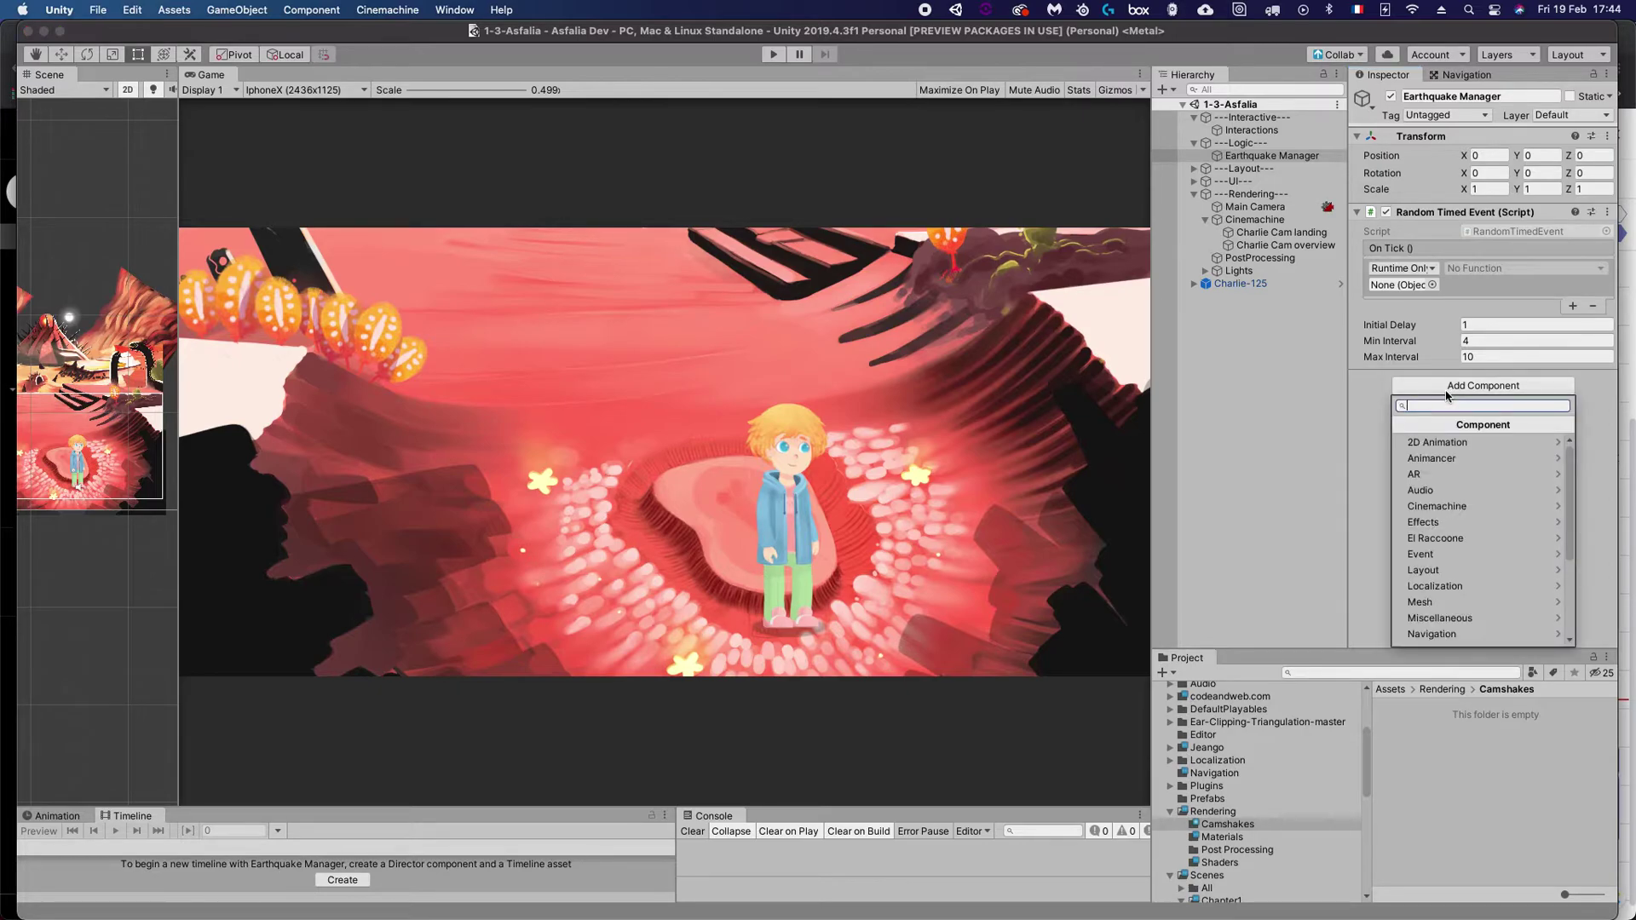
Add a Cinemachine Impulse Source via the 'Cin' search and drag Earthquake Manager toward On Tick.
type("Cin")
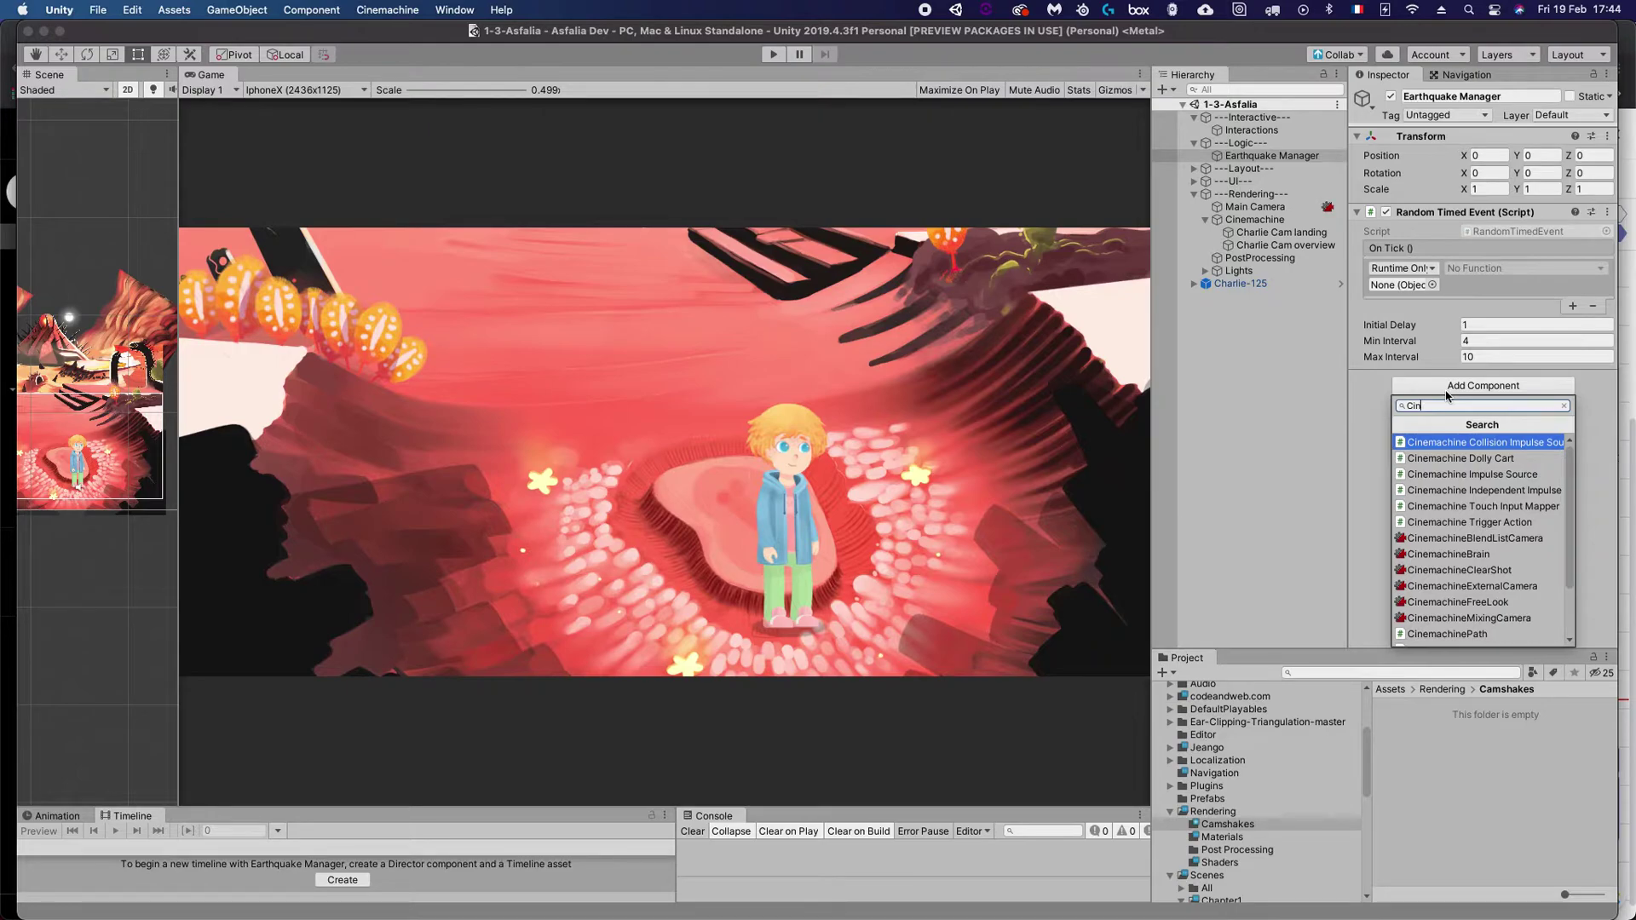
key("Down")
key("Down")
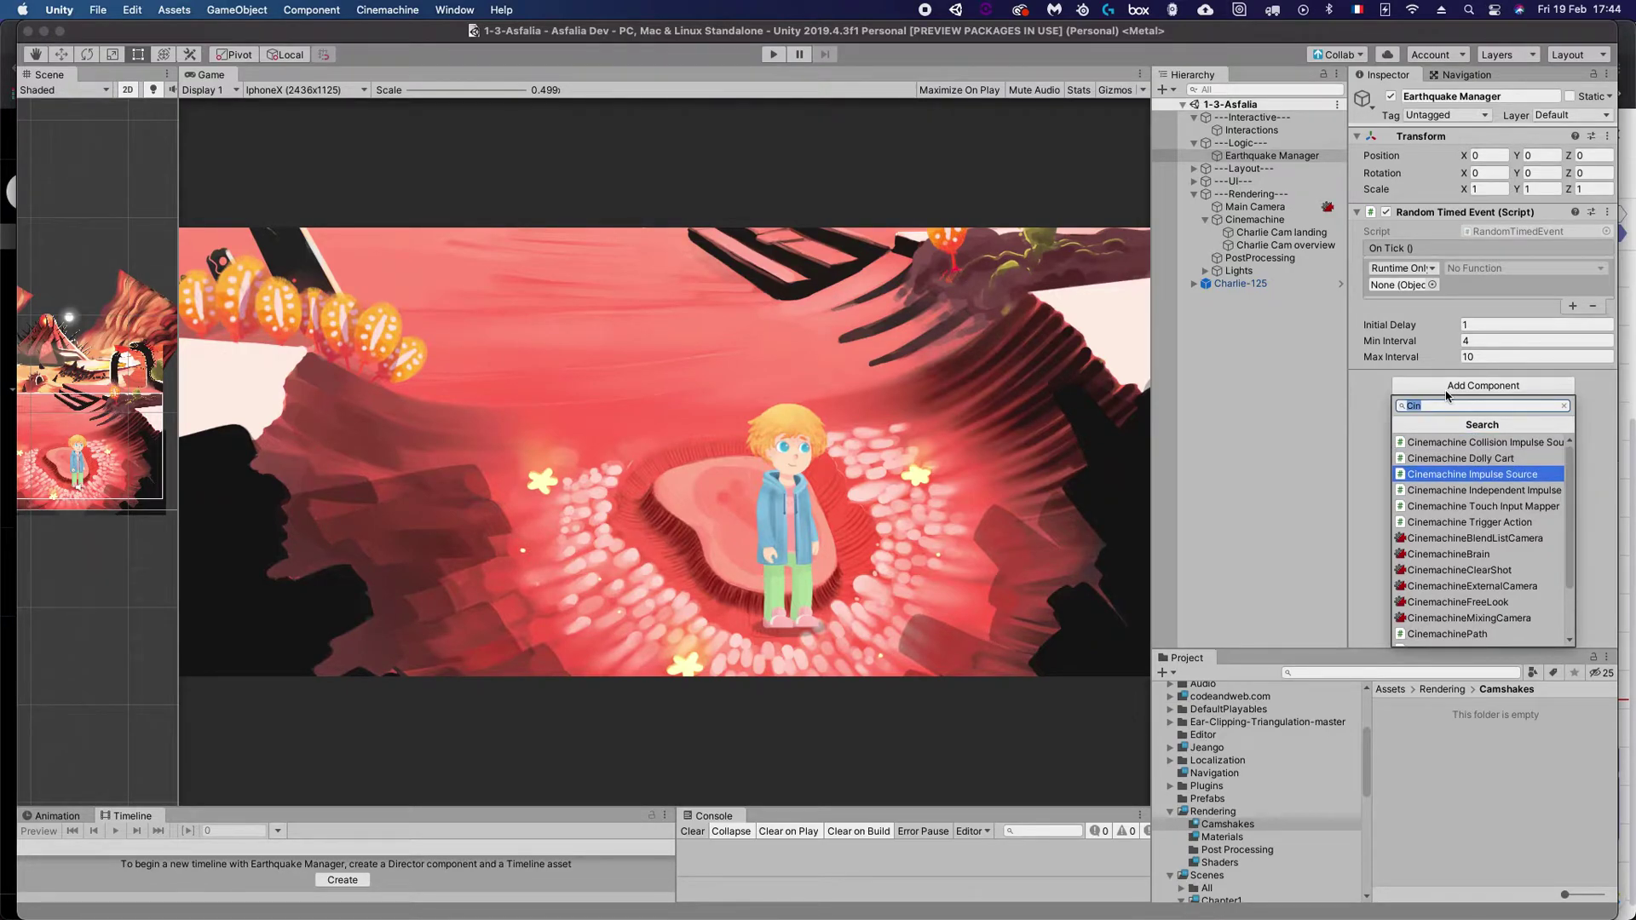
key("Return")
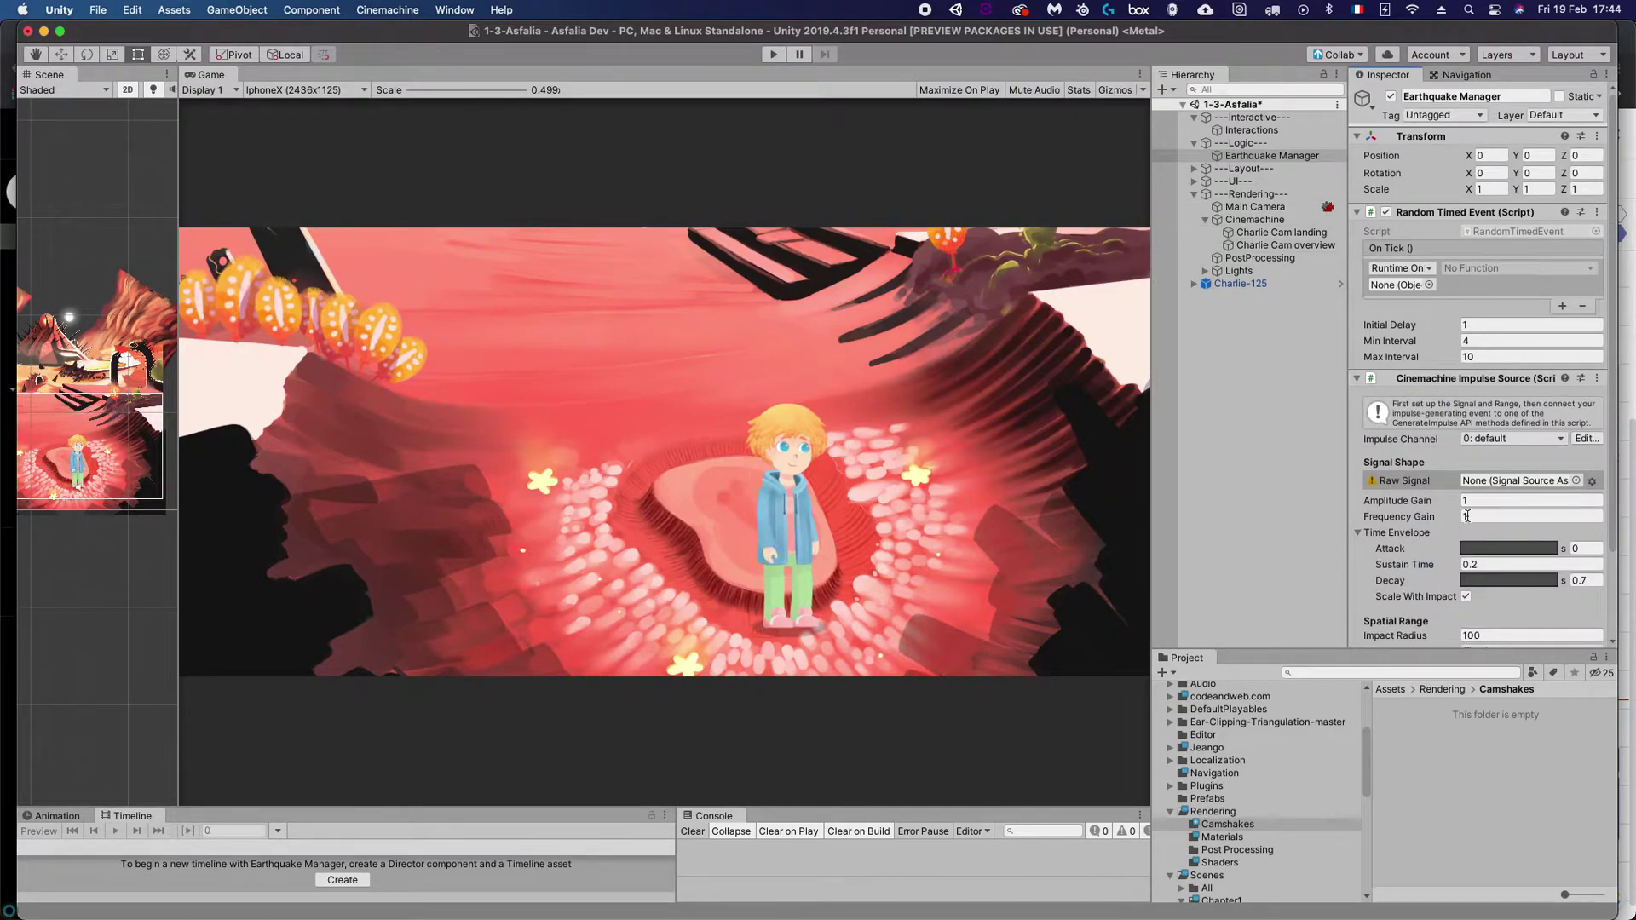
left_click_drag(1449, 380, 1390, 290)
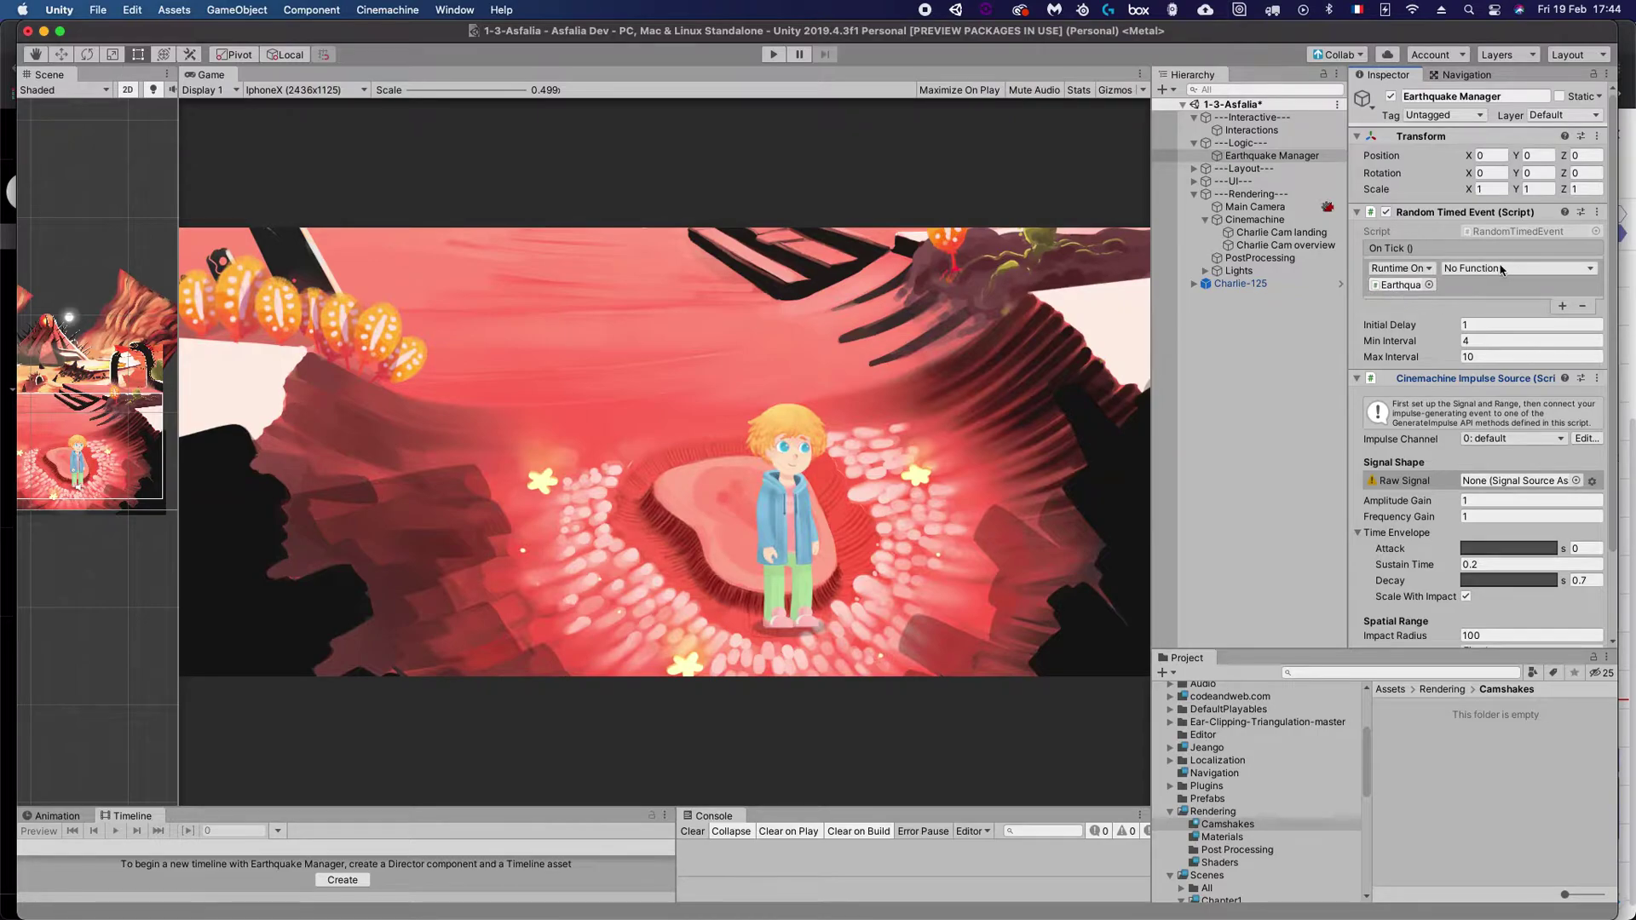
Set On Tick to call CinemachineImpulseSource.GenerateImpulse() on Earthquake Manager.
left_click(1502, 269)
mouse_move(1572, 366)
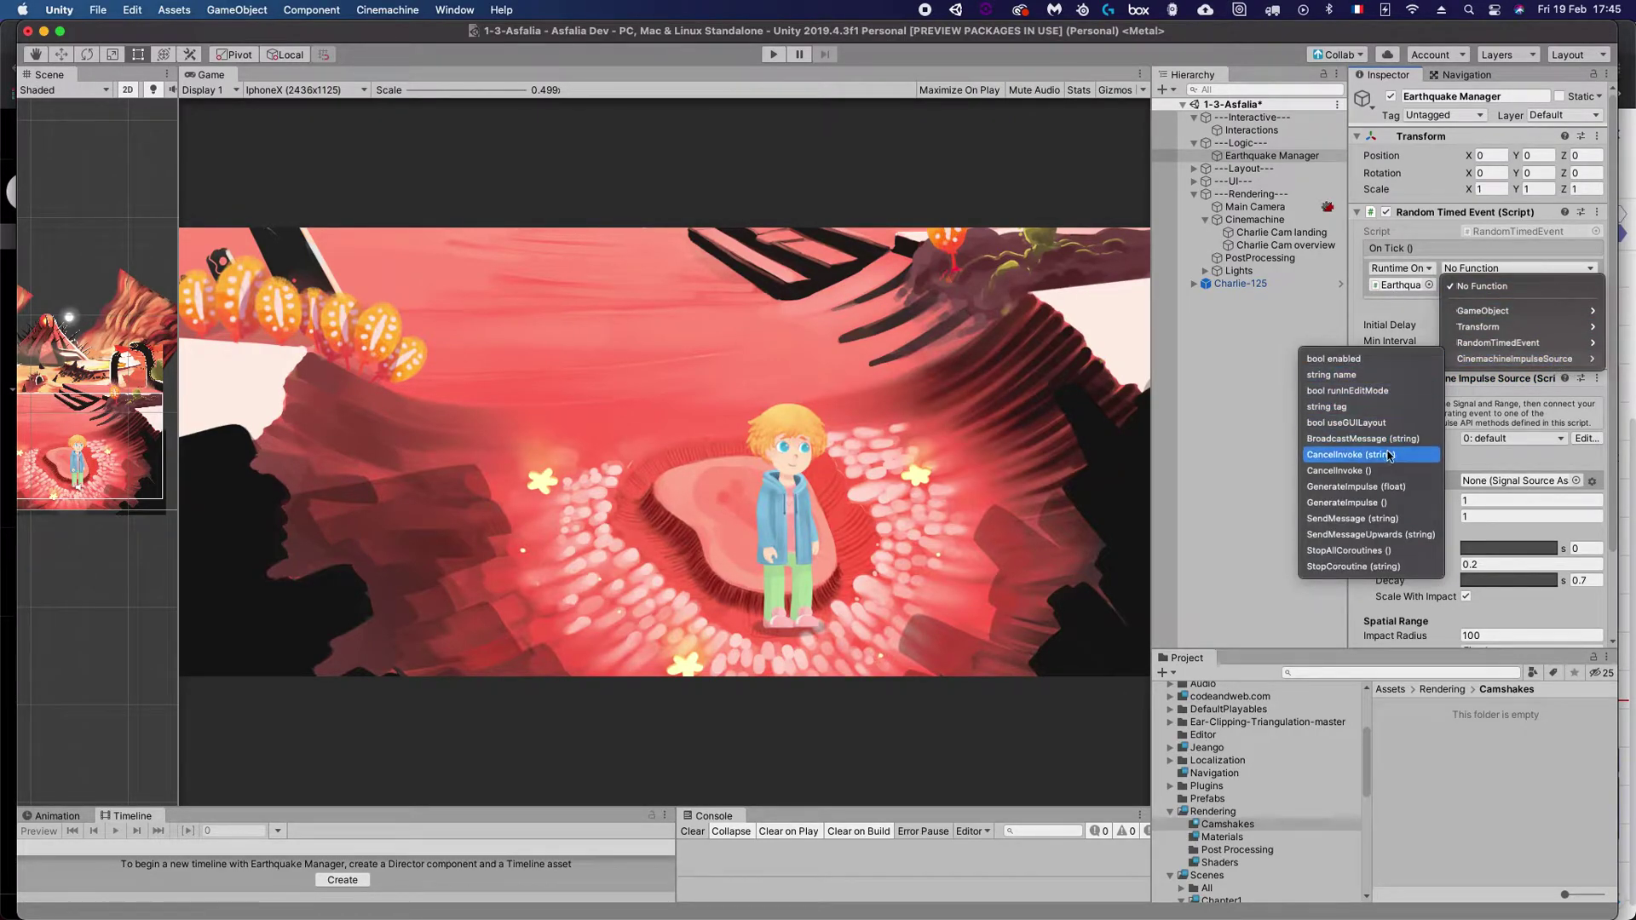
left_click(1356, 503)
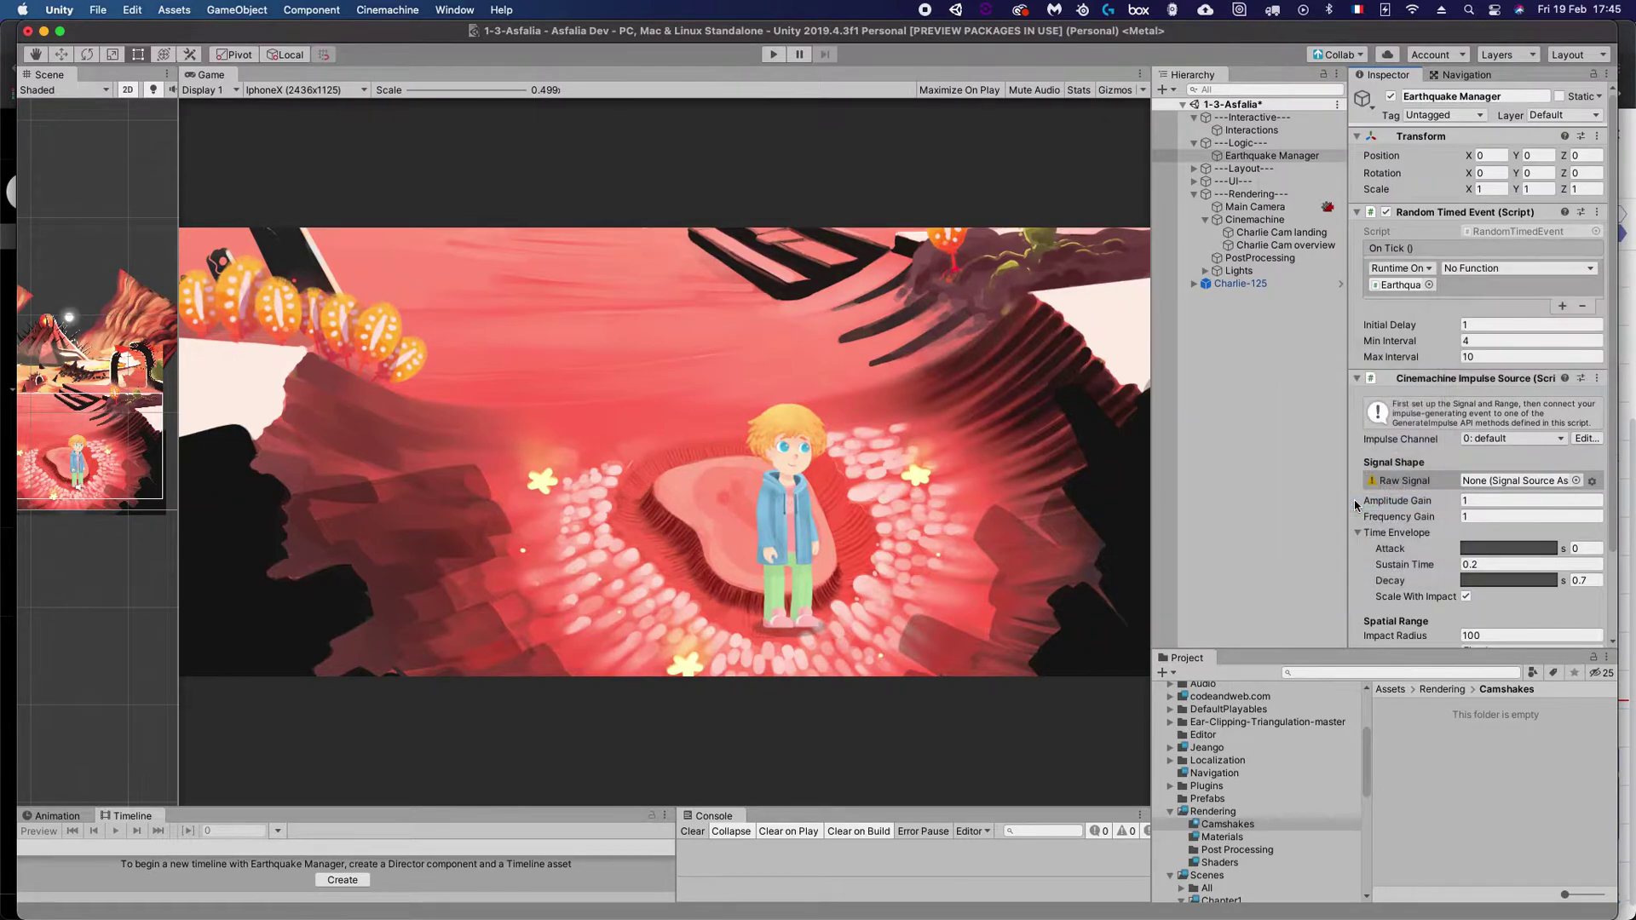
left_click(1517, 269)
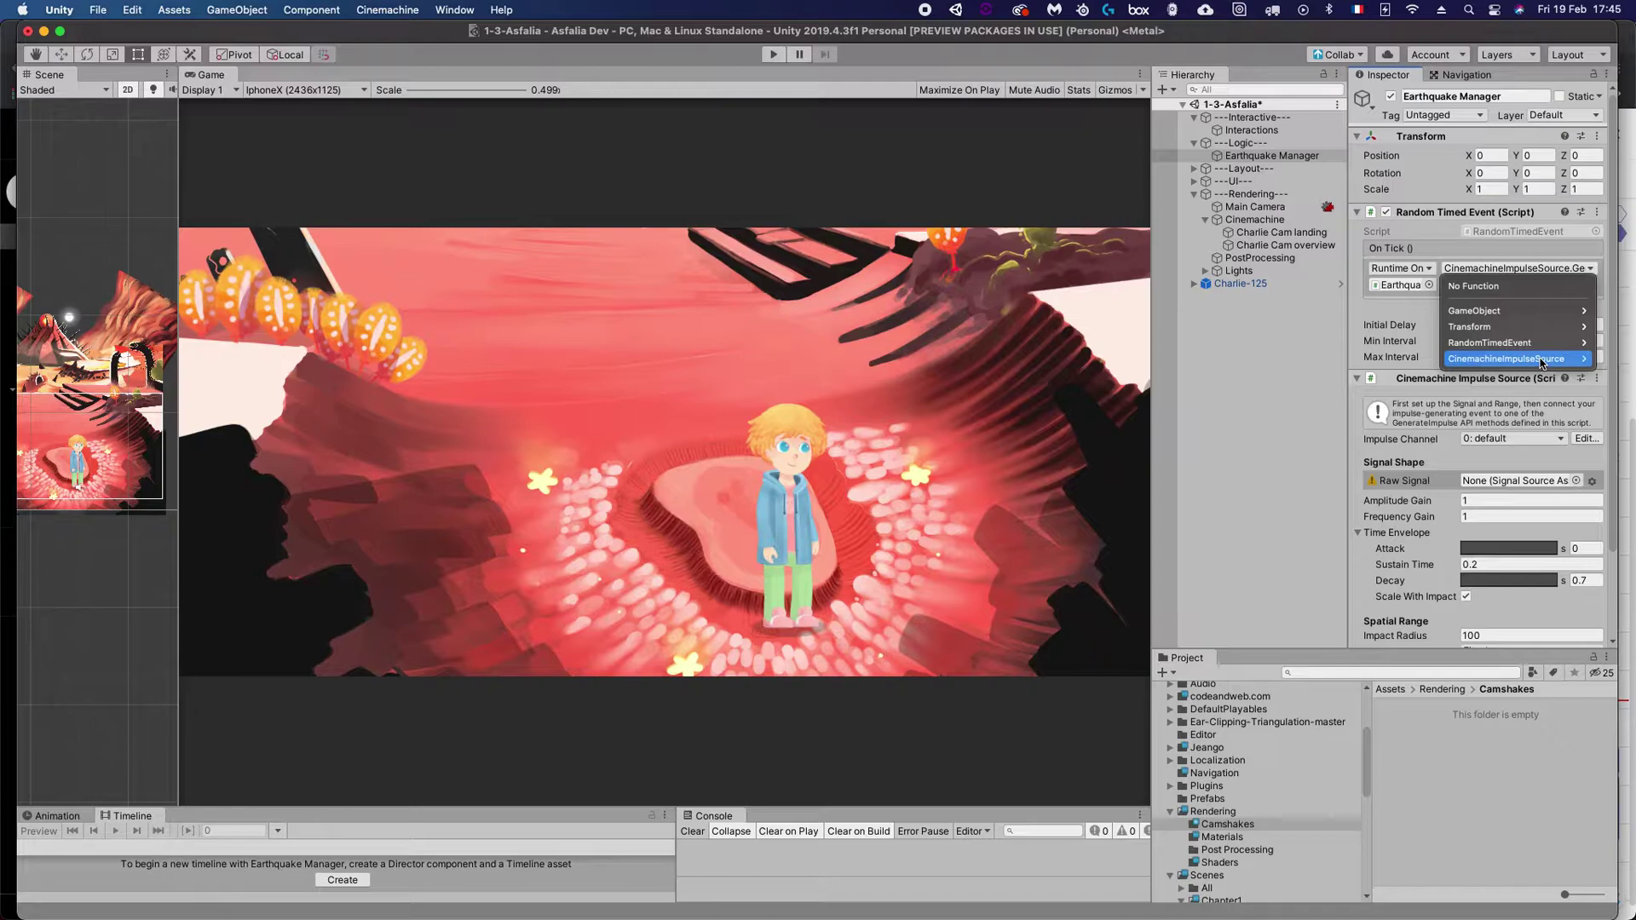
mouse_move(1521, 359)
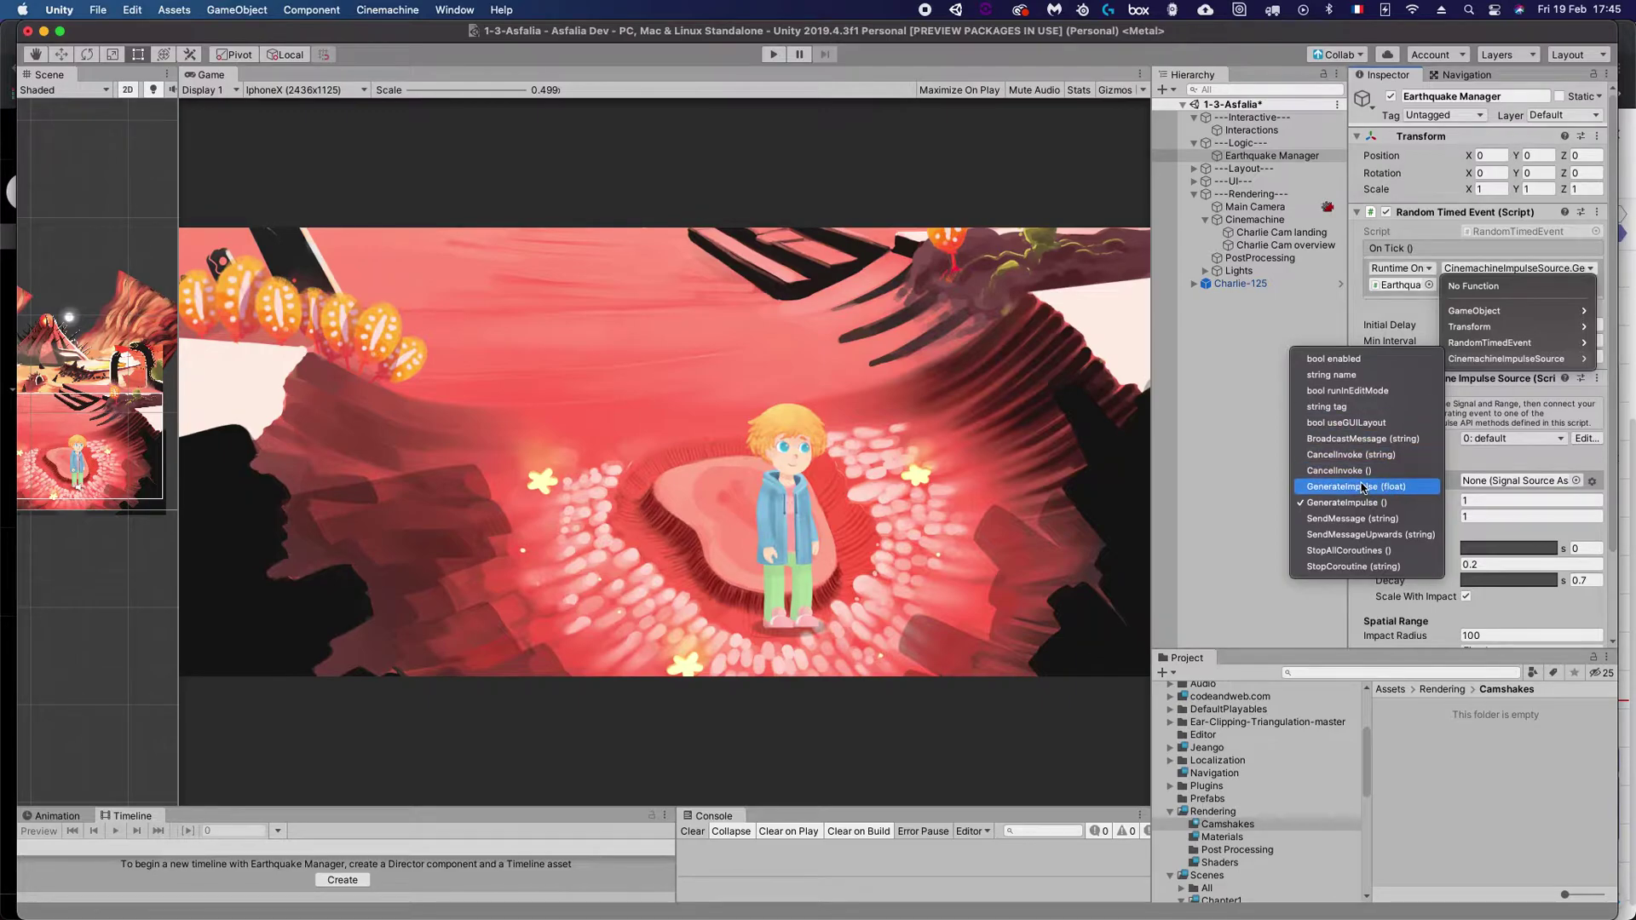
left_click(1236, 330)
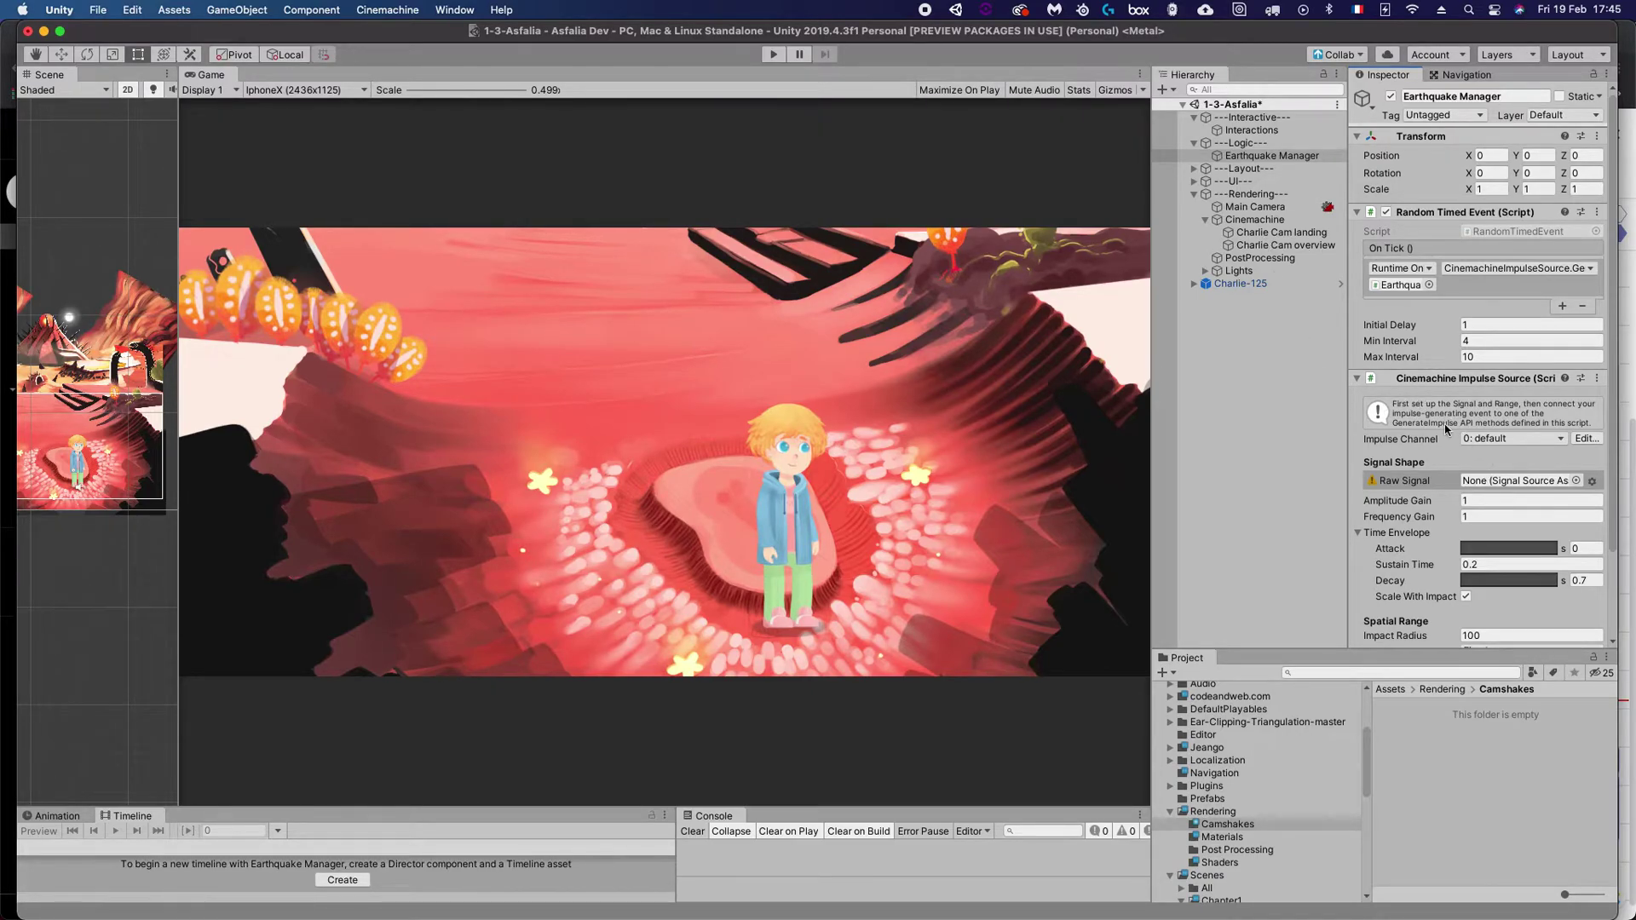
left_click(1510, 440)
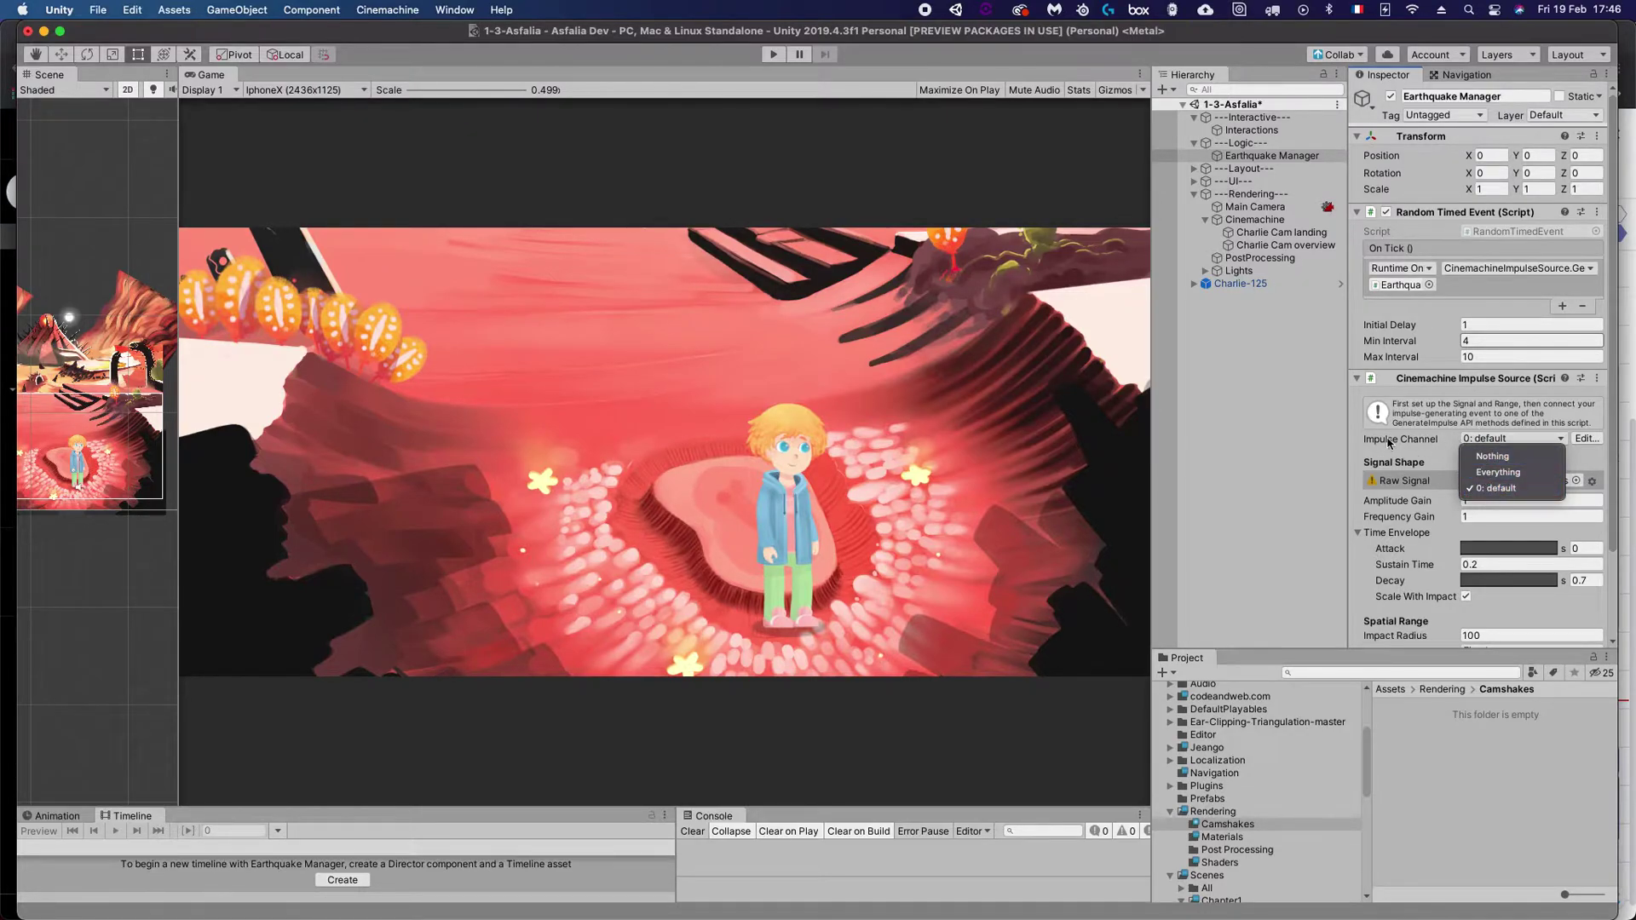
left_click(1511, 438)
left_click(1511, 438)
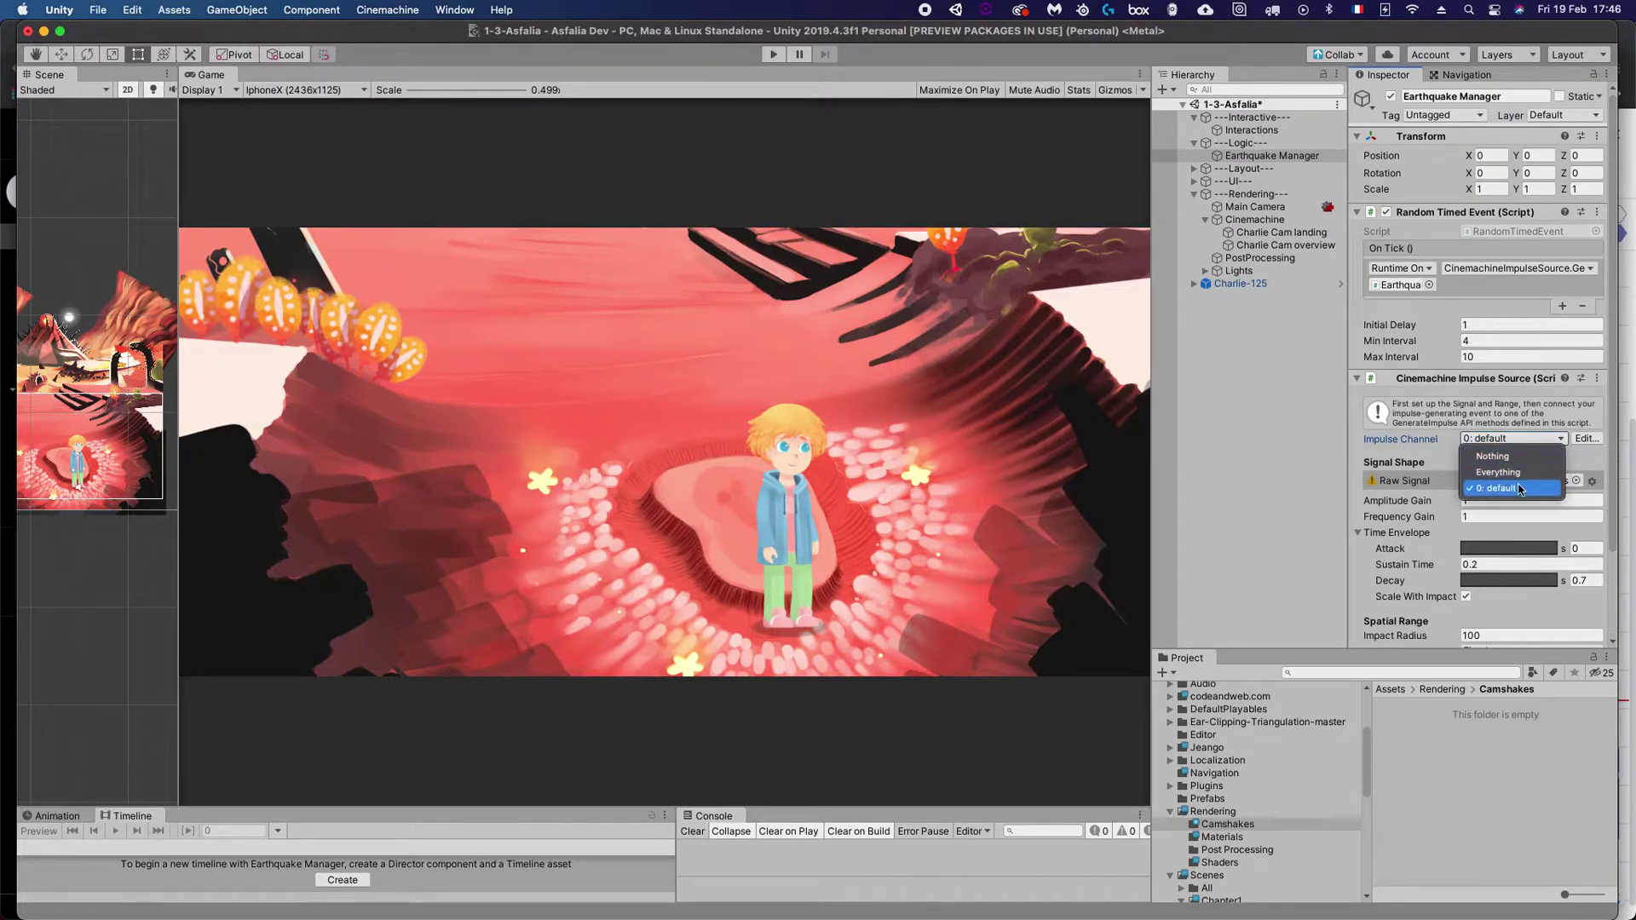
left_click(1402, 439)
left_click(1541, 441)
left_click(1398, 447)
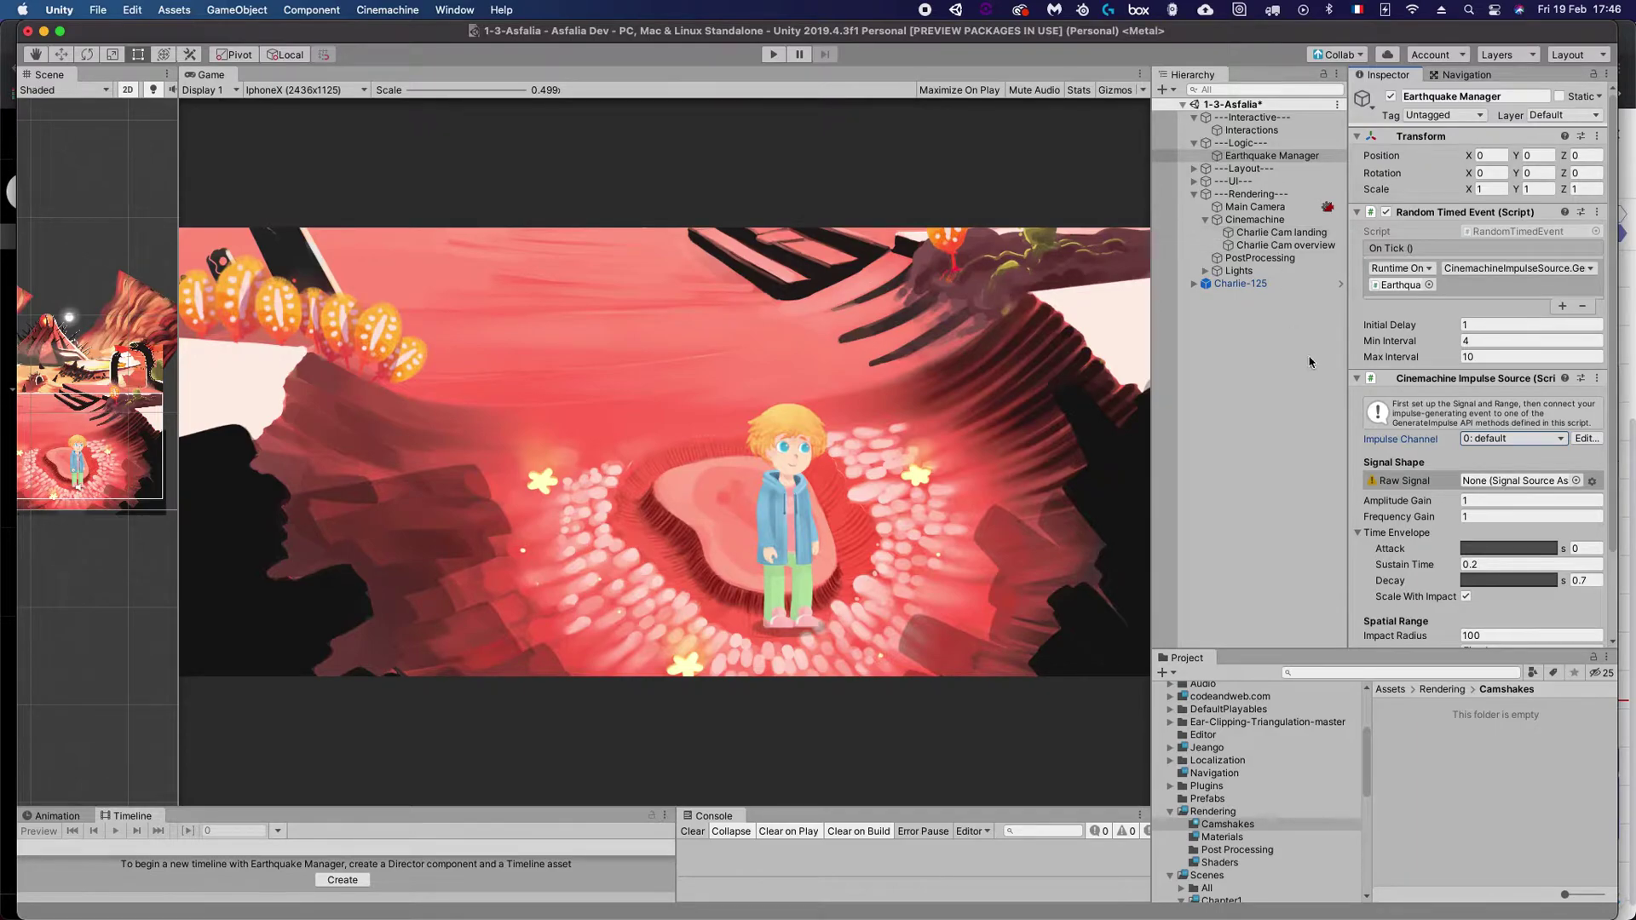
left_click(1264, 246)
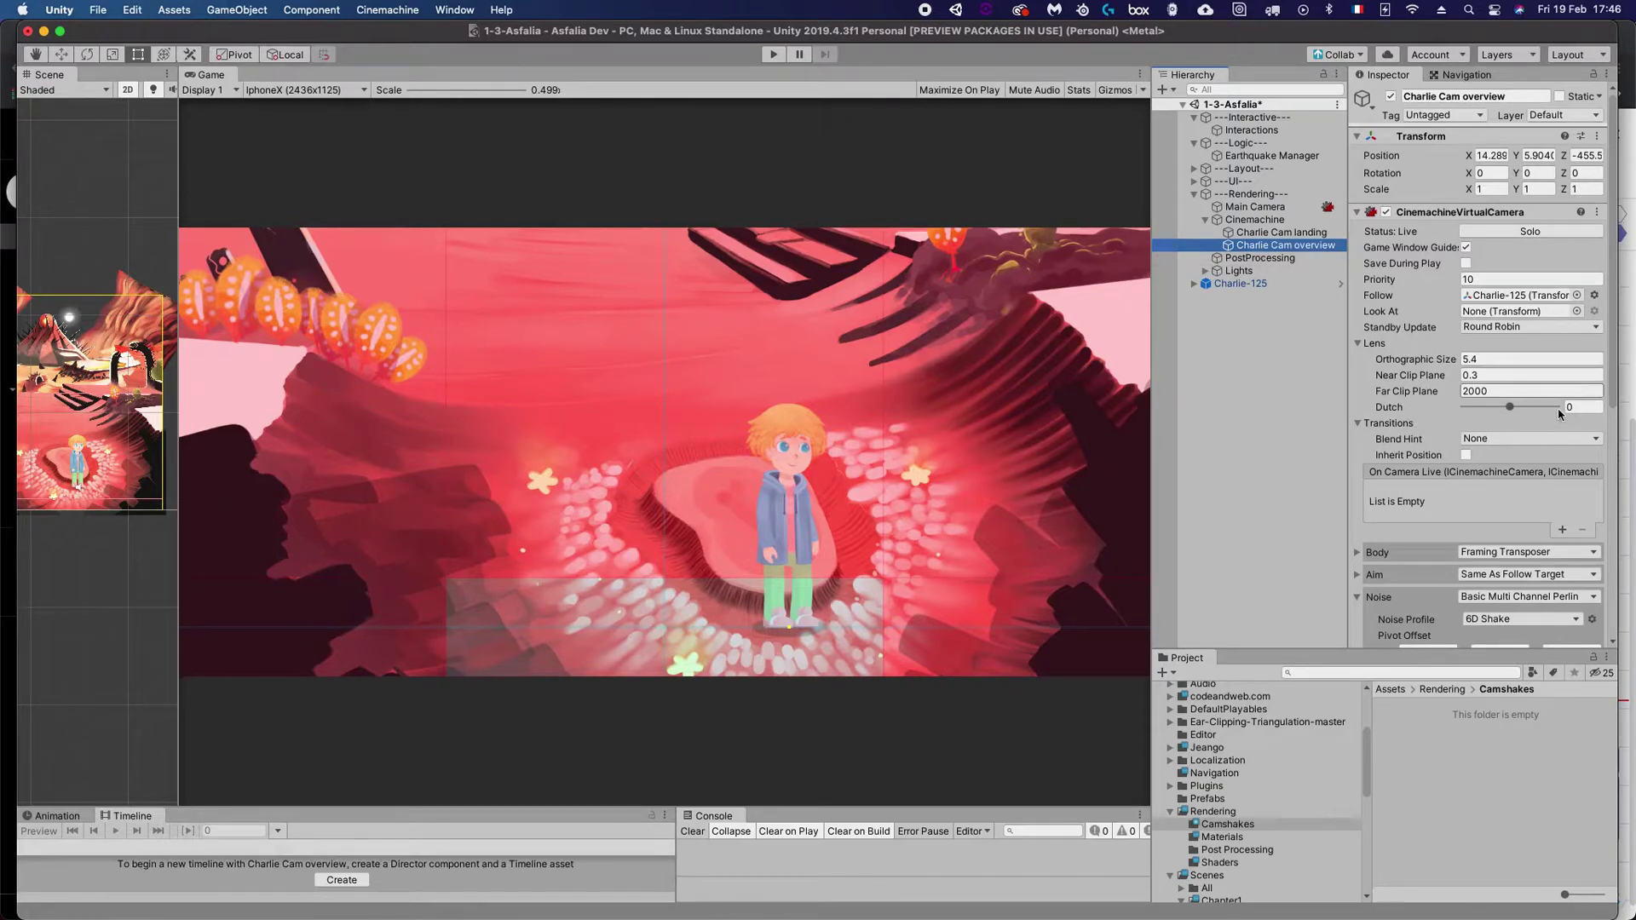
Add a CinemachineImpulseListener extension to Charlie Cam overview and check its Gain 1 and Use 2D Distance.
scroll(1544, 341, "down", 10)
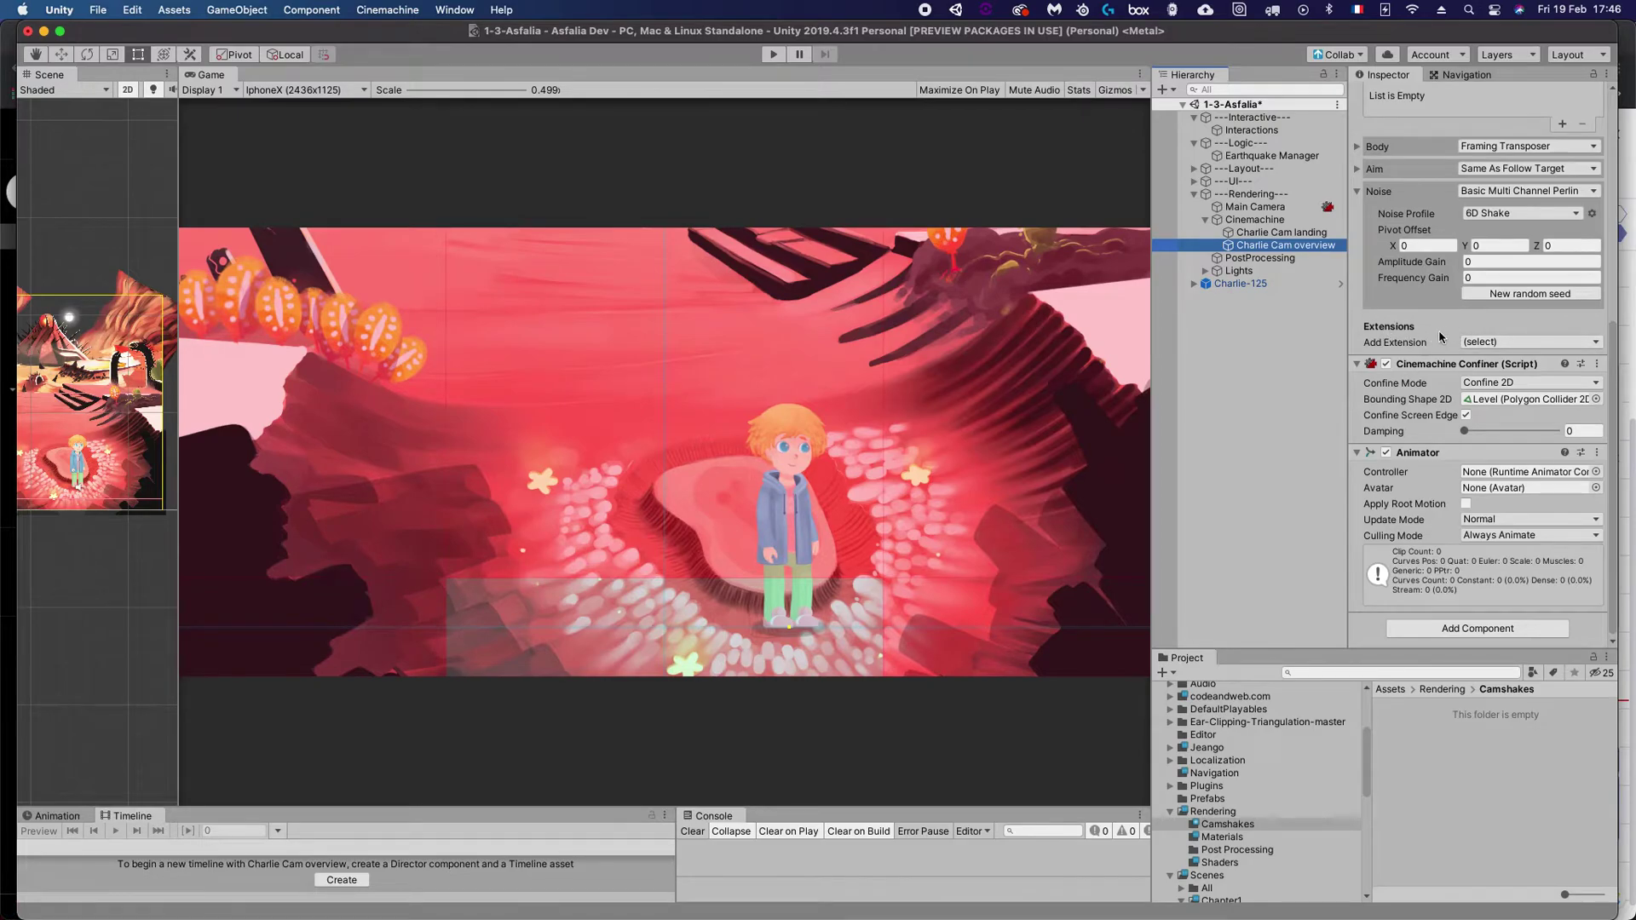
left_click(1561, 345)
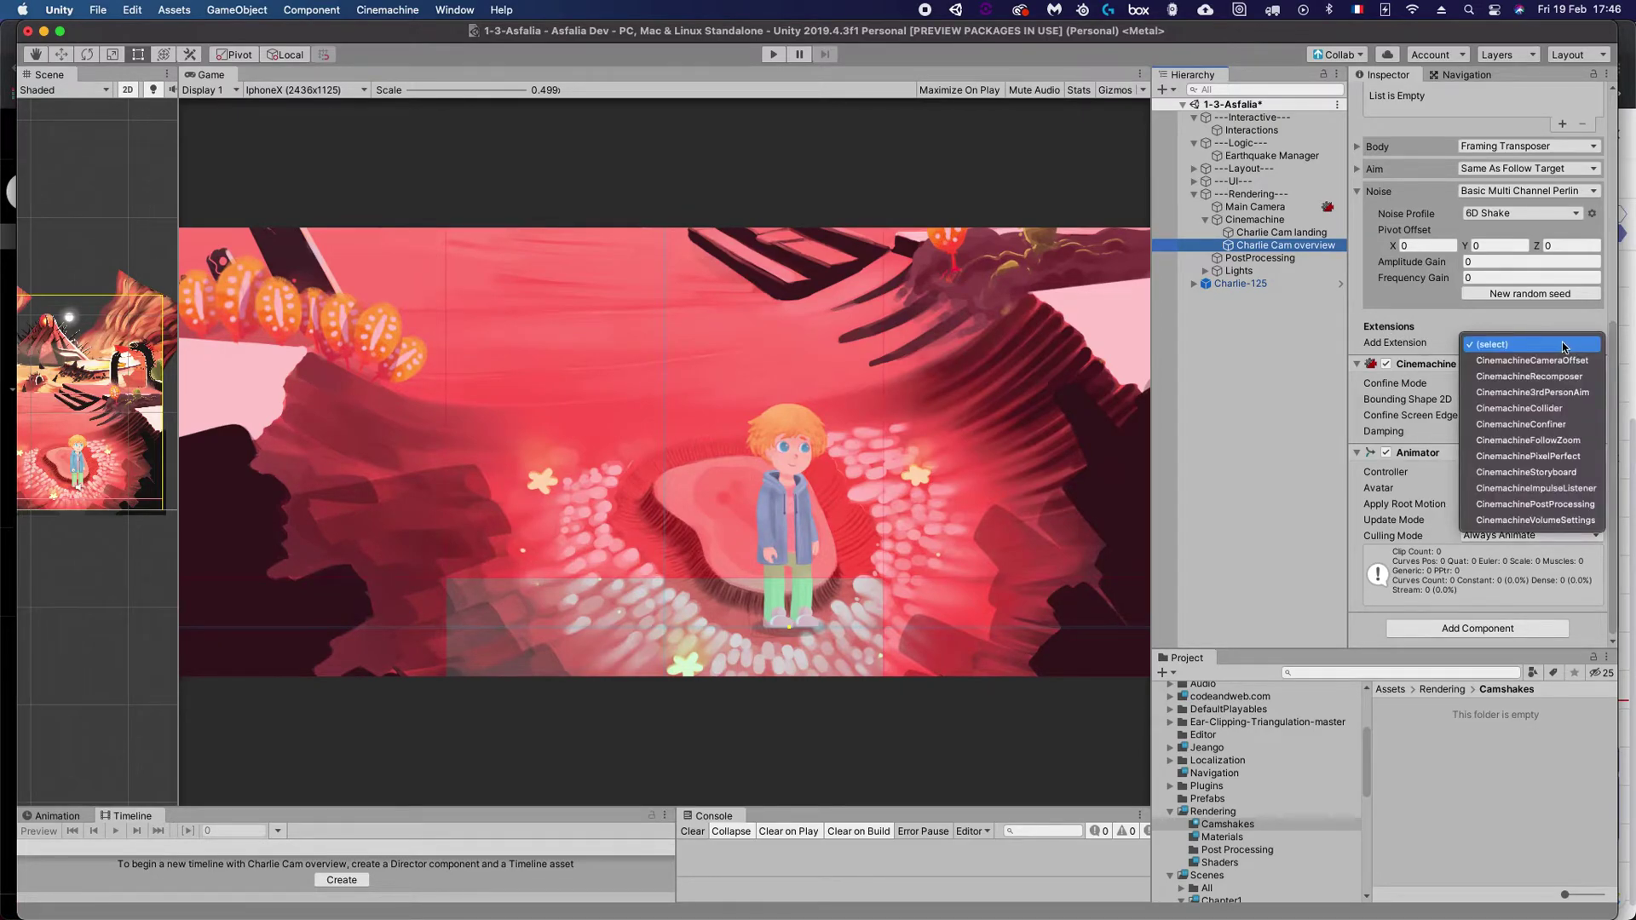
left_click(1533, 489)
scroll(1410, 570, "down", 3)
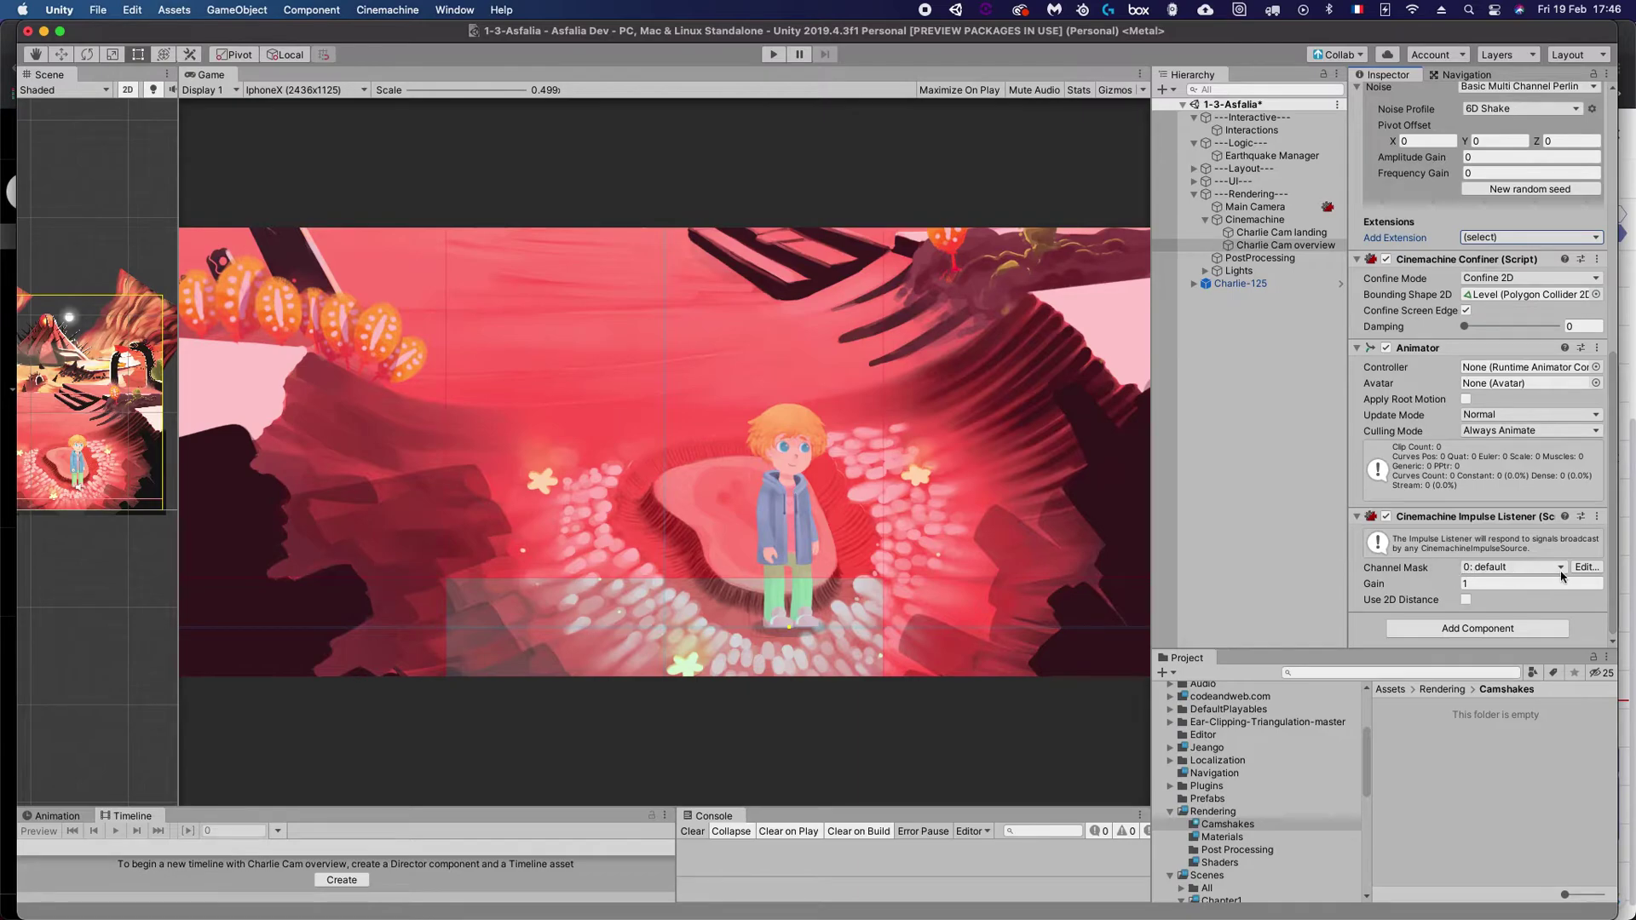
left_click(1502, 584)
left_click(1502, 584)
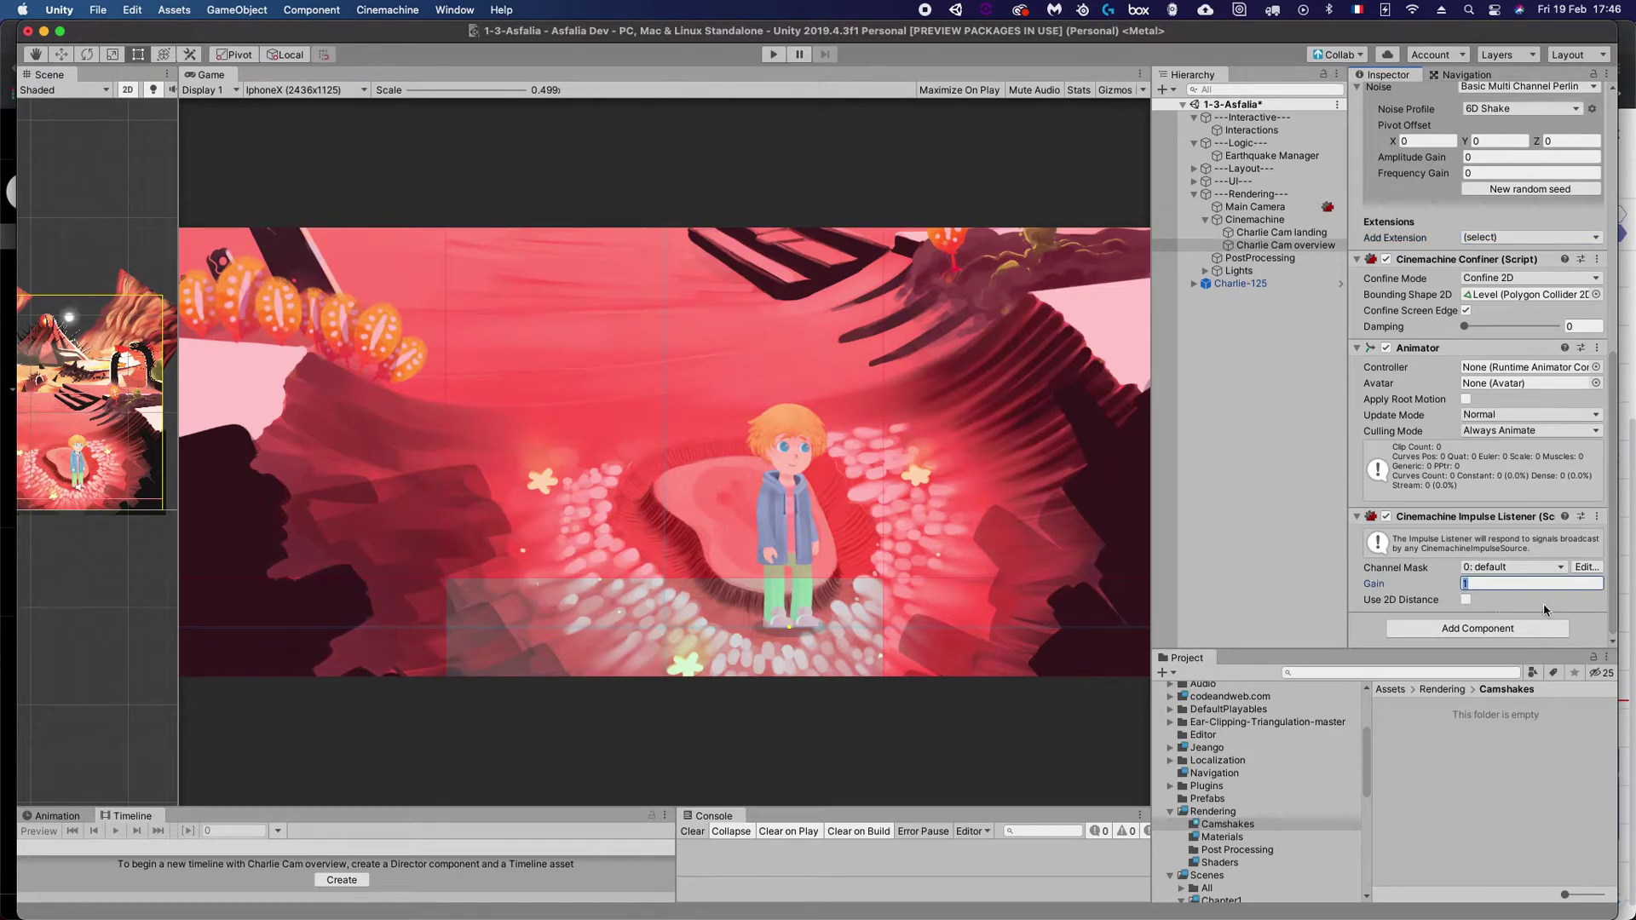
left_click(1466, 599)
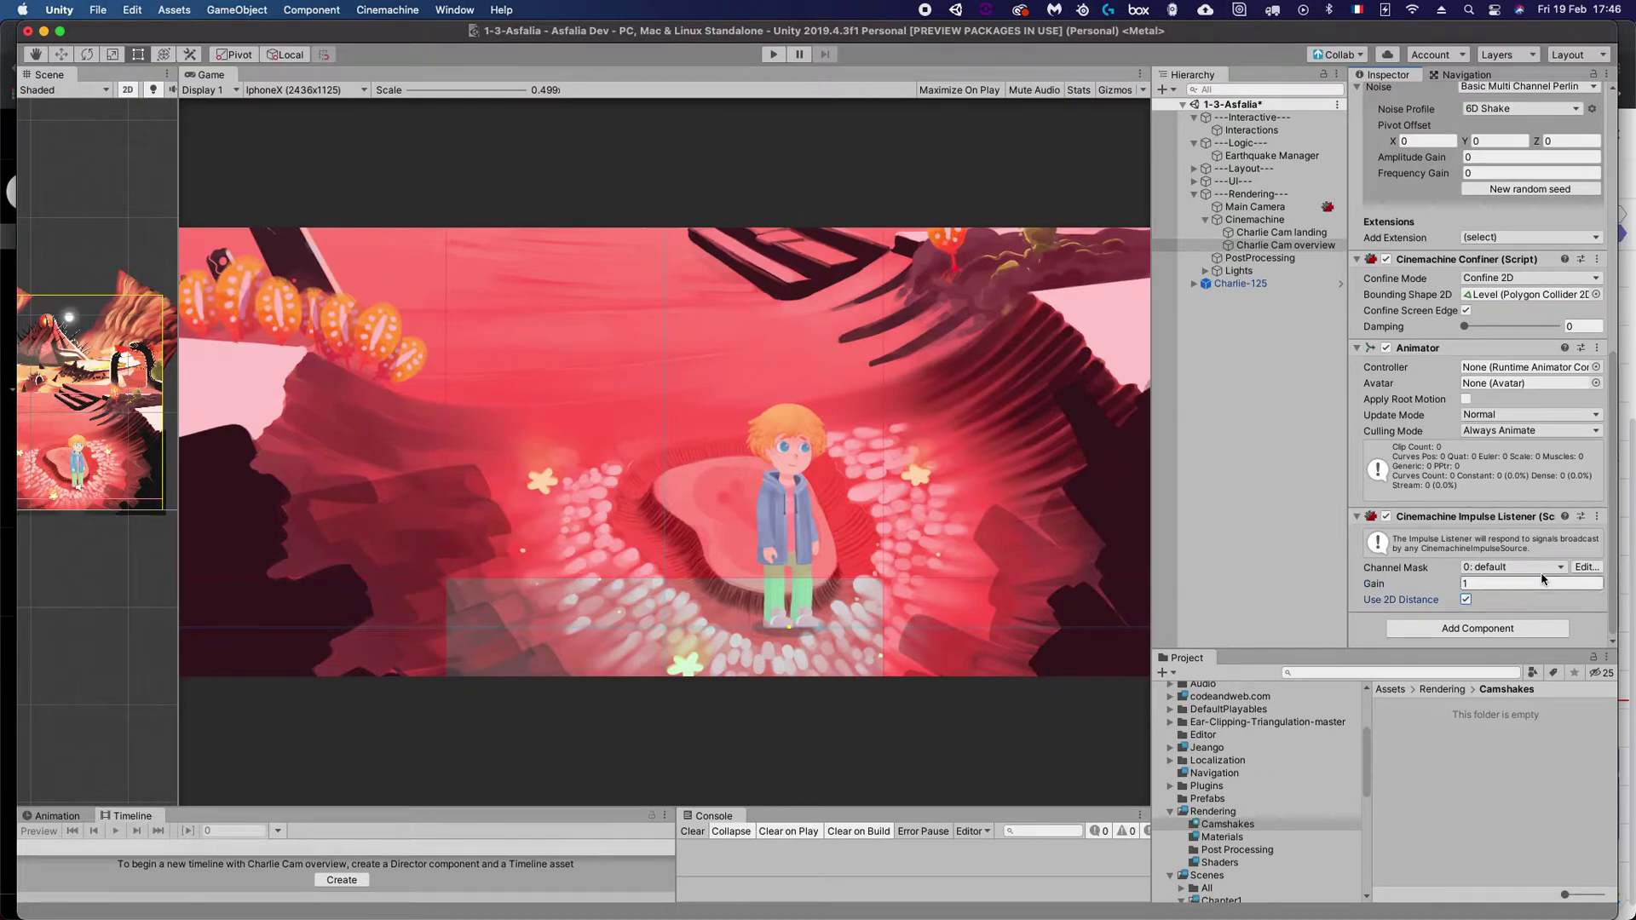
left_click(1466, 599)
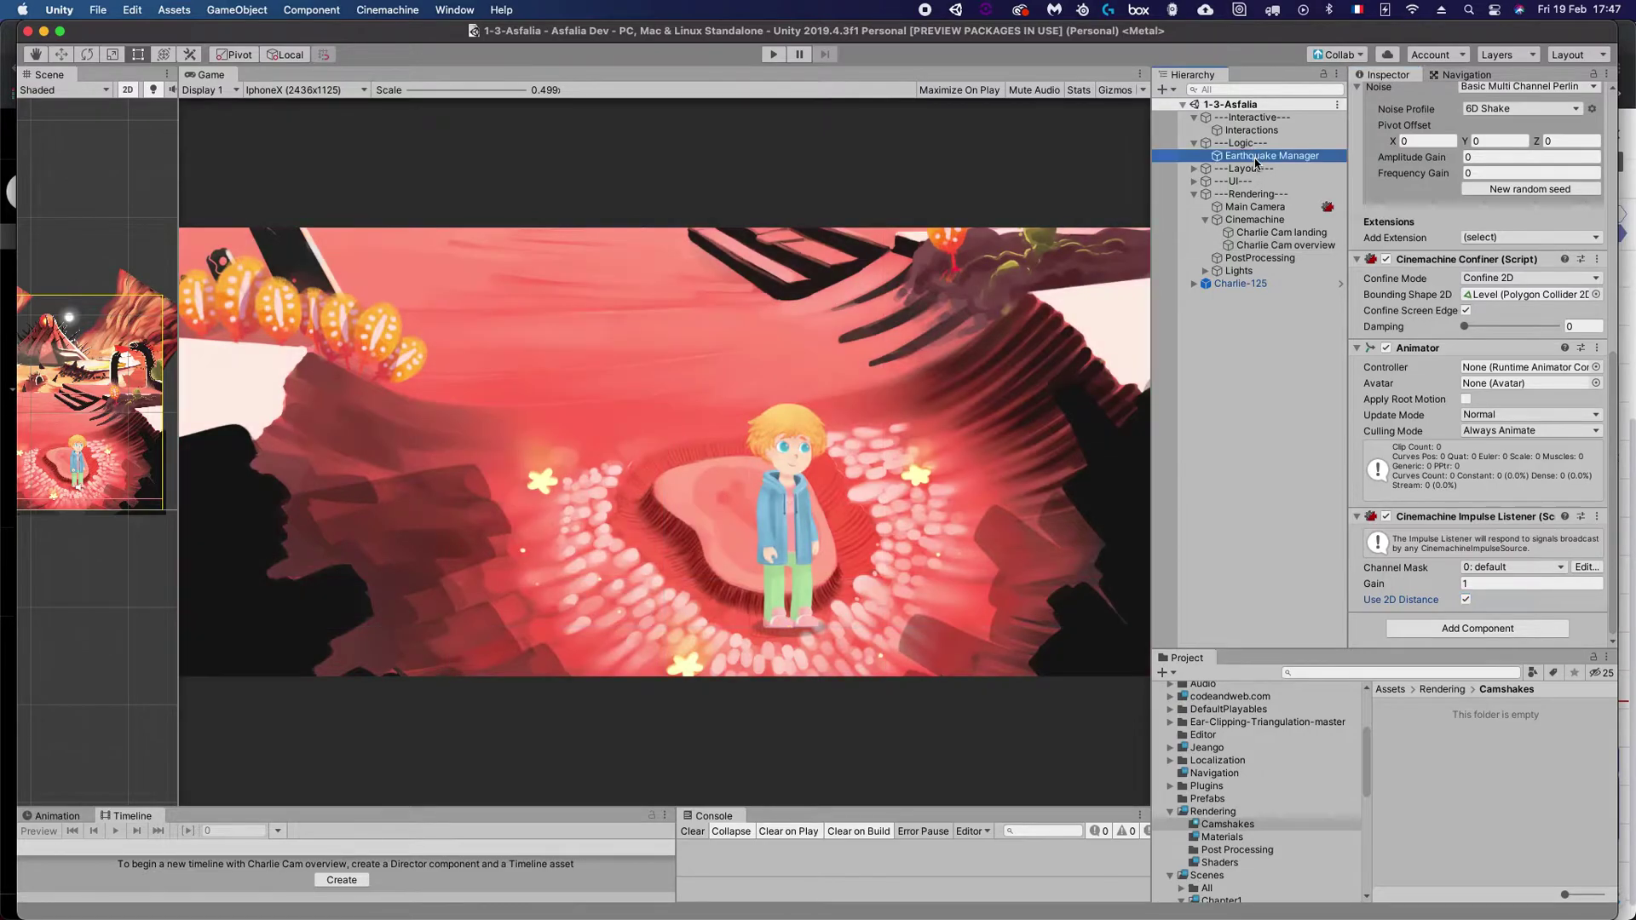
left_click(1266, 156)
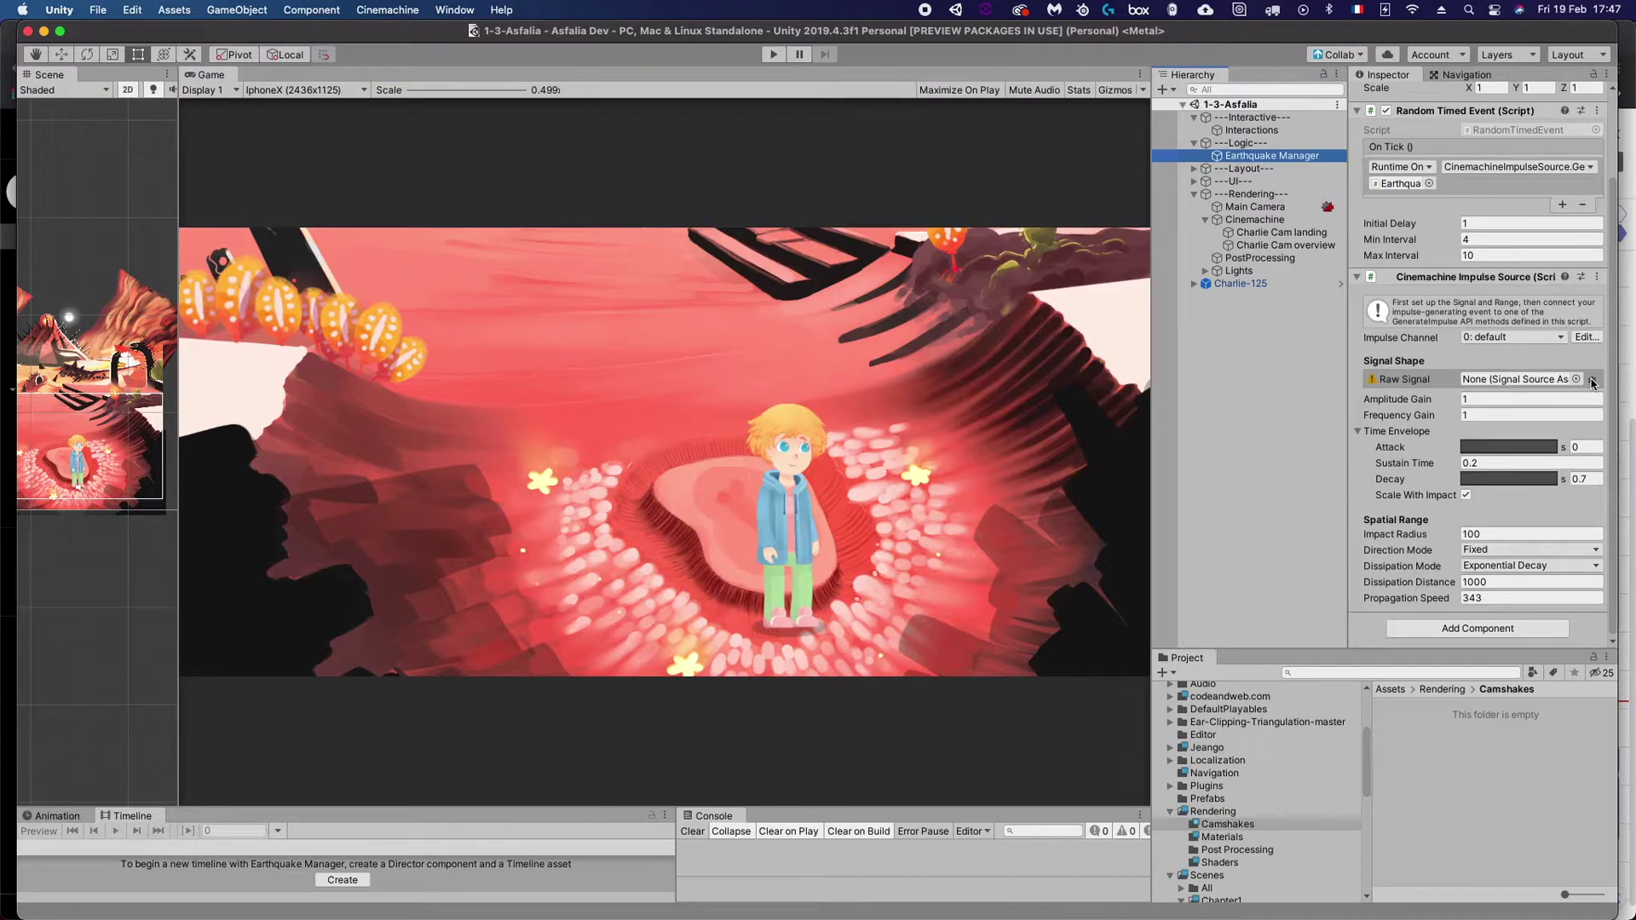
left_click(1472, 400)
double_click(1472, 400)
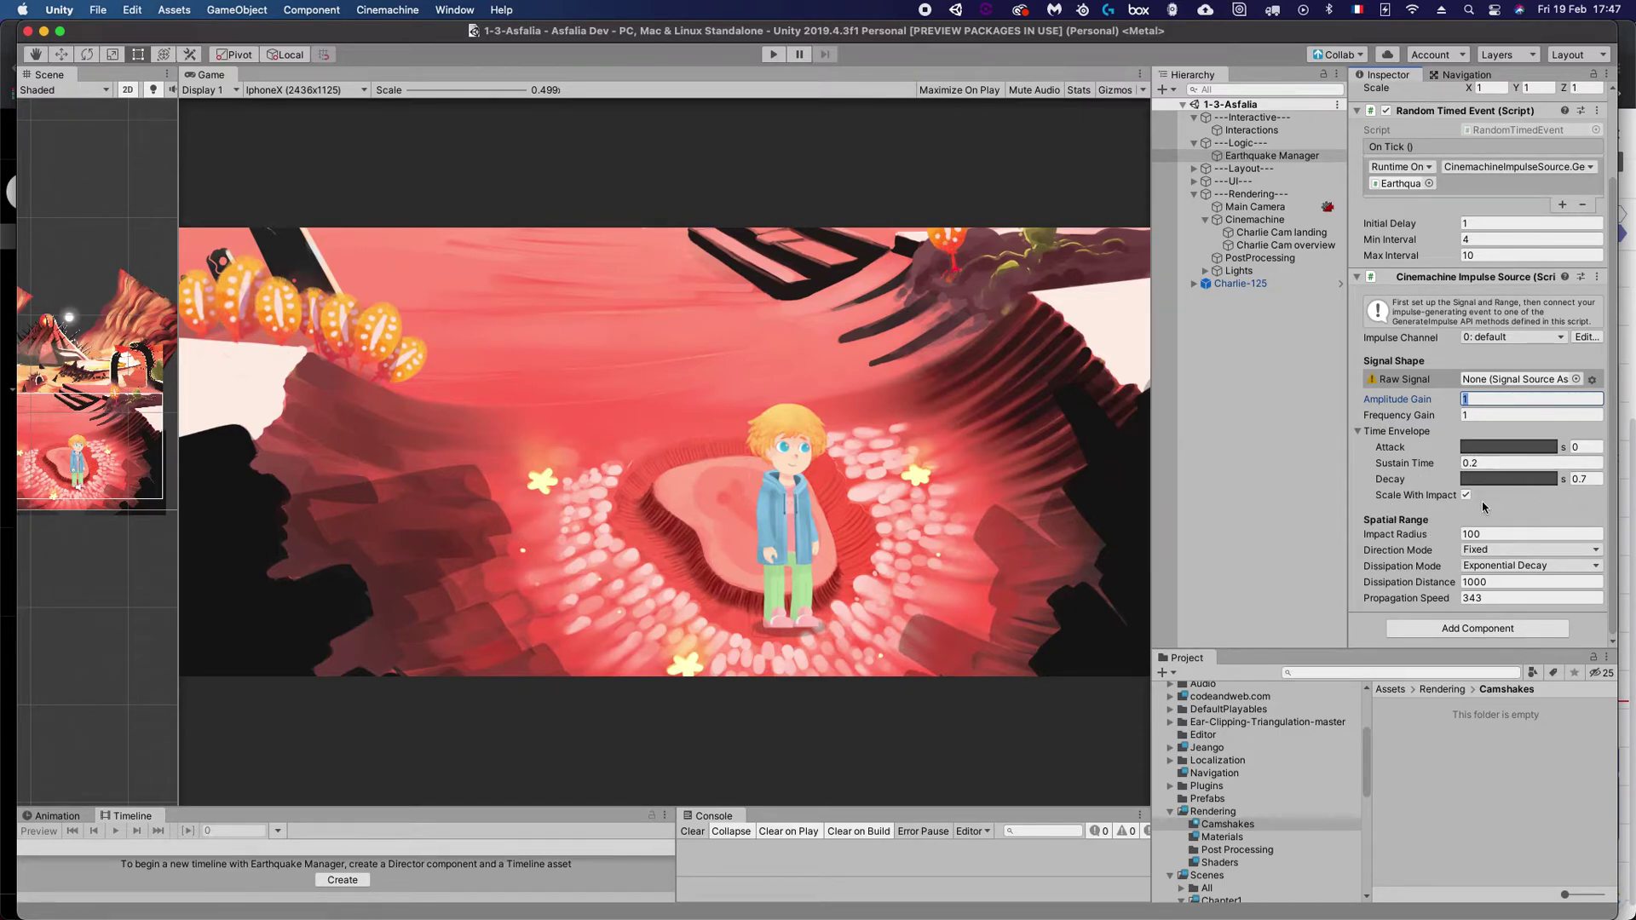
left_click(1585, 480)
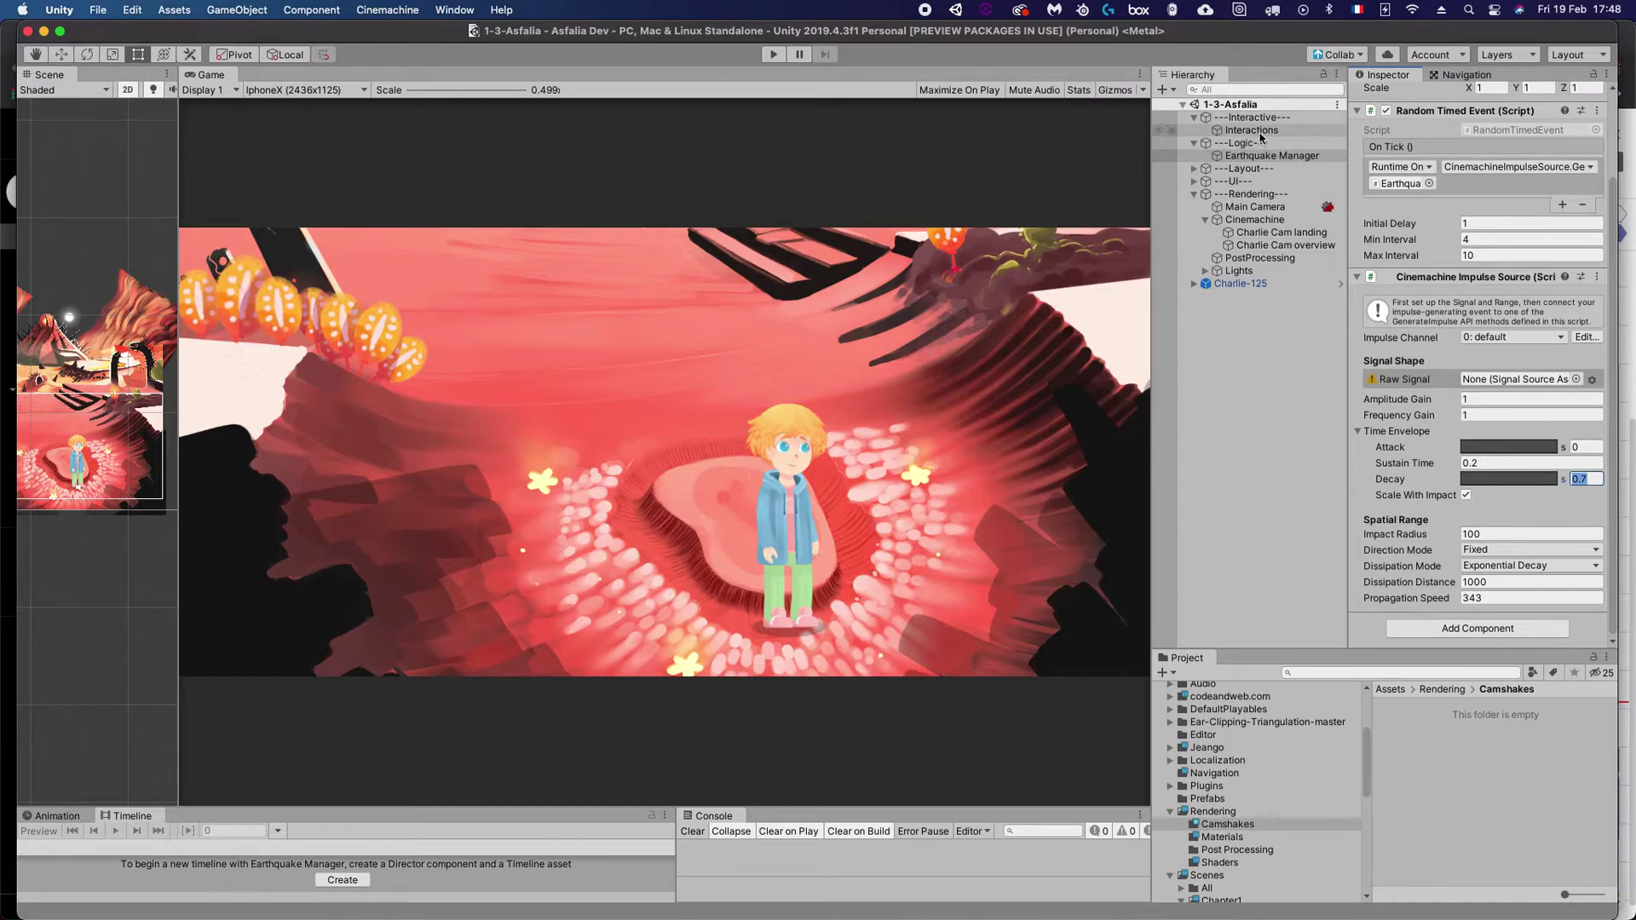
left_click(1508, 533)
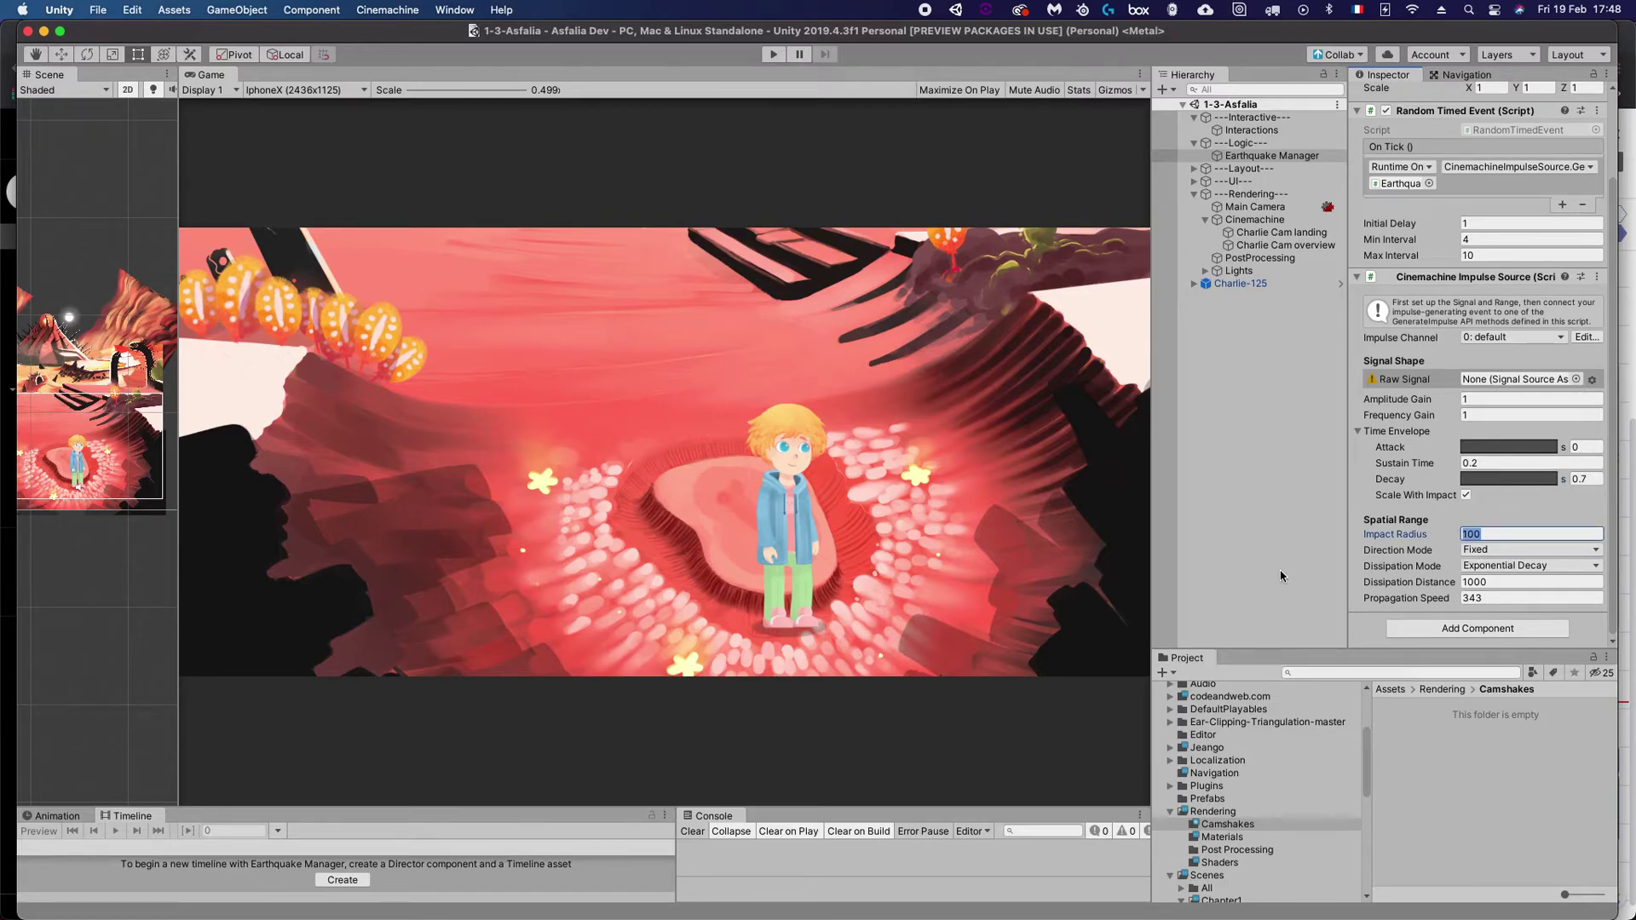
left_click(1497, 534)
left_click(1425, 537)
left_click(1504, 533)
right_click(1427, 718)
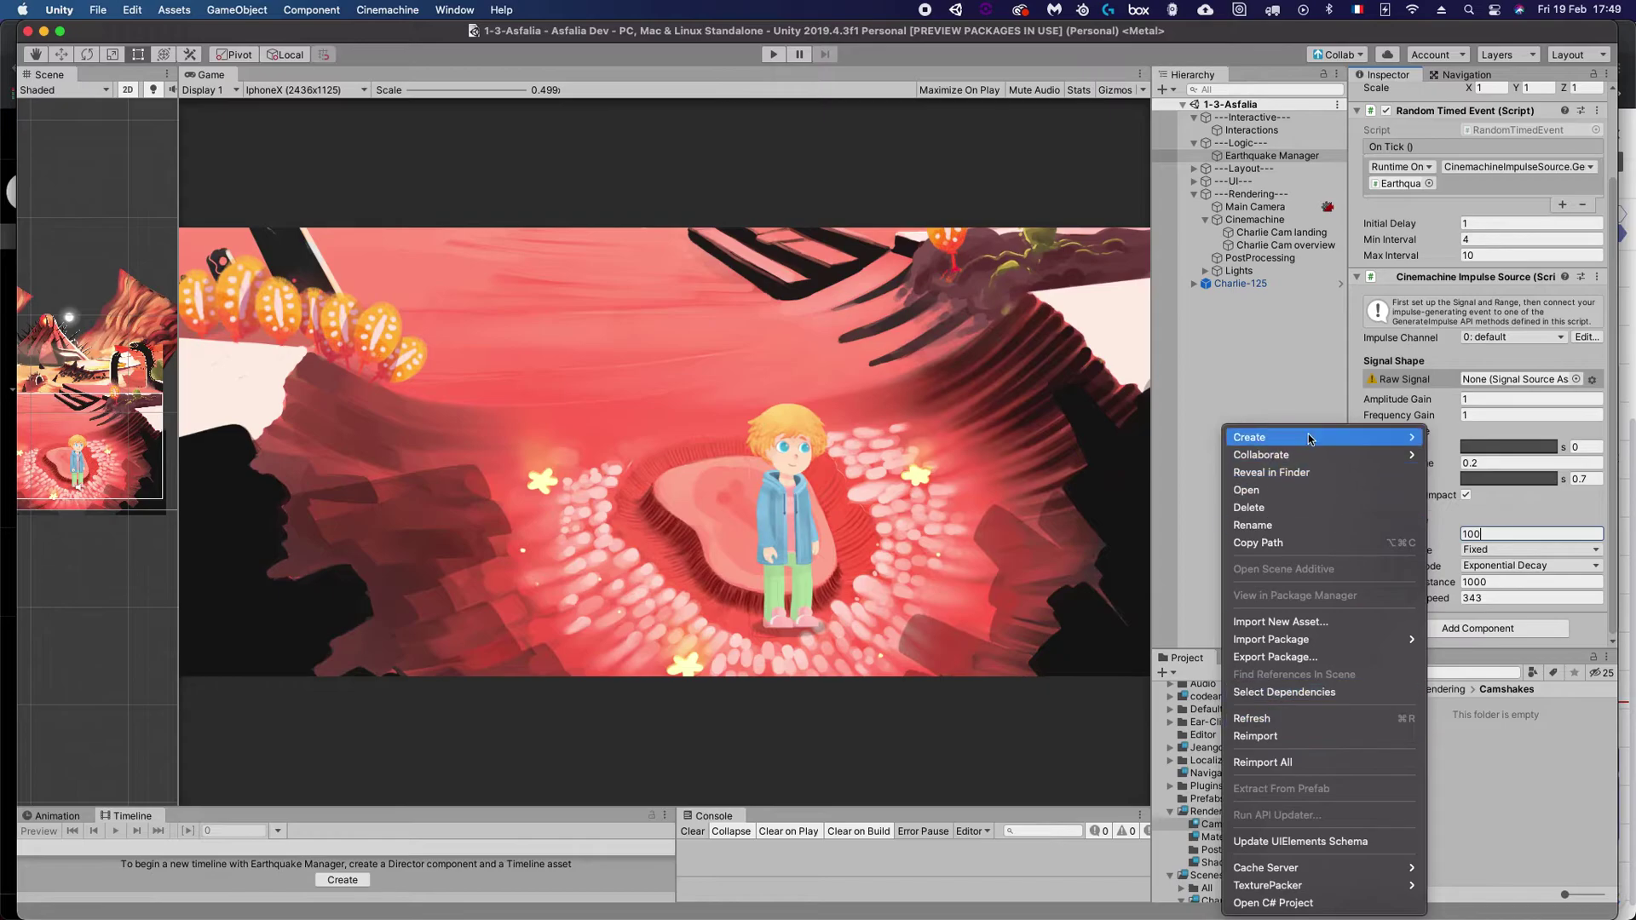
Create a Cinemachine NoiseSettings asset inside Camshakes from the Create > Cinemachine menu.
mouse_move(1307, 436)
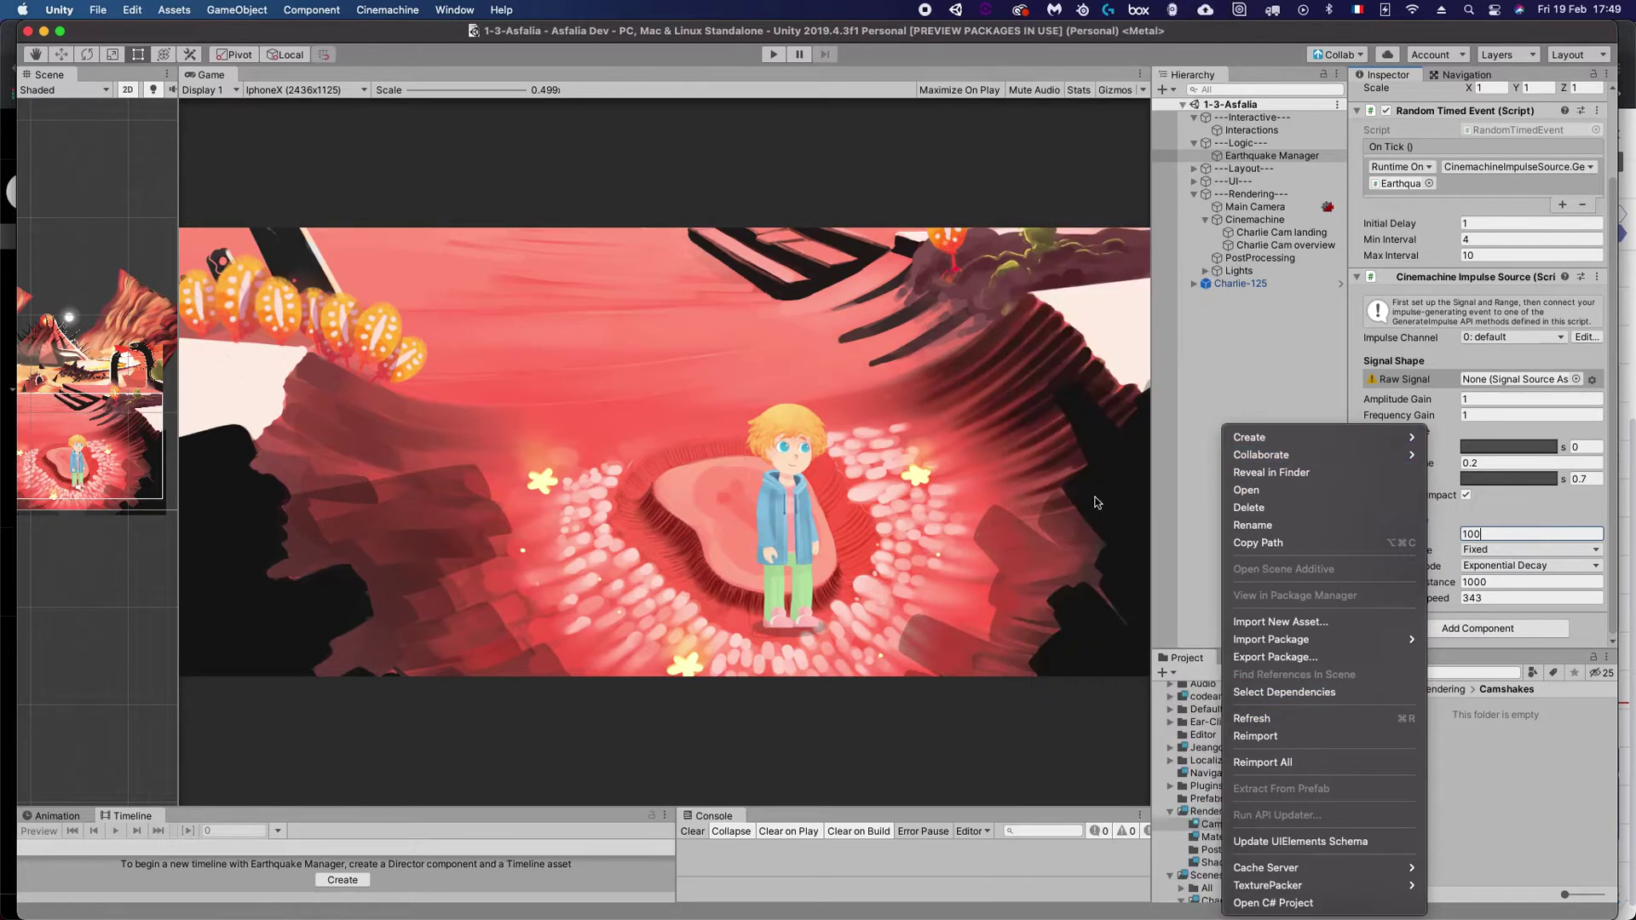
left_click(1530, 804)
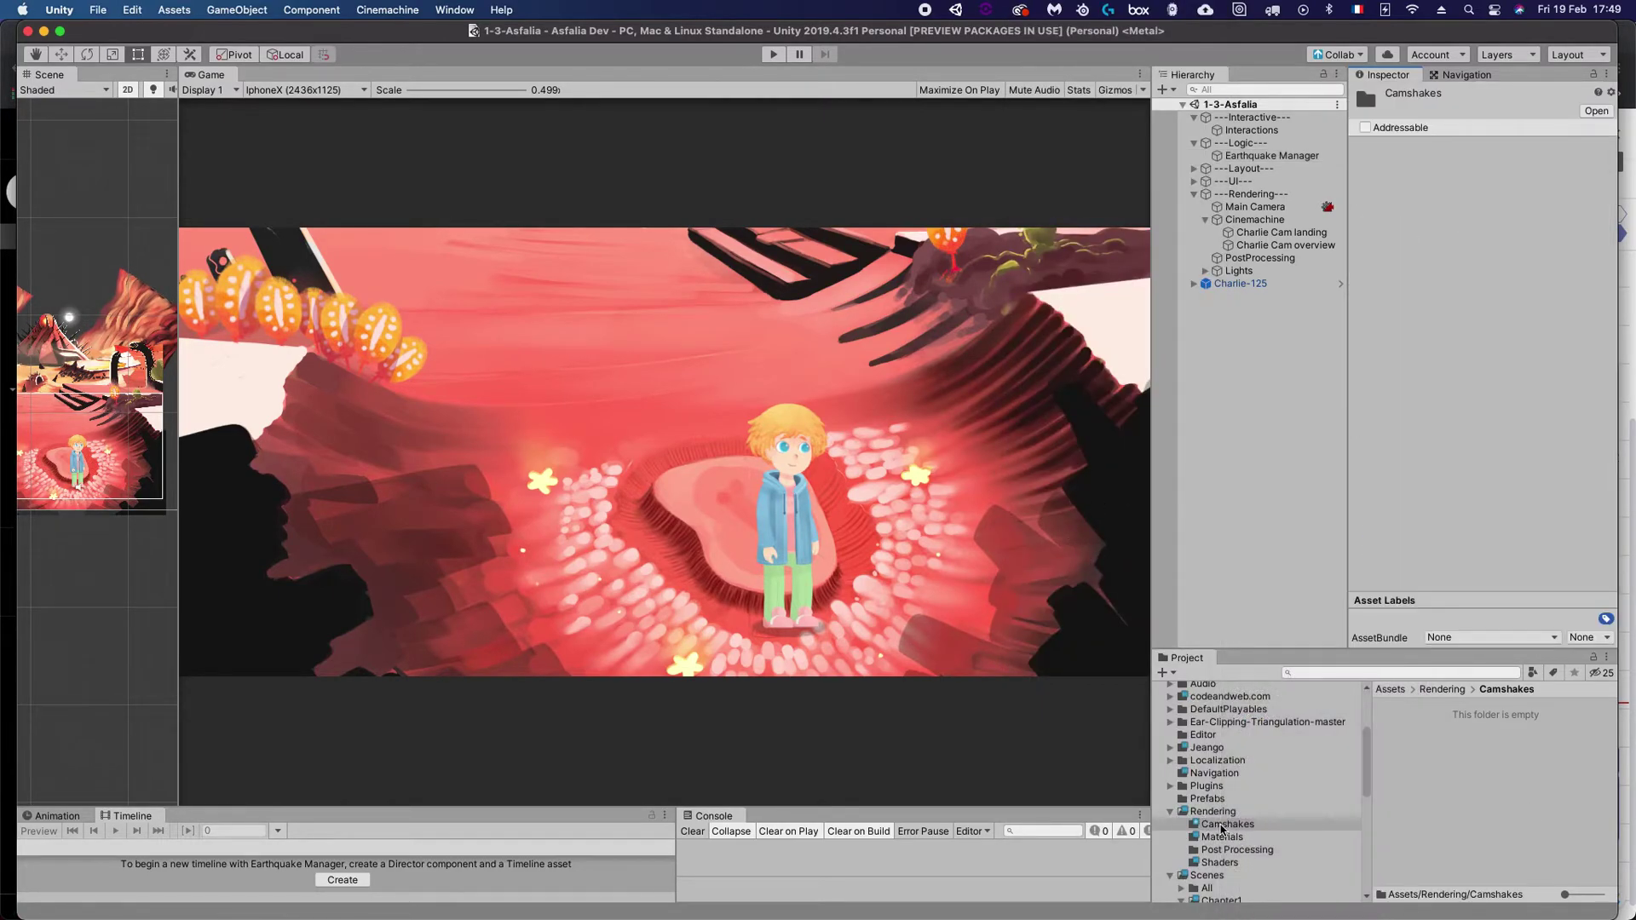
left_click(1429, 804)
right_click(1428, 804)
mouse_move(1502, 434)
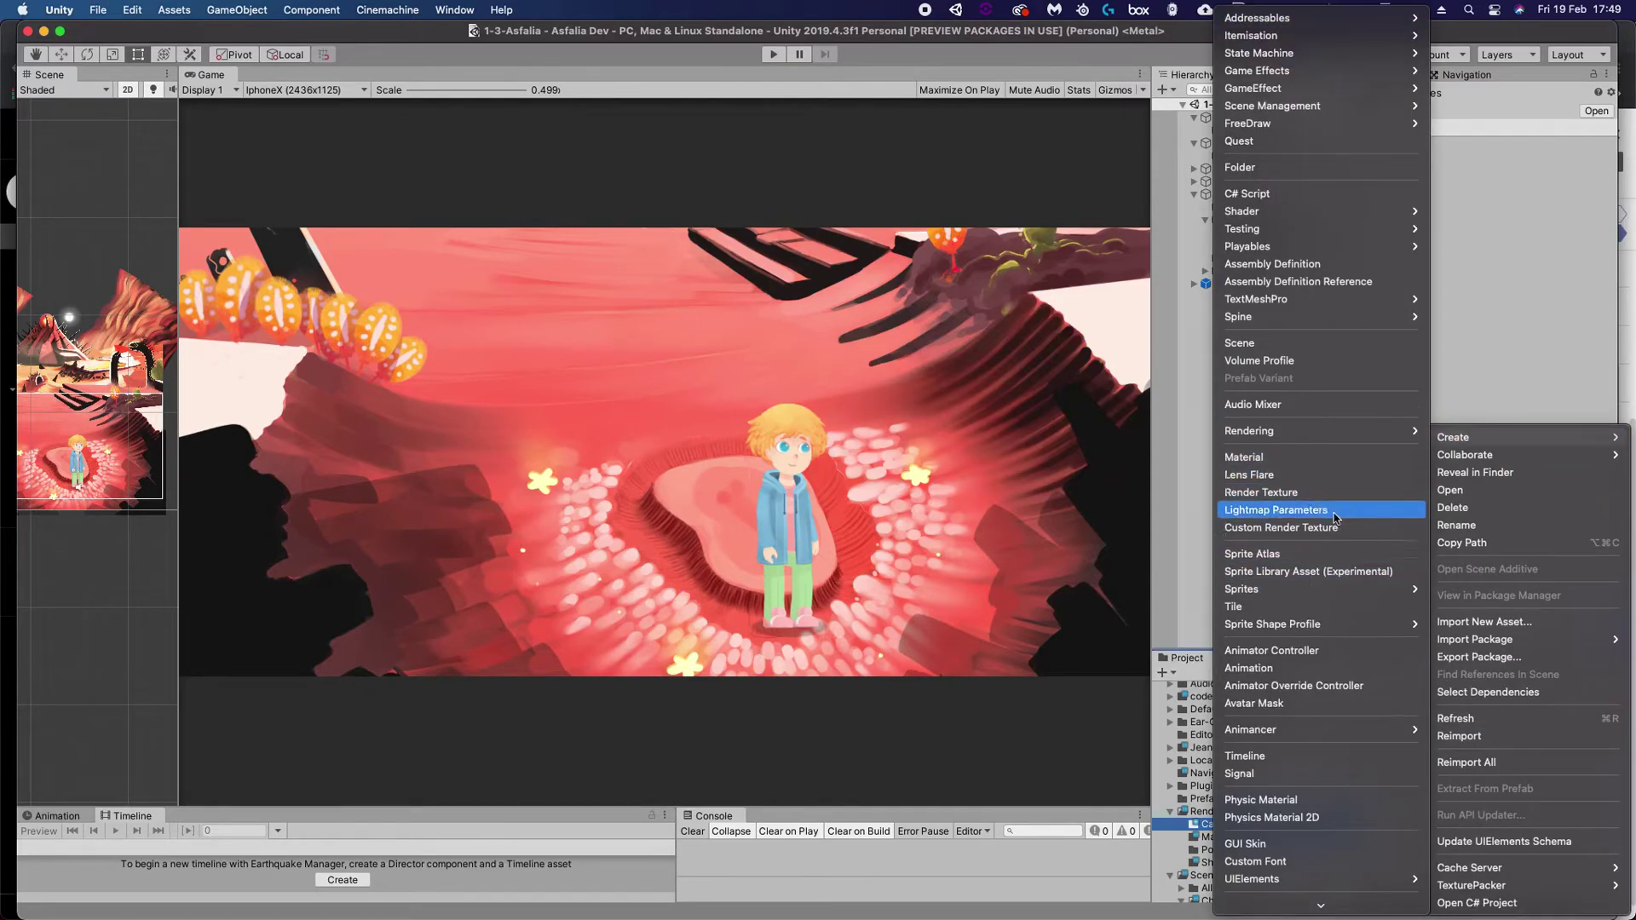
scroll(1332, 515, "down", 3)
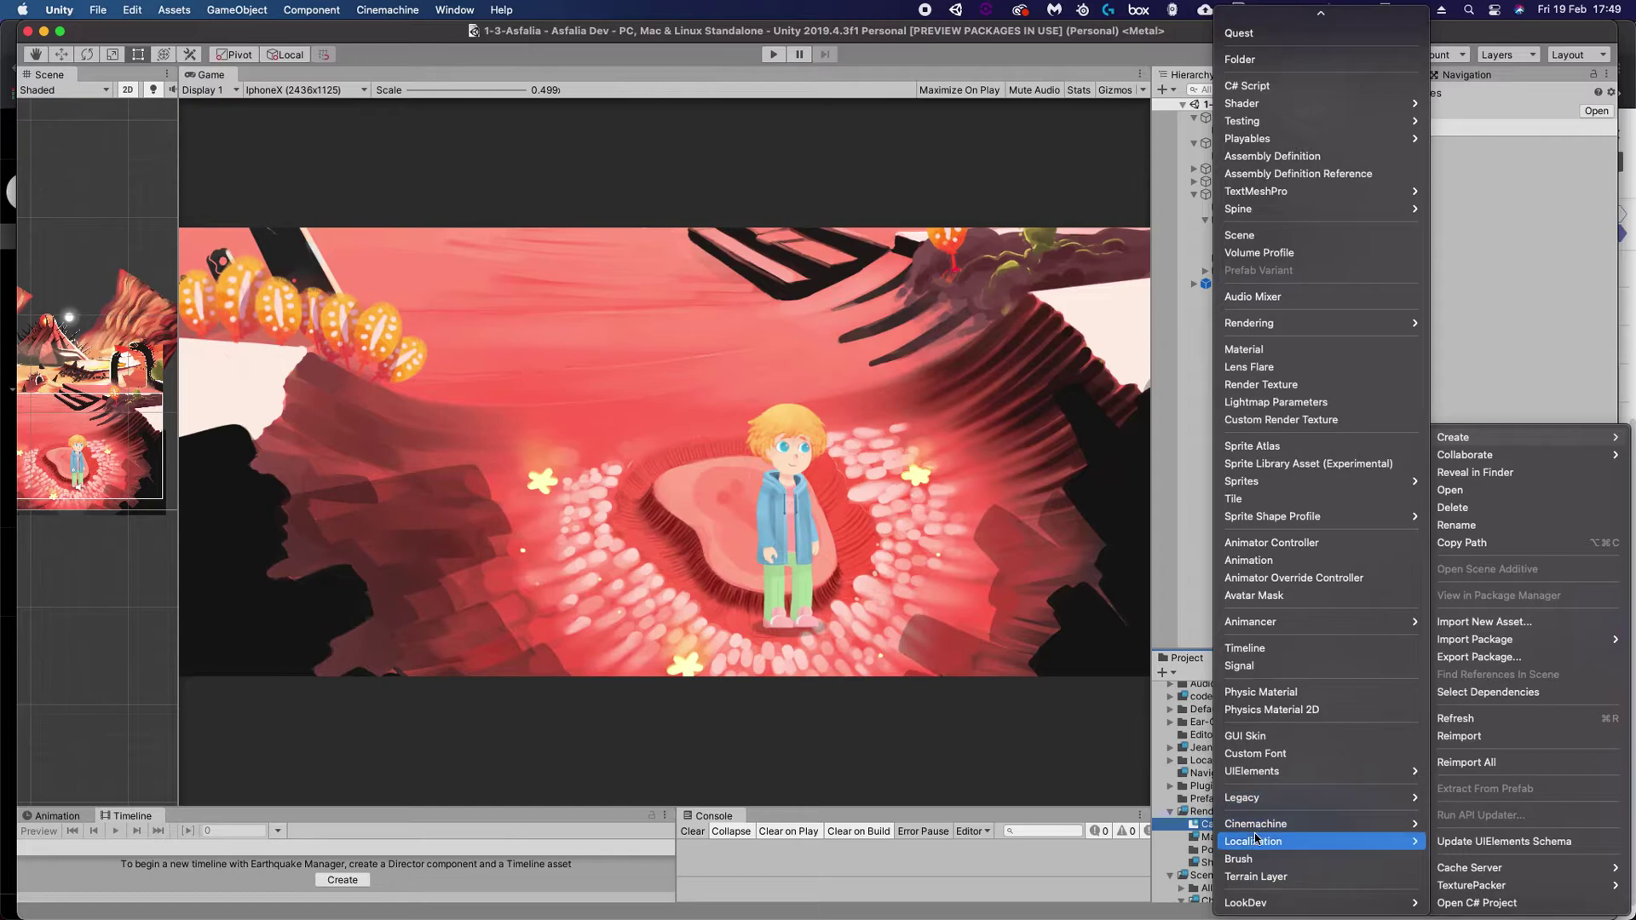
mouse_move(1299, 823)
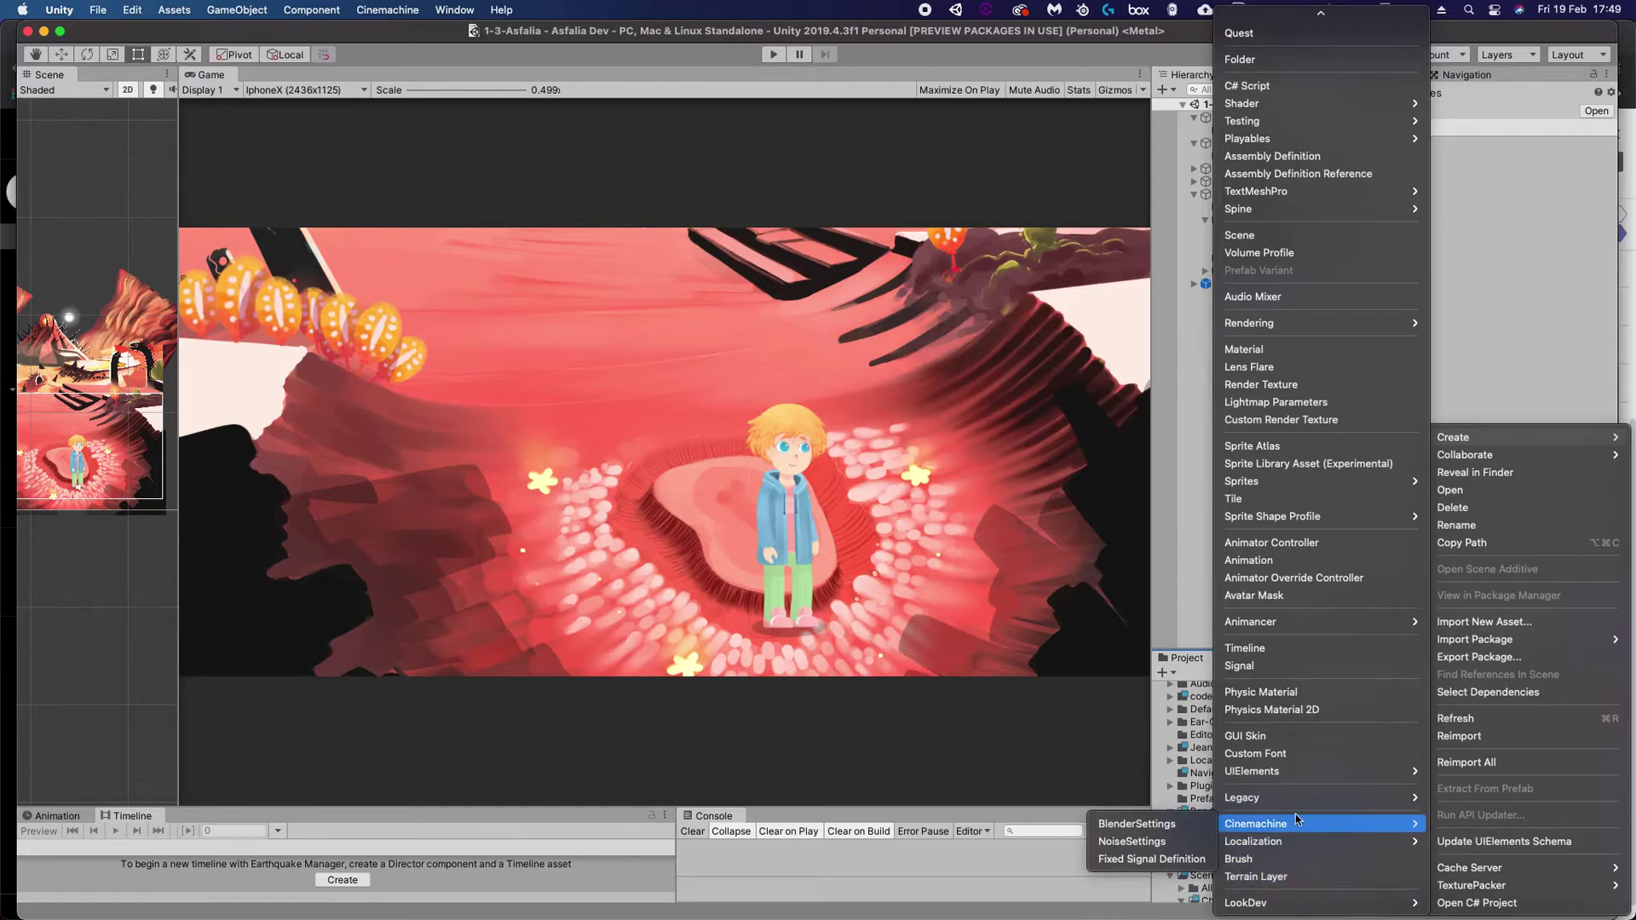
left_click(1123, 844)
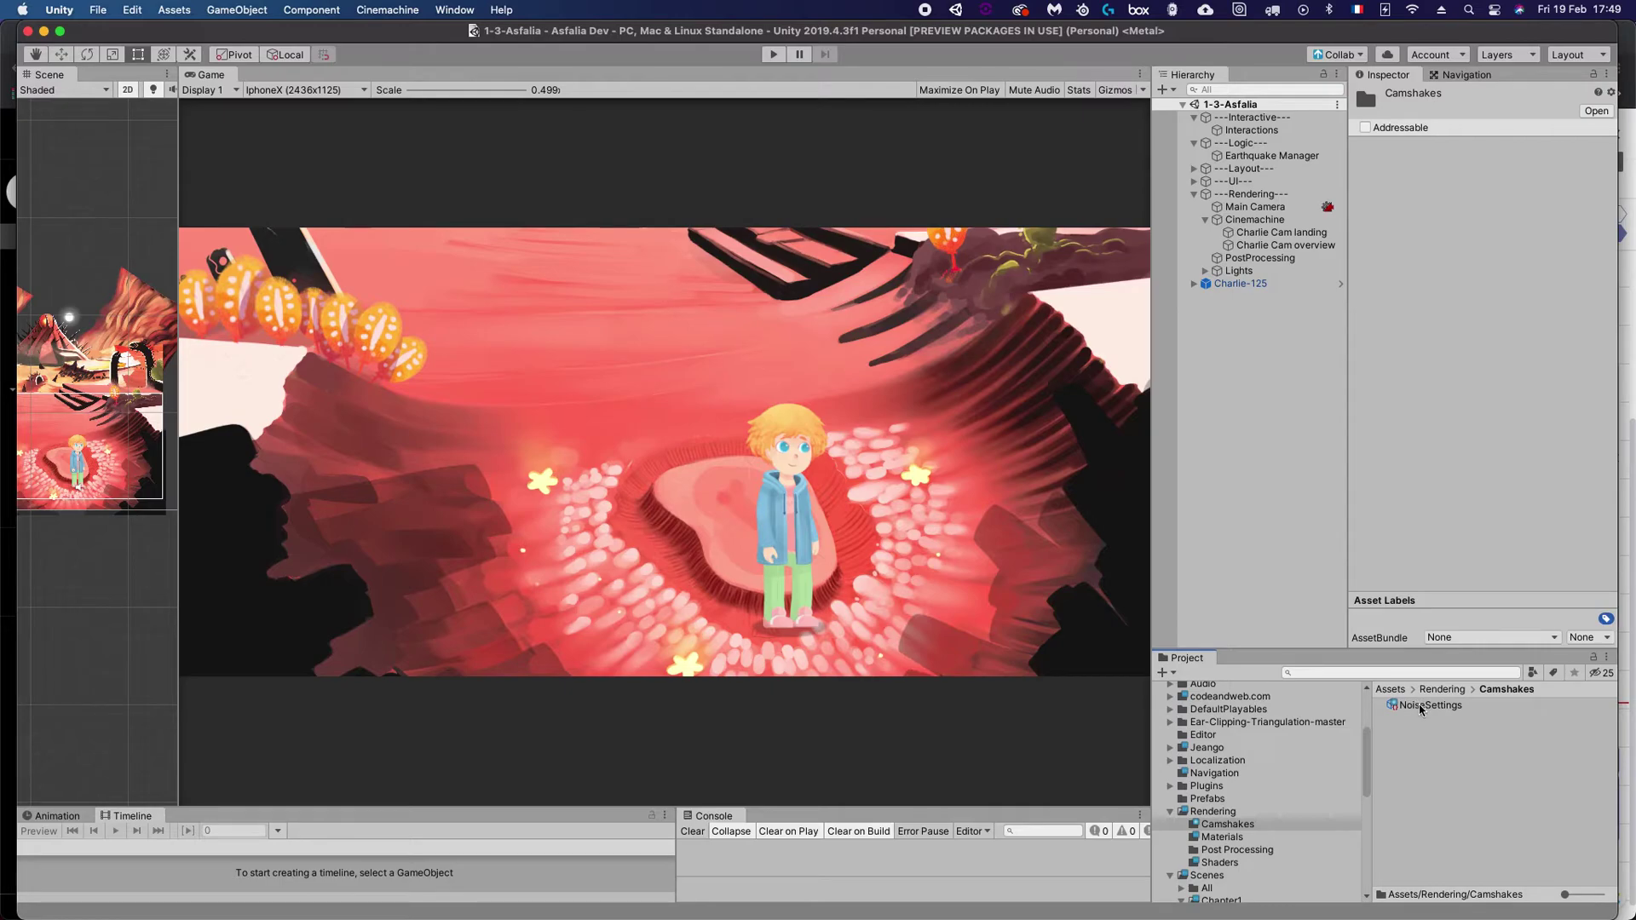
Inspect the NoiseSettings asset's Position X and Y channels, then open Earthquake Manager's Raw Signal picker.
left_click(1420, 706)
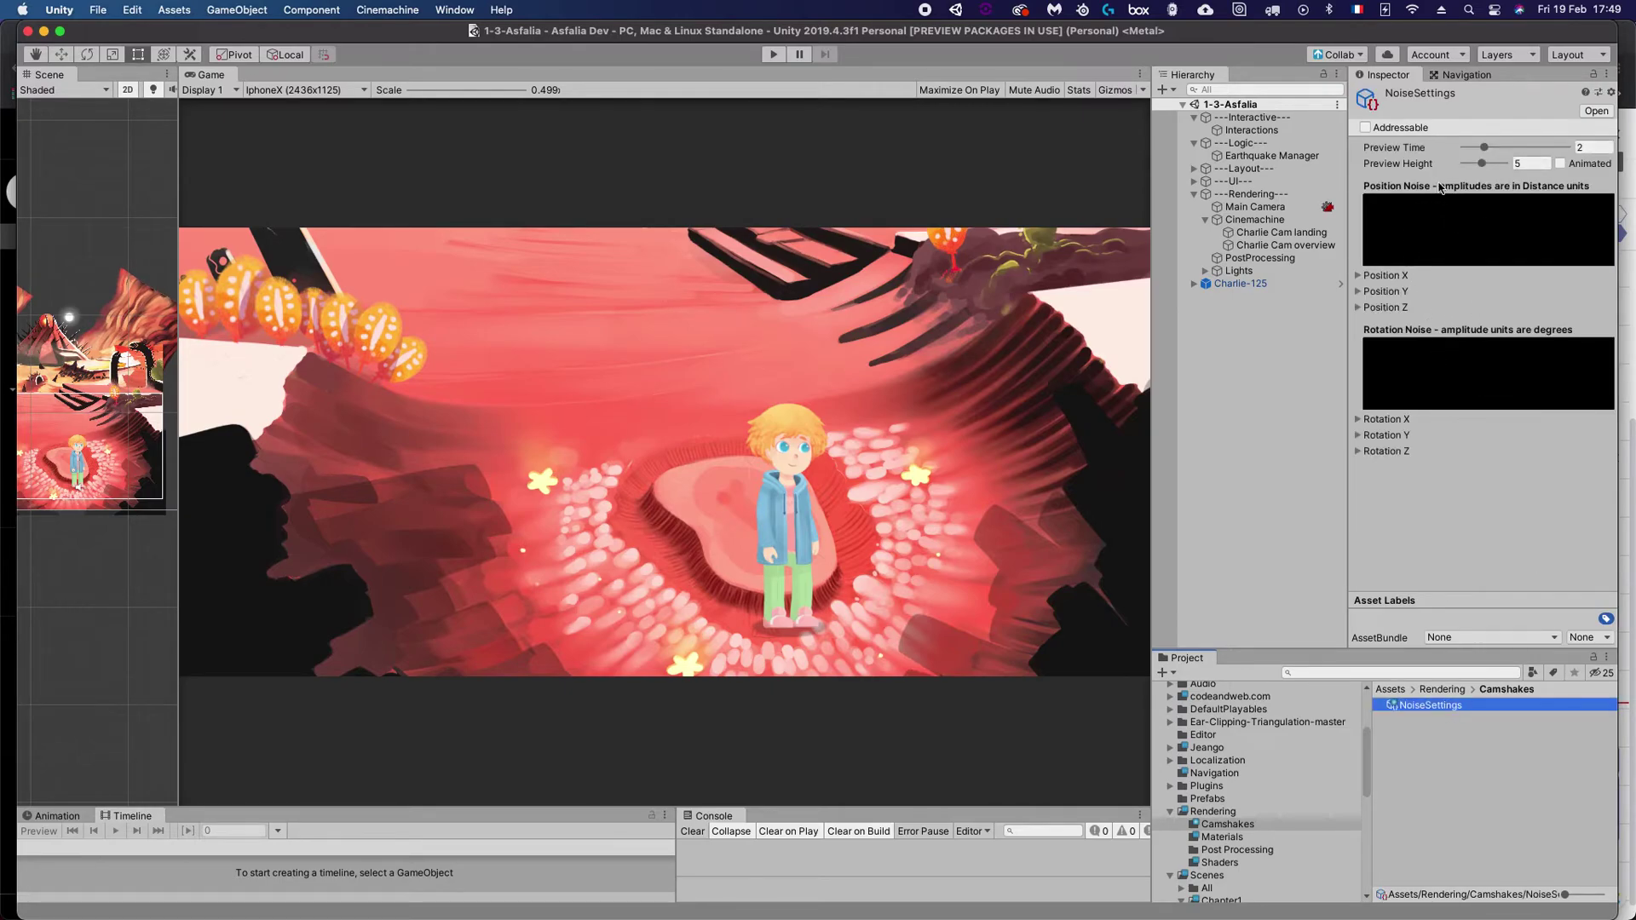
left_click(1358, 292)
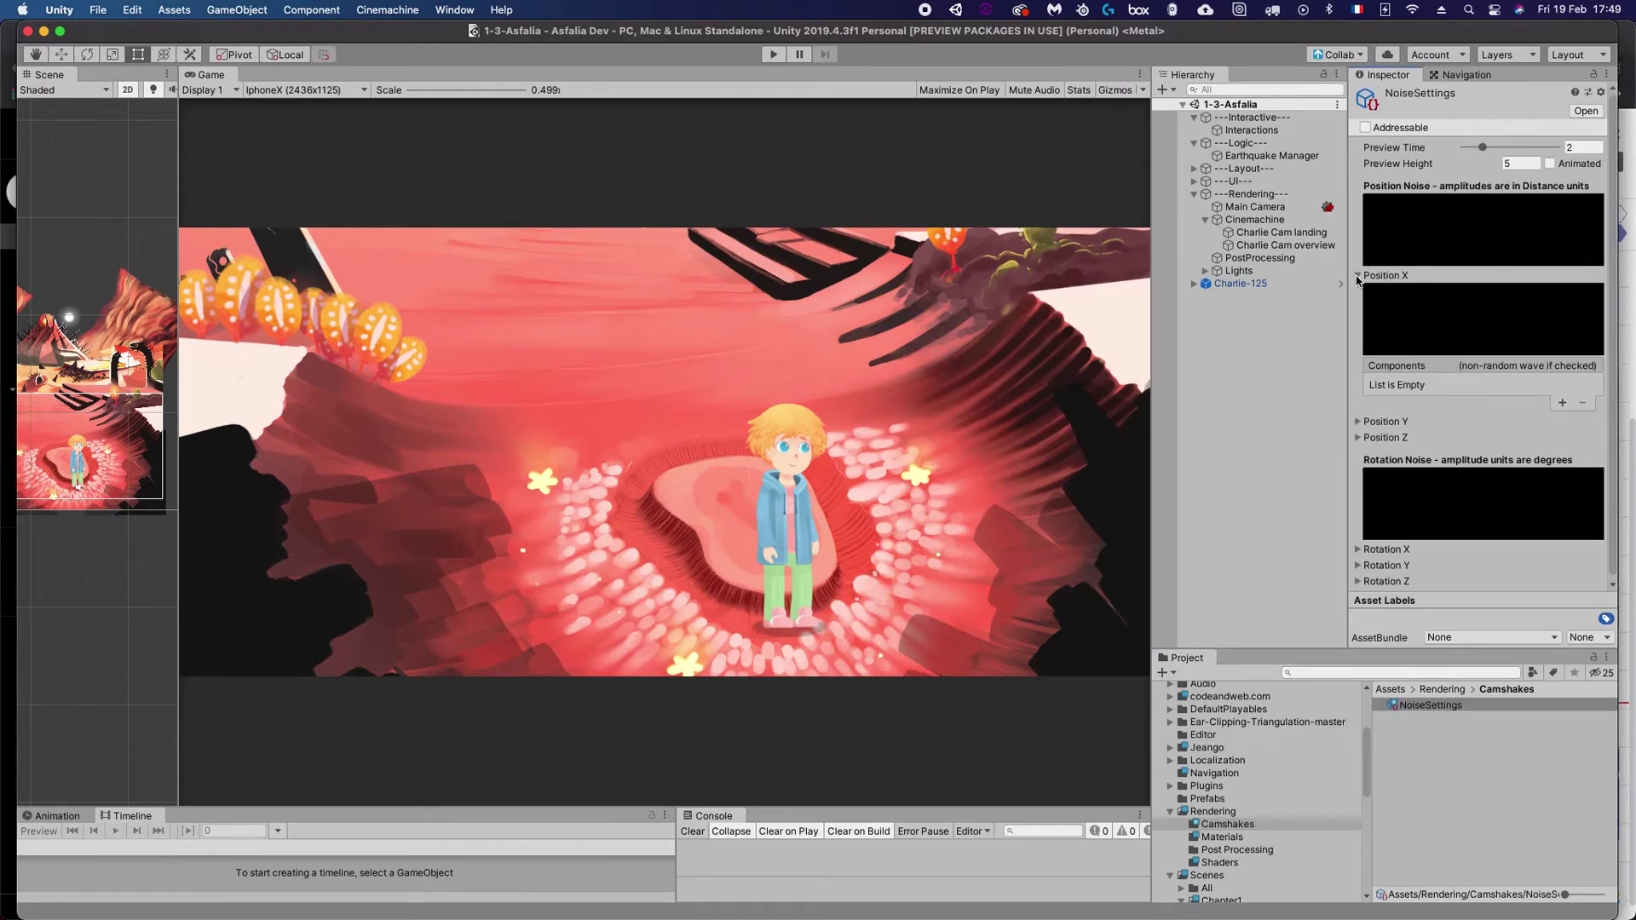
left_click(1358, 292)
left_click(1357, 291)
left_click(1359, 293)
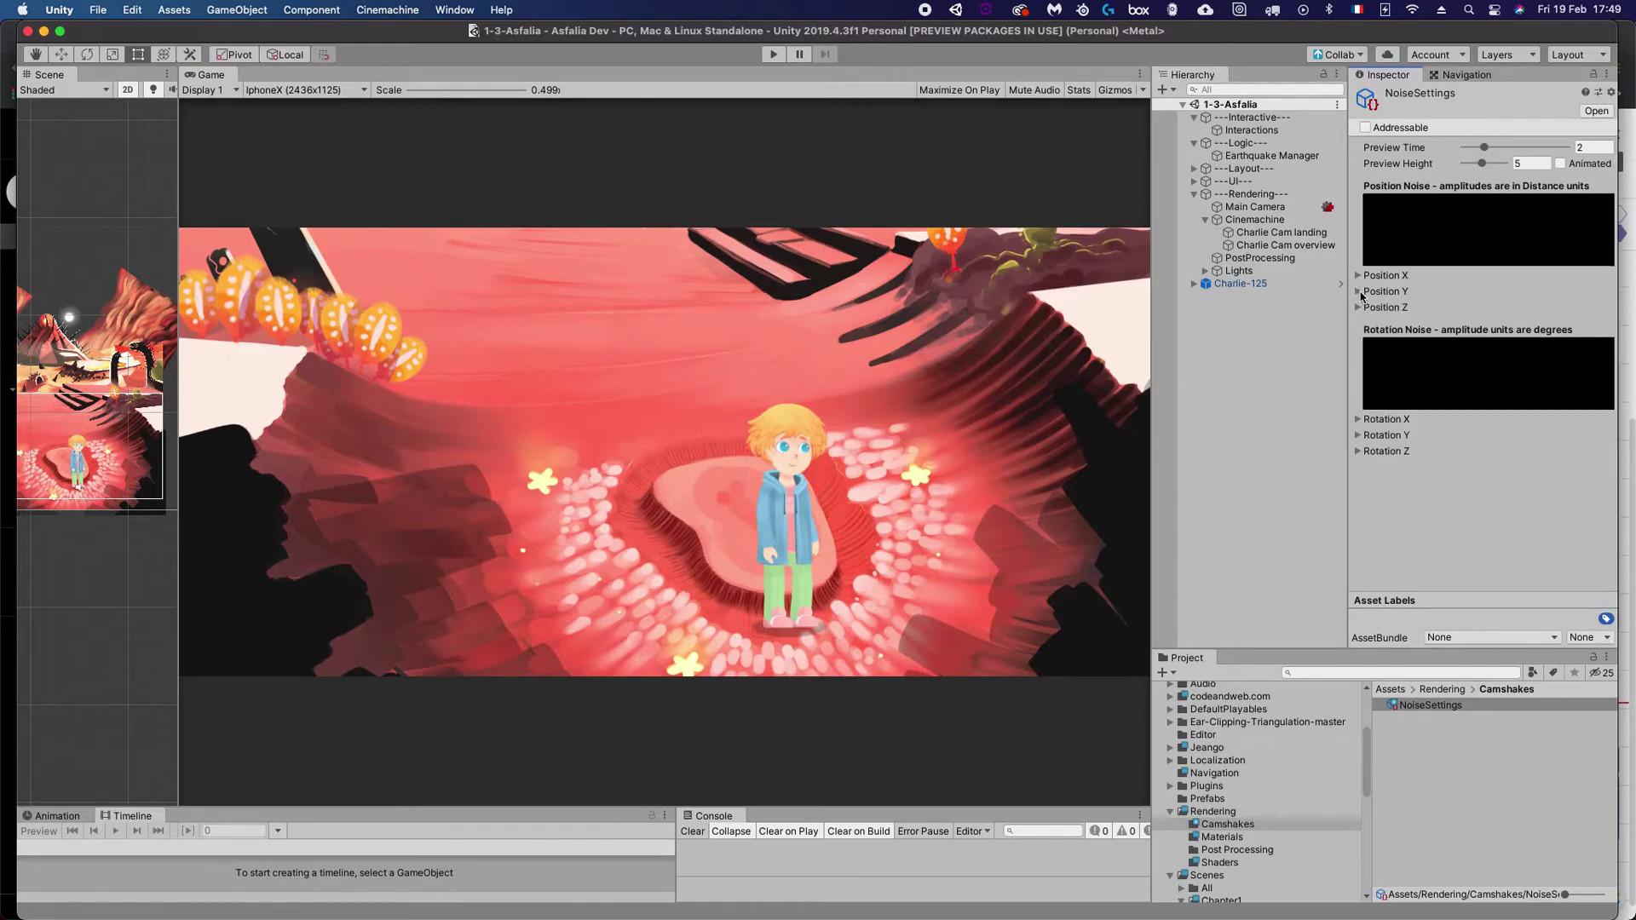
left_click(1358, 291)
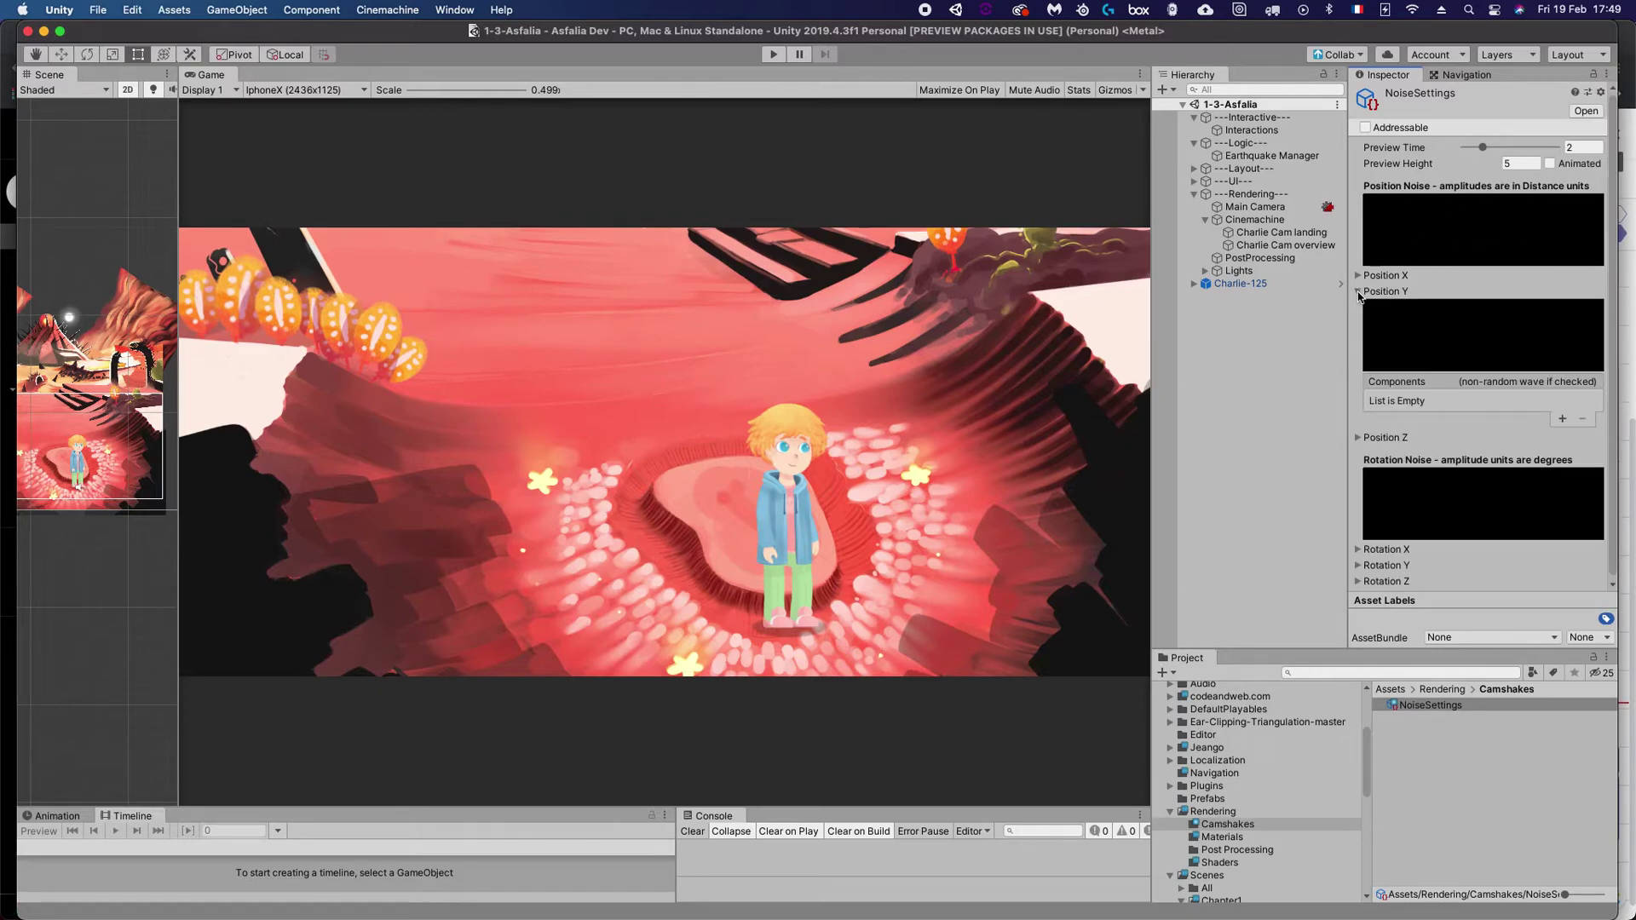
left_click(1360, 275)
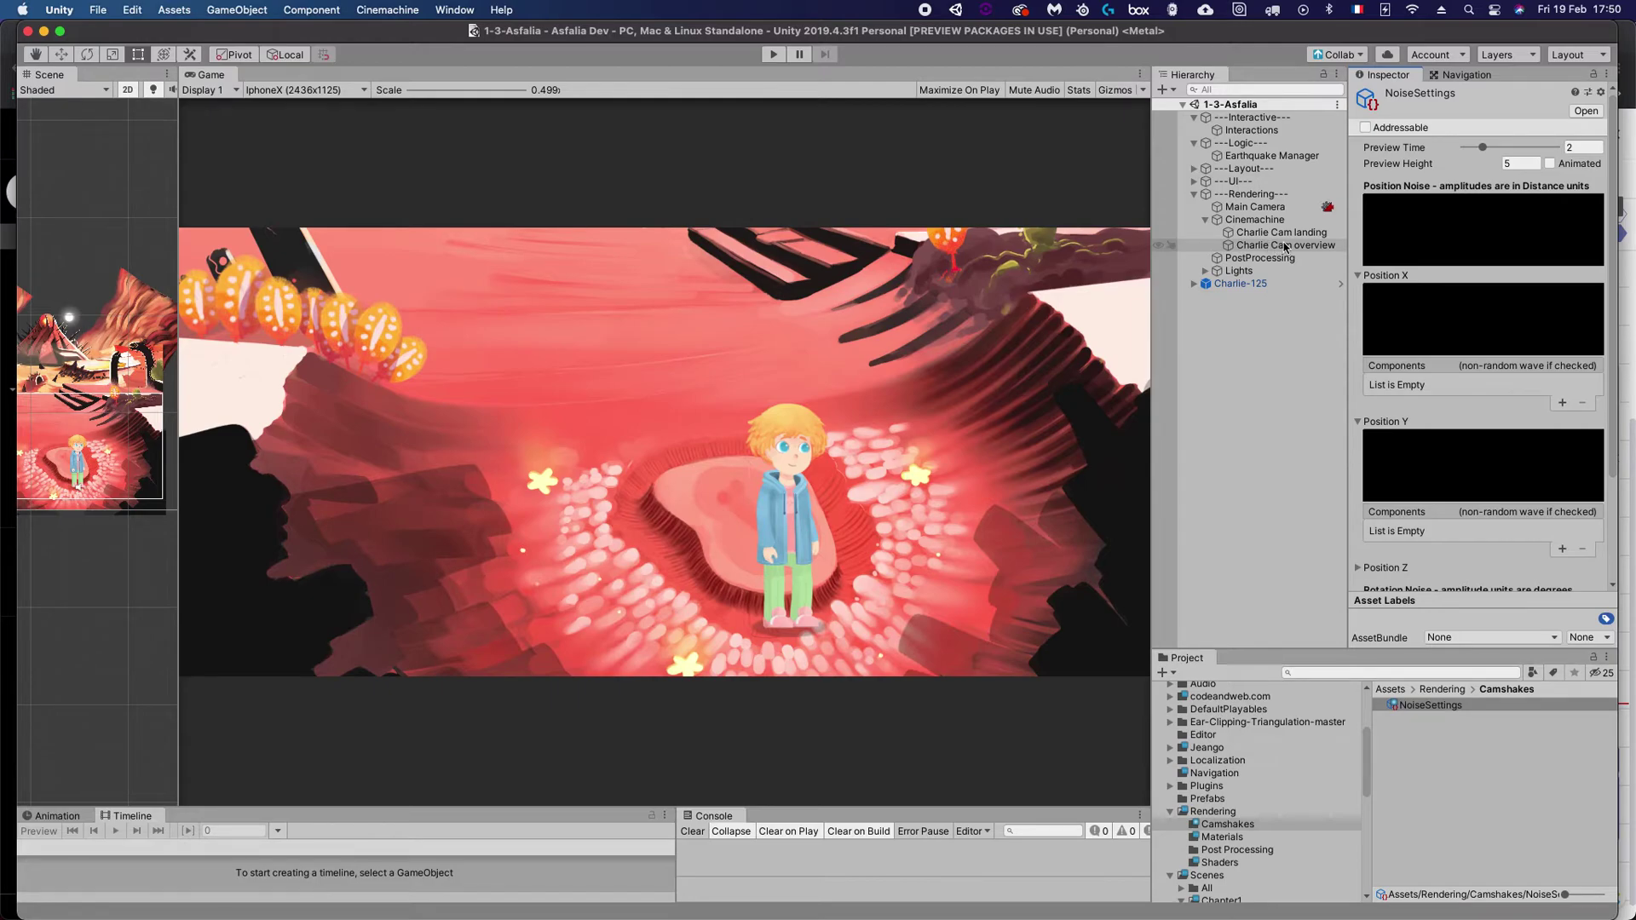
left_click(1256, 157)
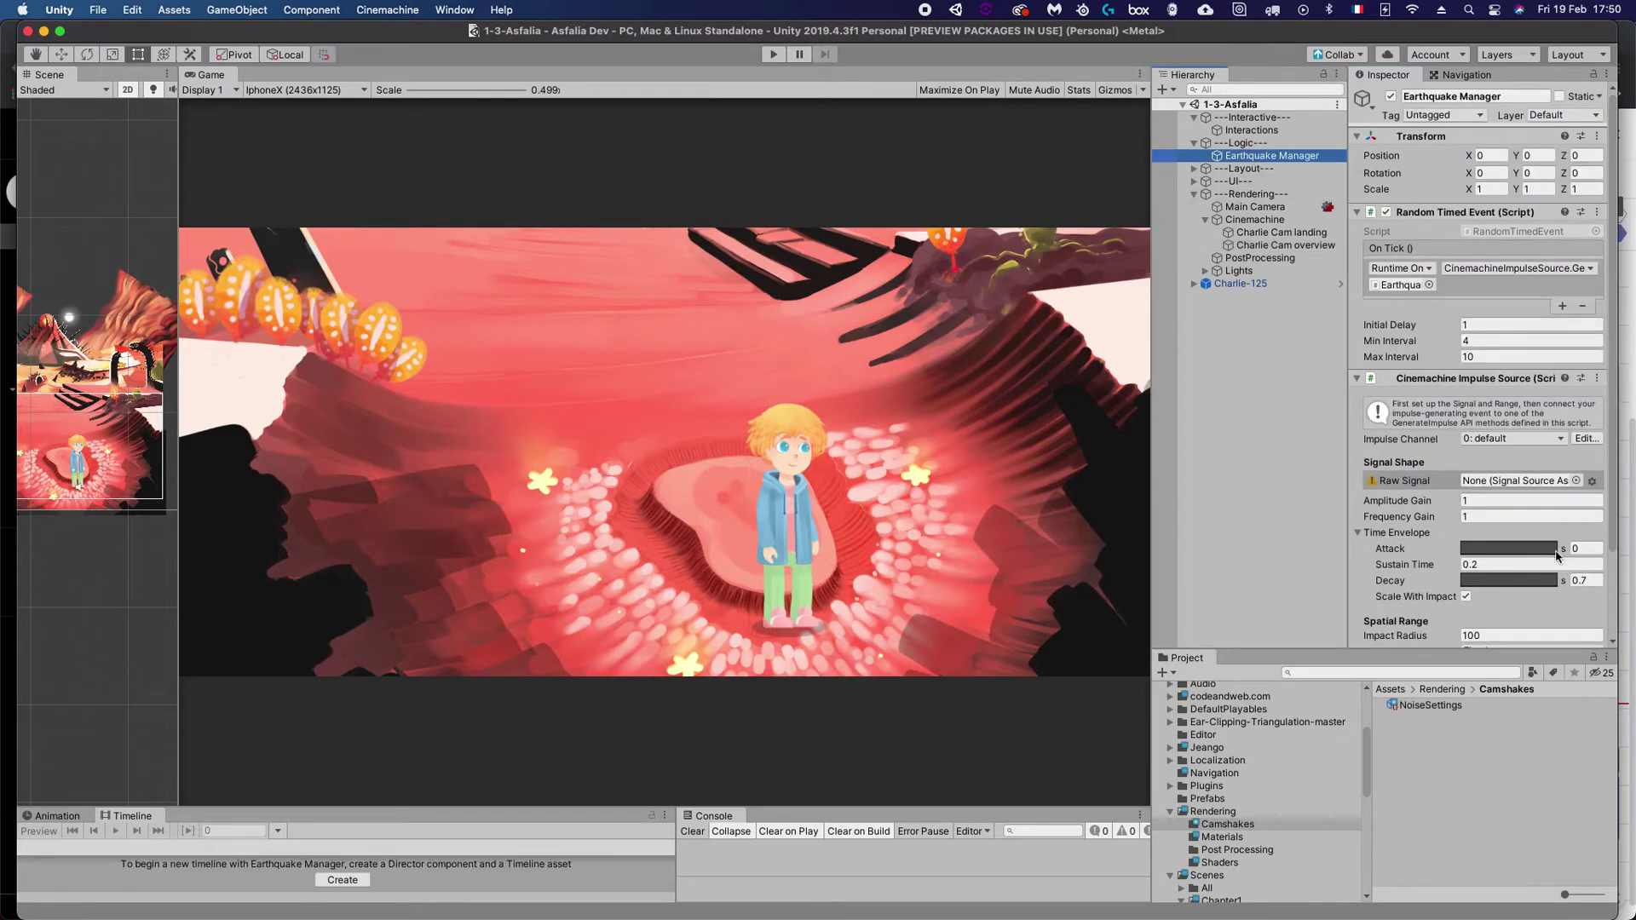
left_click(1576, 480)
left_click(73, 96)
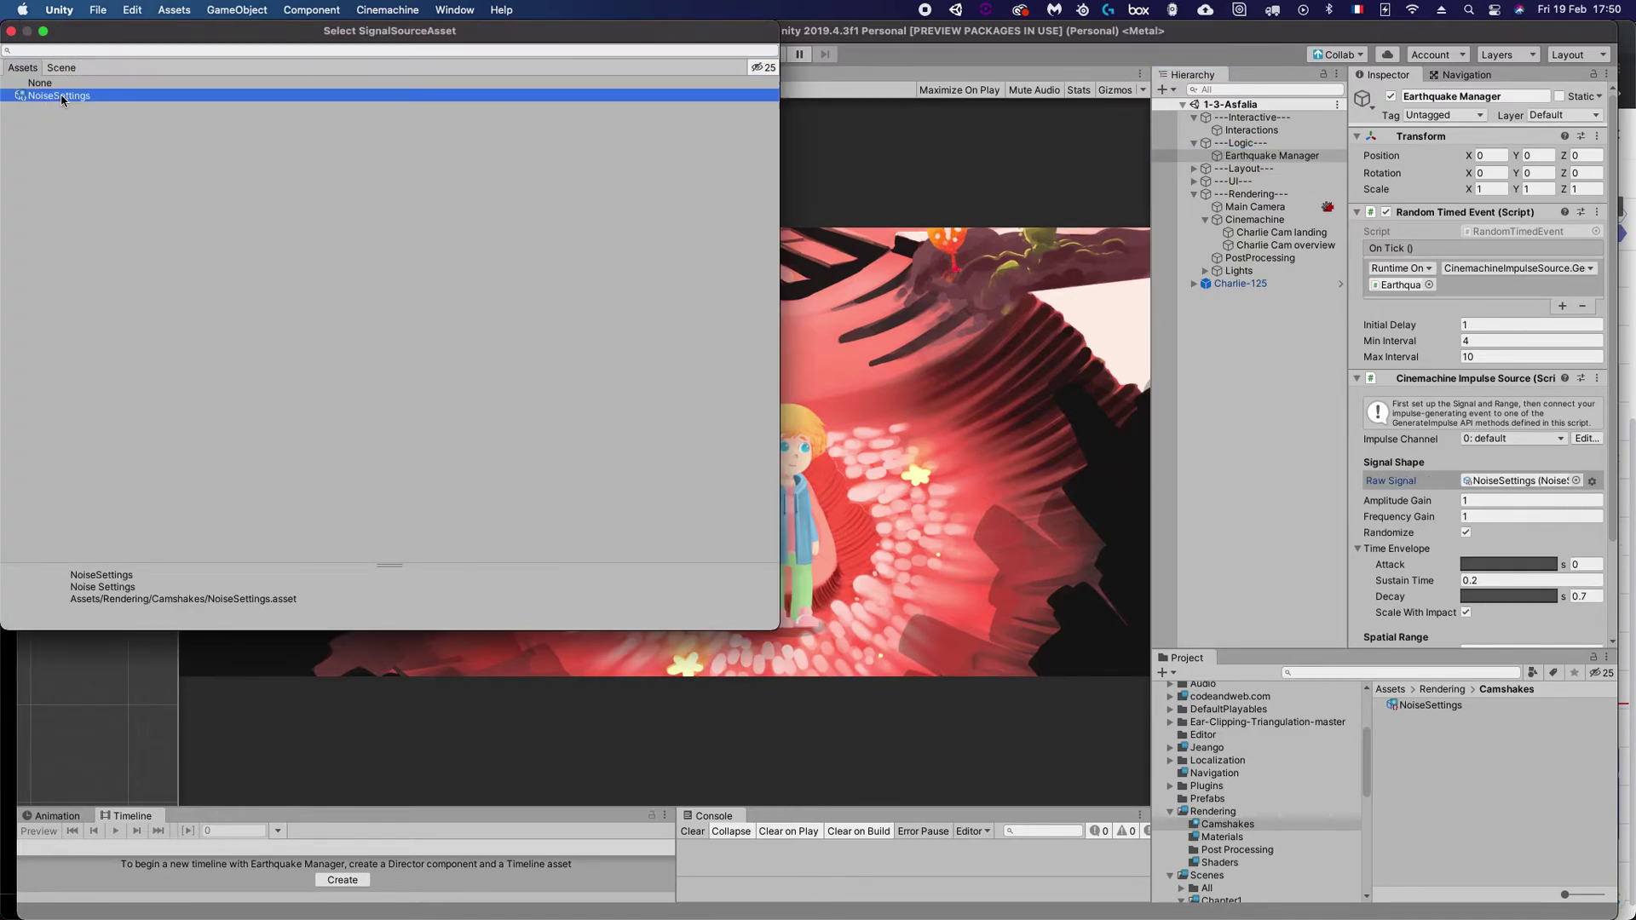
left_click(67, 84)
left_click(60, 96)
left_click(54, 83)
left_click(54, 95)
left_click(53, 84)
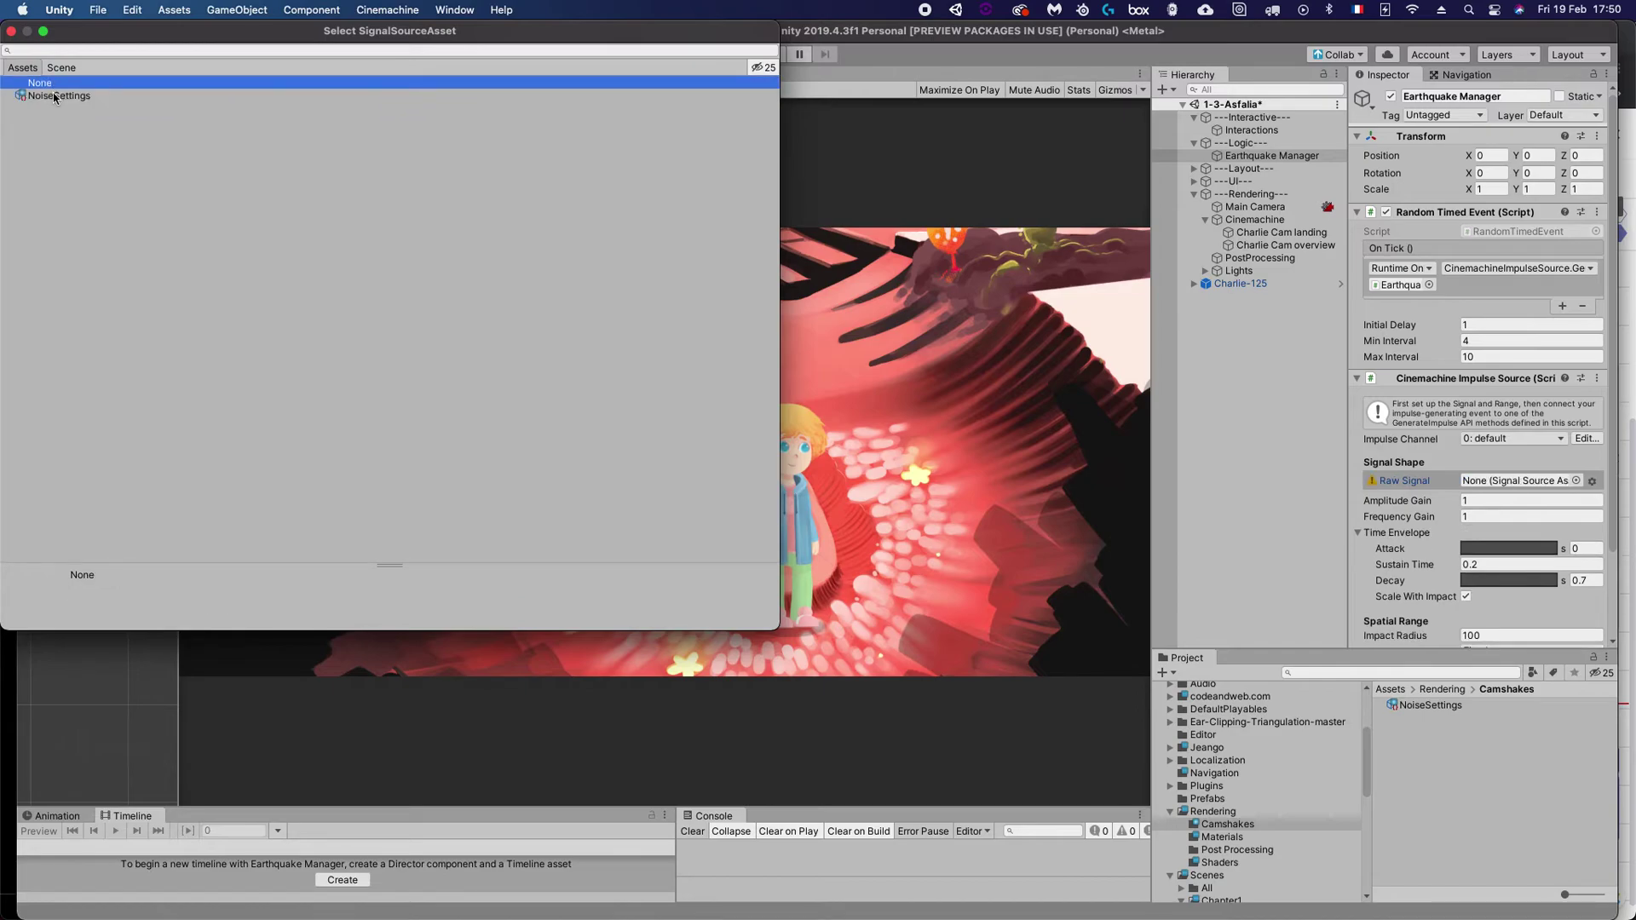
left_click(53, 96)
left_click(53, 84)
left_click(53, 95)
left_click(53, 83)
left_click(53, 94)
left_click(53, 83)
left_click(52, 96)
left_click(53, 84)
left_click(11, 31)
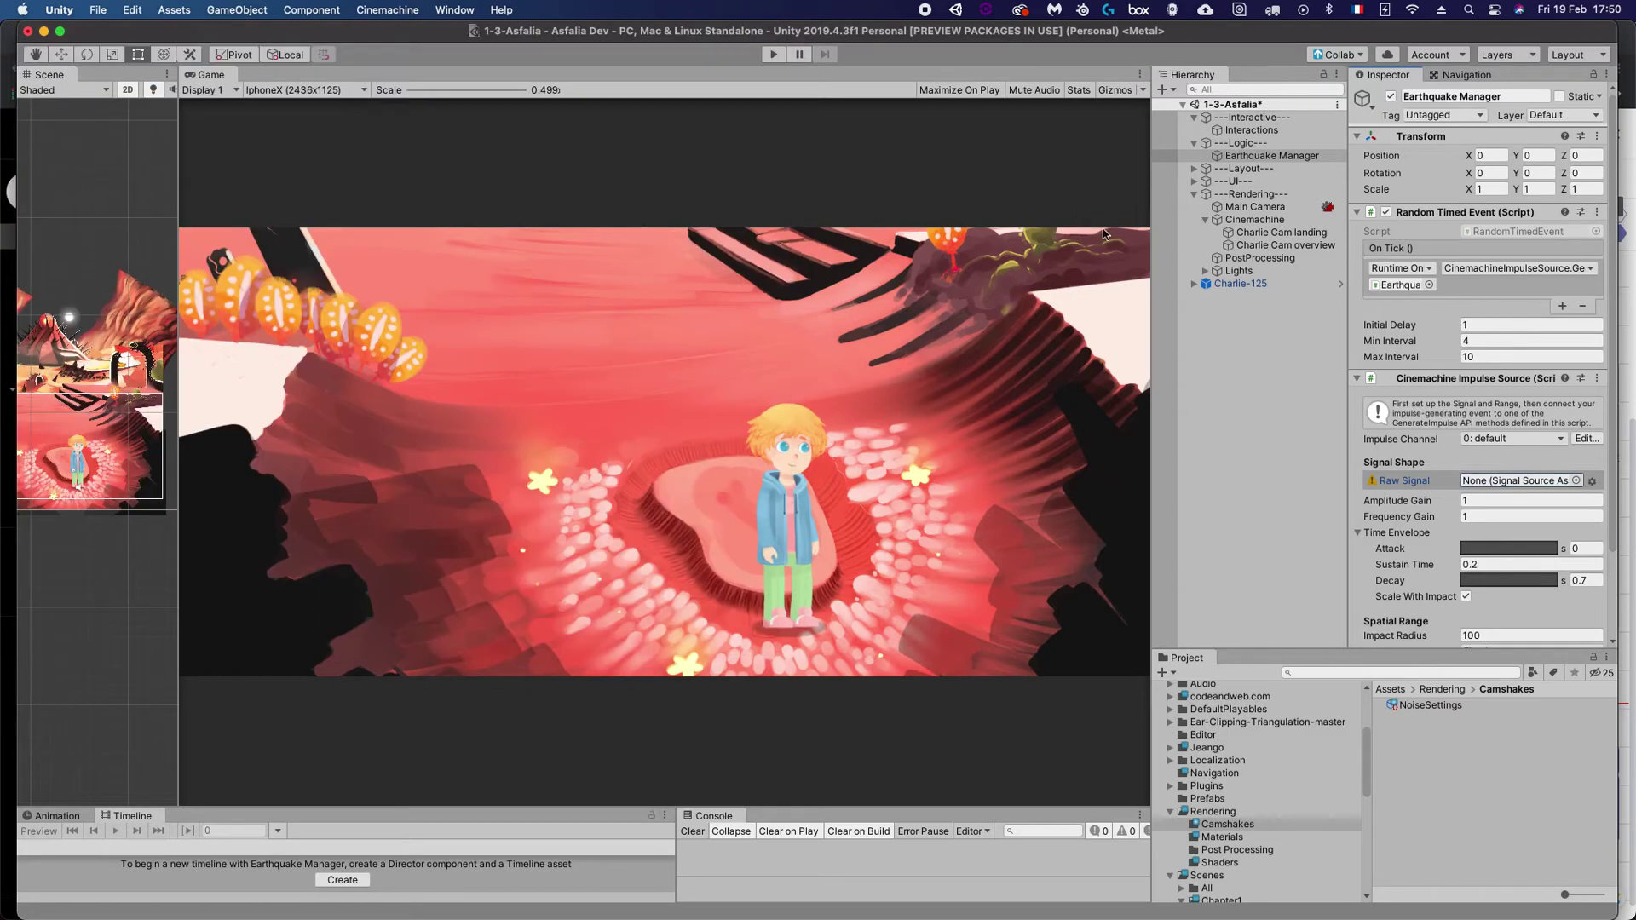
left_click(1277, 247)
Clone Charlie Cam overview's 6D Shake noise profile from its gear menu.
scroll(1522, 494, "down", 6)
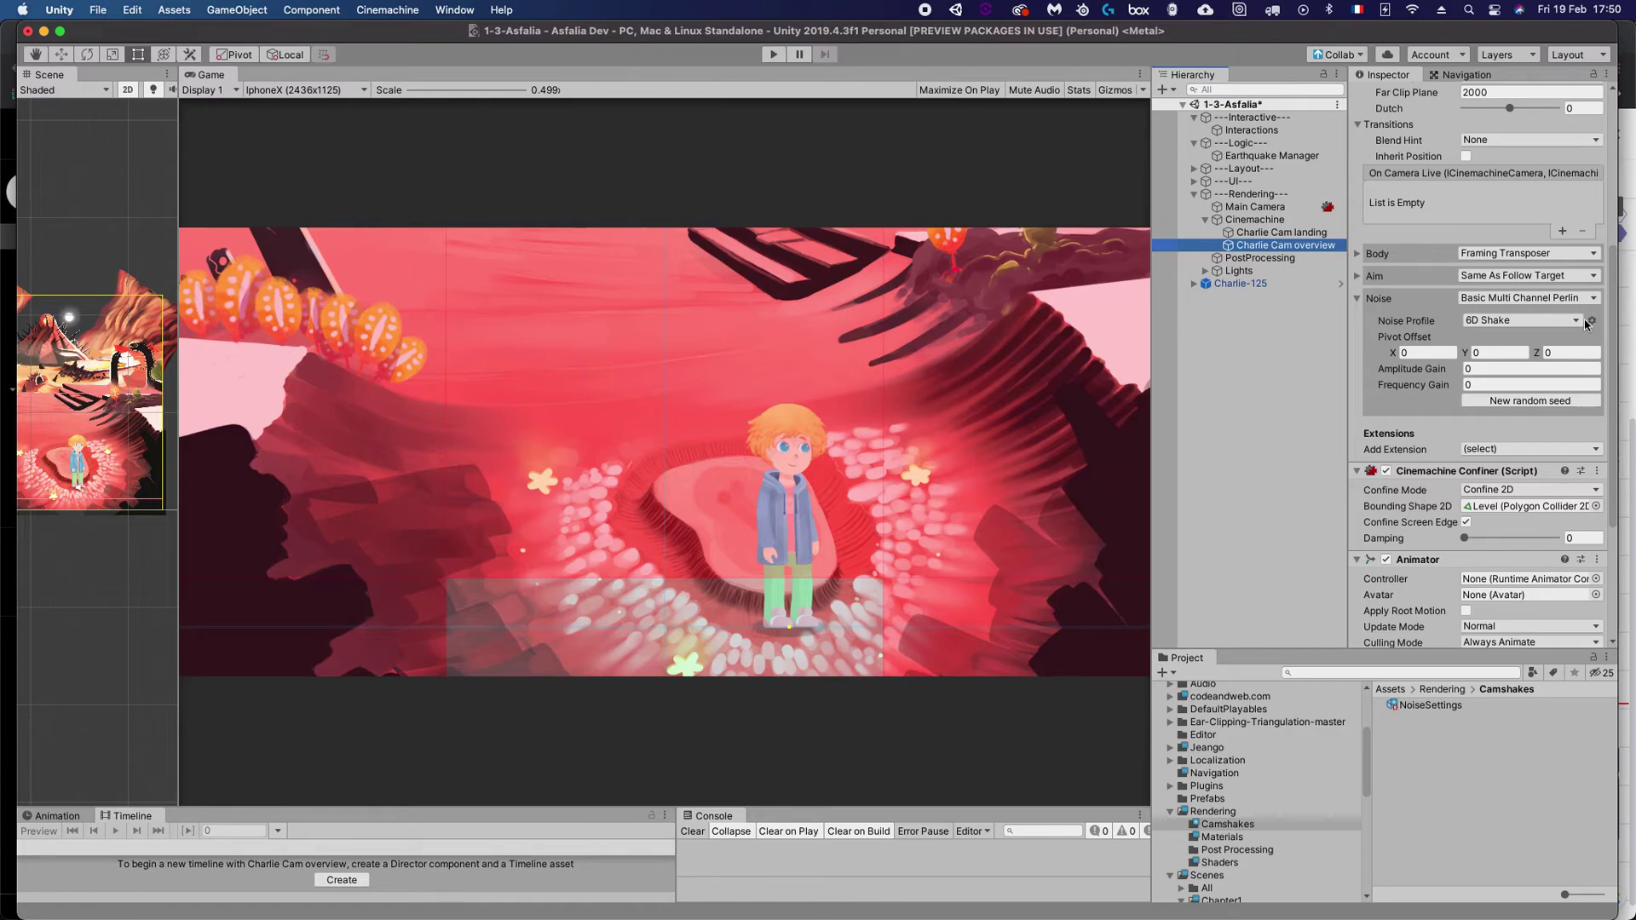
left_click(1593, 321)
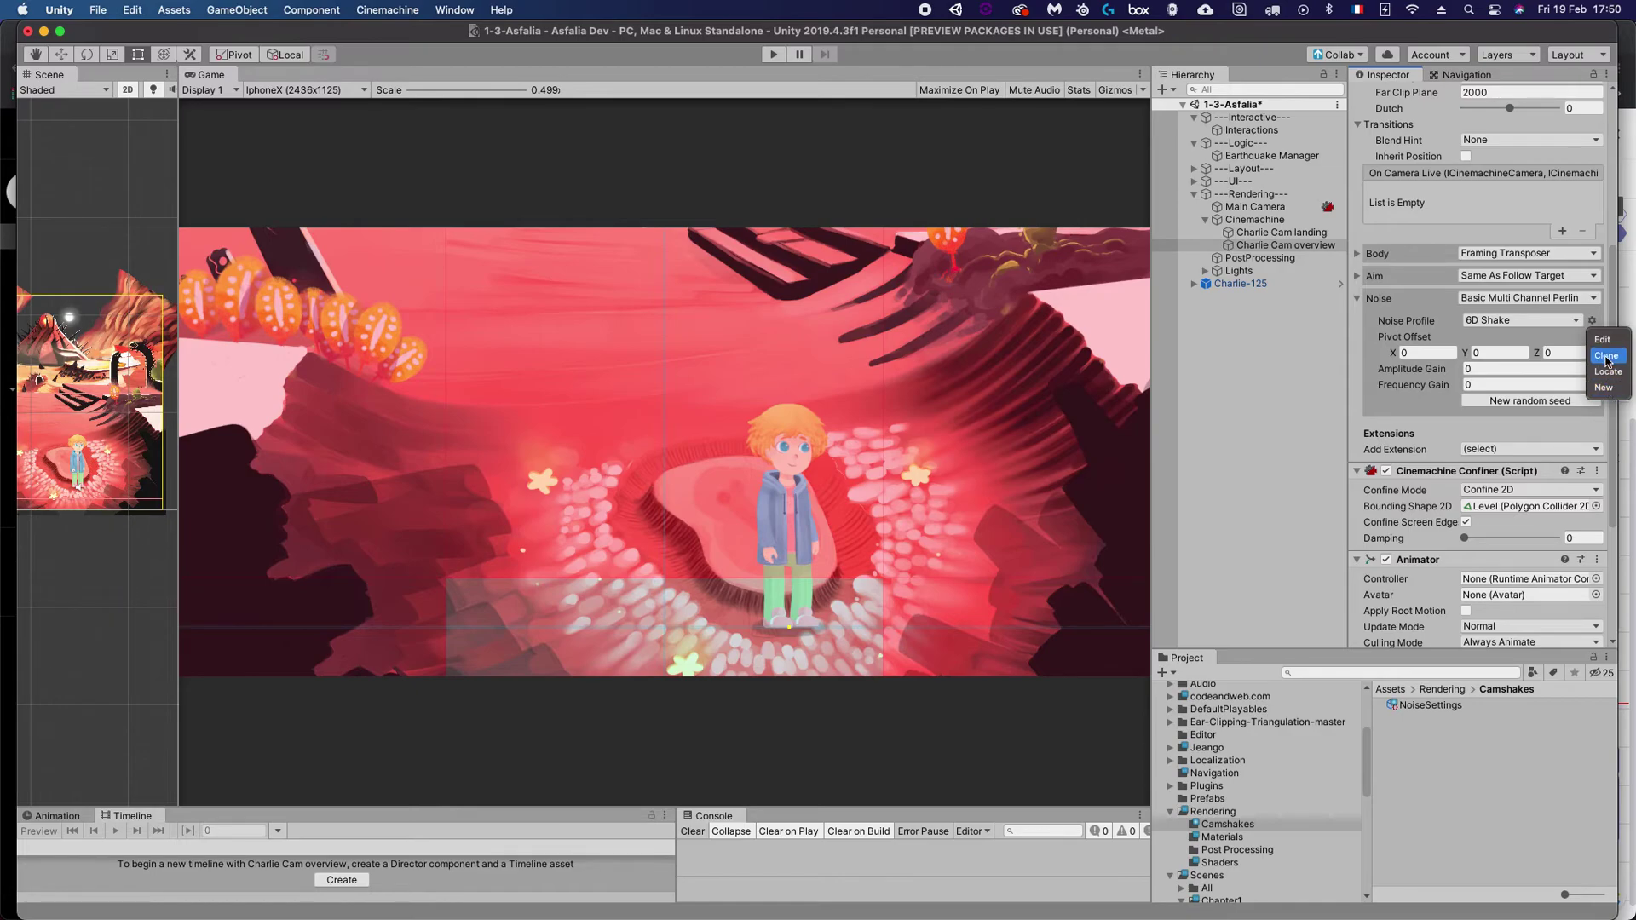
left_click(1606, 356)
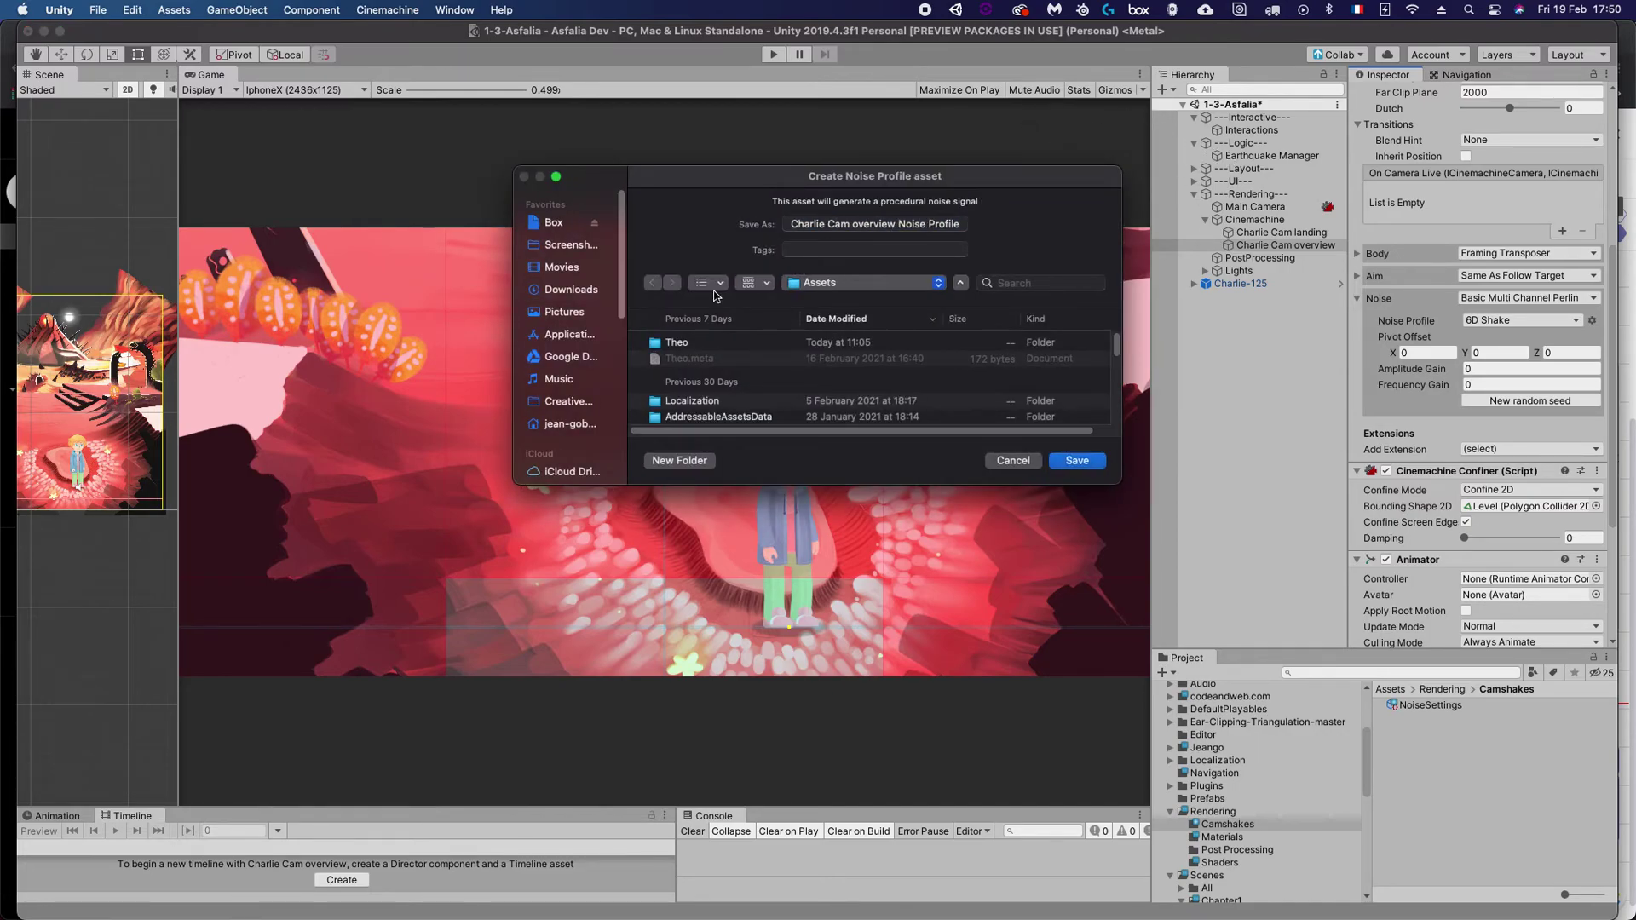
Choose Assets > Rendering > Camshakes as the save location for the cloned noise profile.
left_click(895, 288)
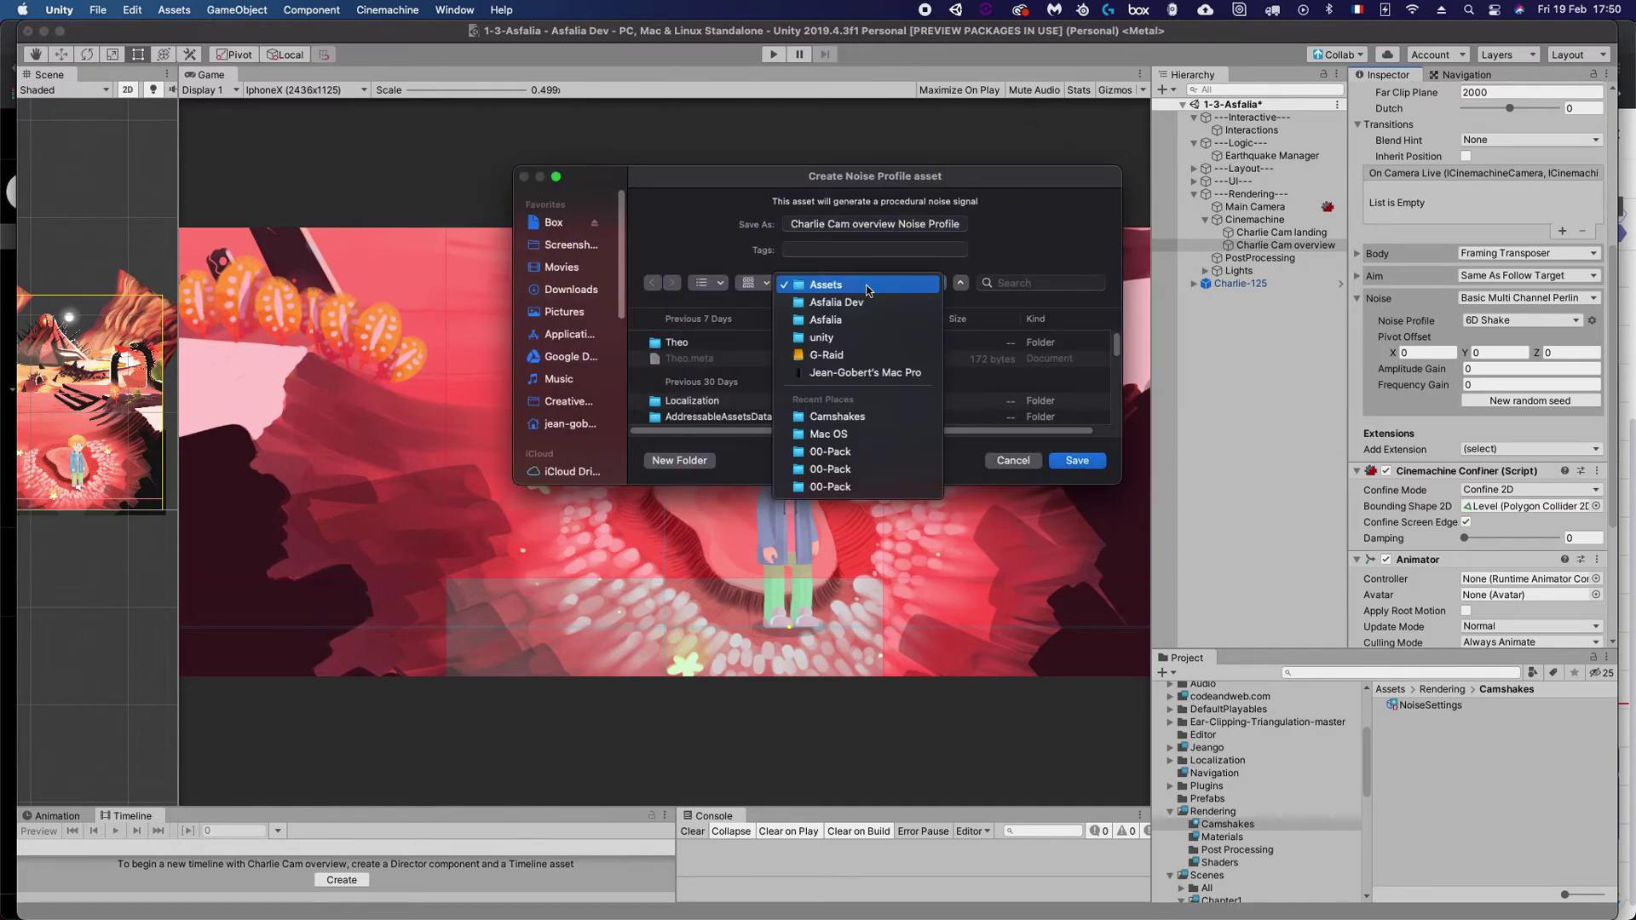
left_click(869, 289)
scroll(737, 340, "down", 1)
scroll(737, 340, "down", 4)
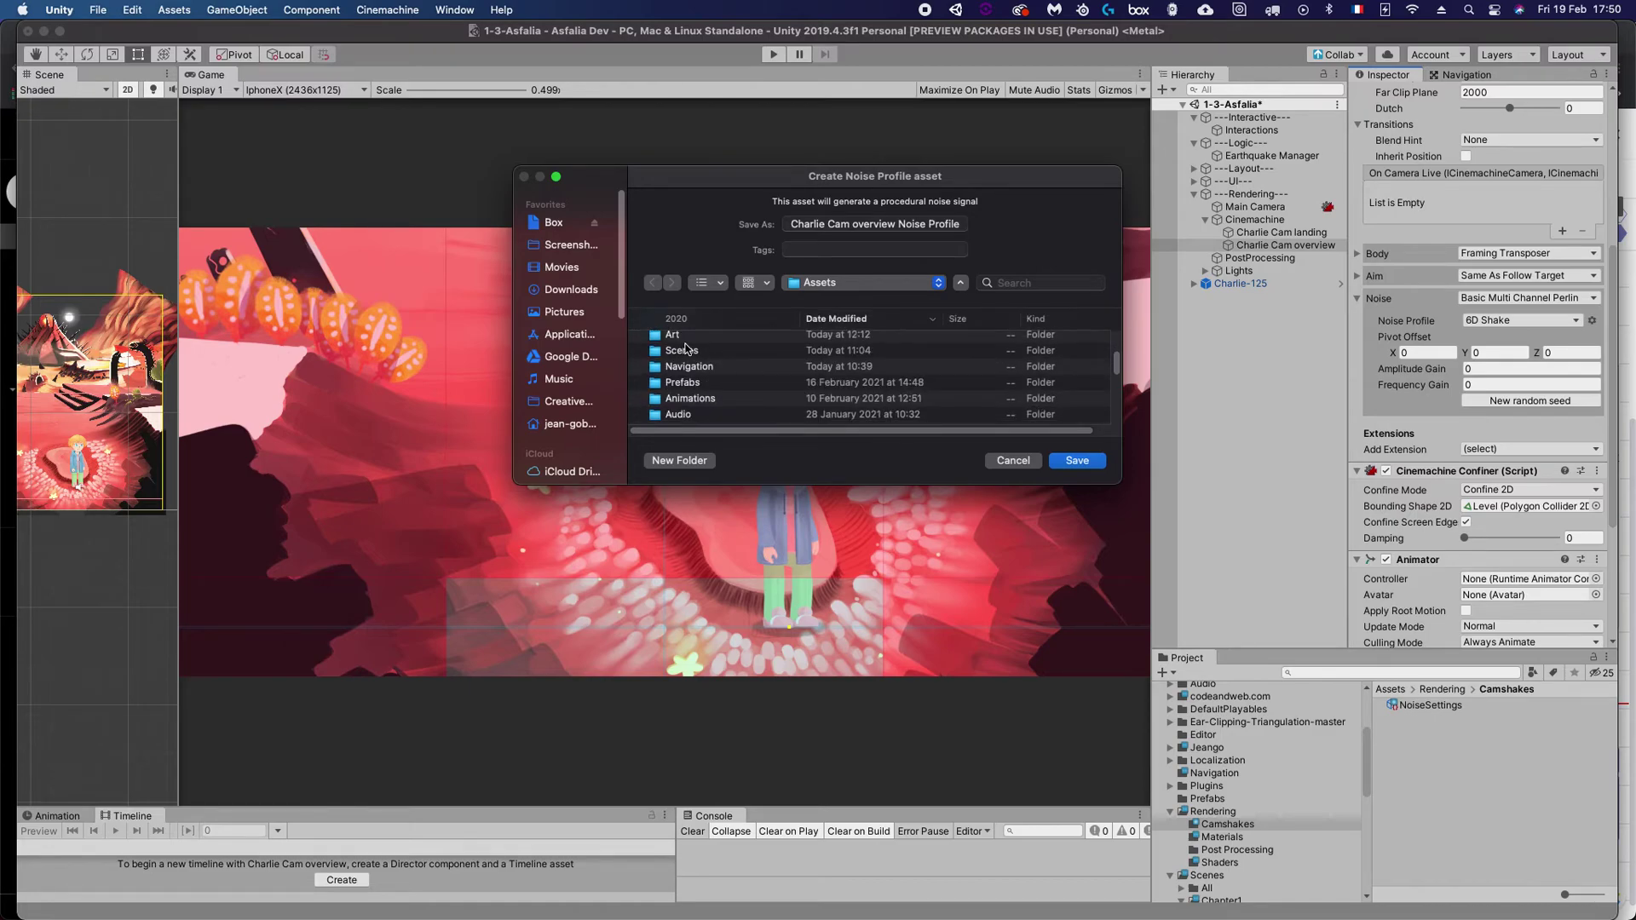
left_click(664, 362)
double_click(664, 362)
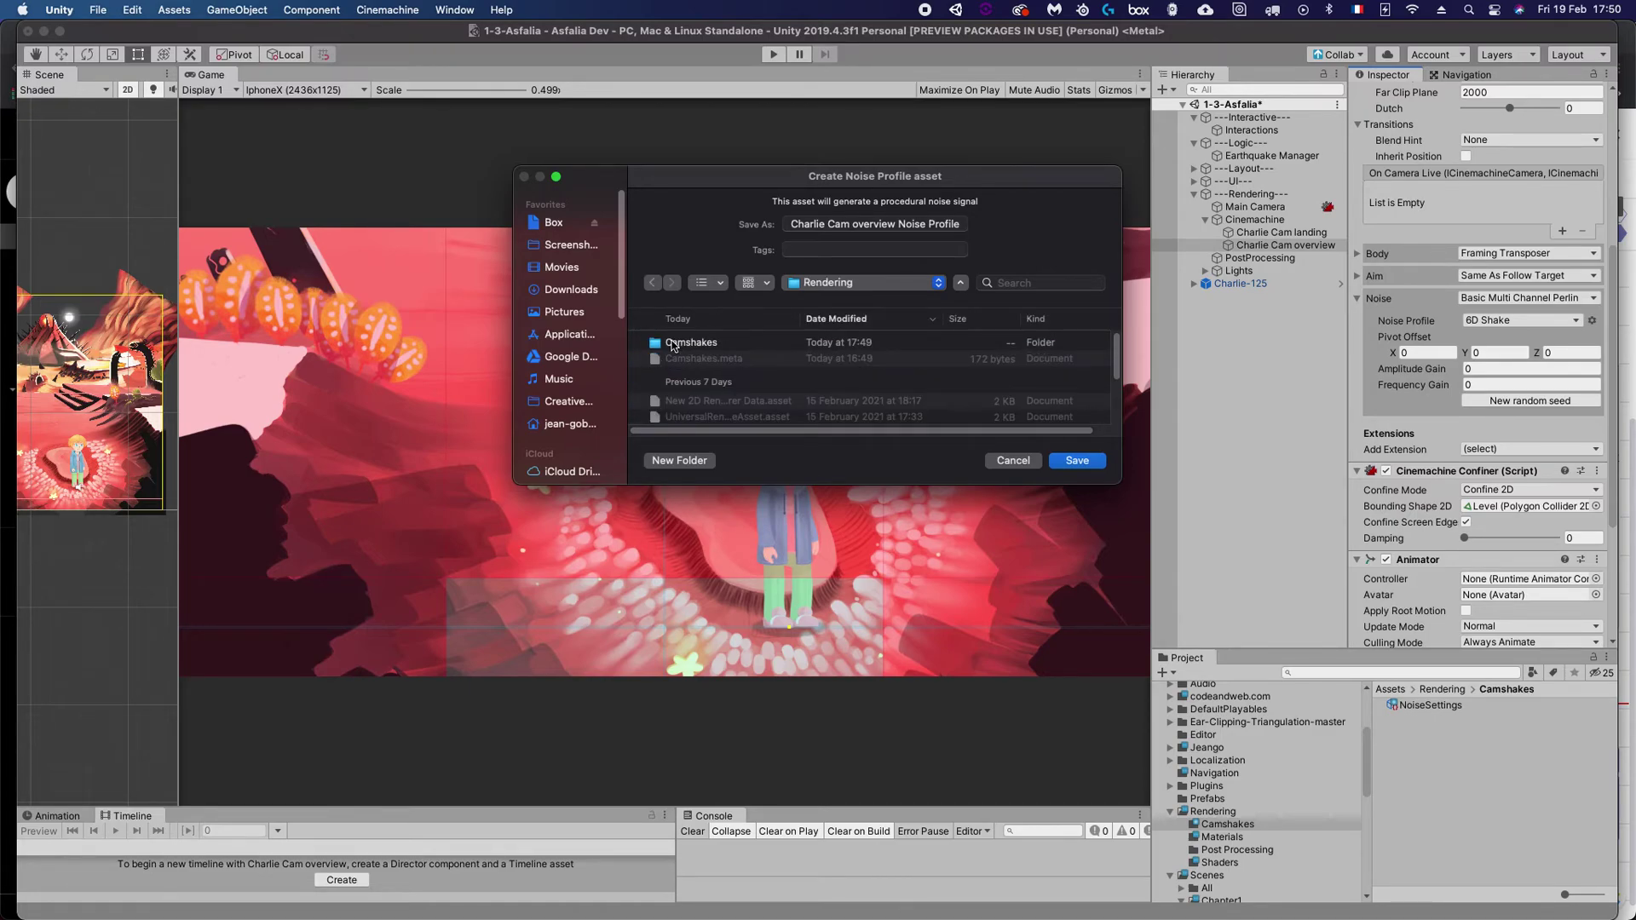
double_click(675, 345)
Save the profile under the name '6D Noise' and open its settings.
left_click(835, 219)
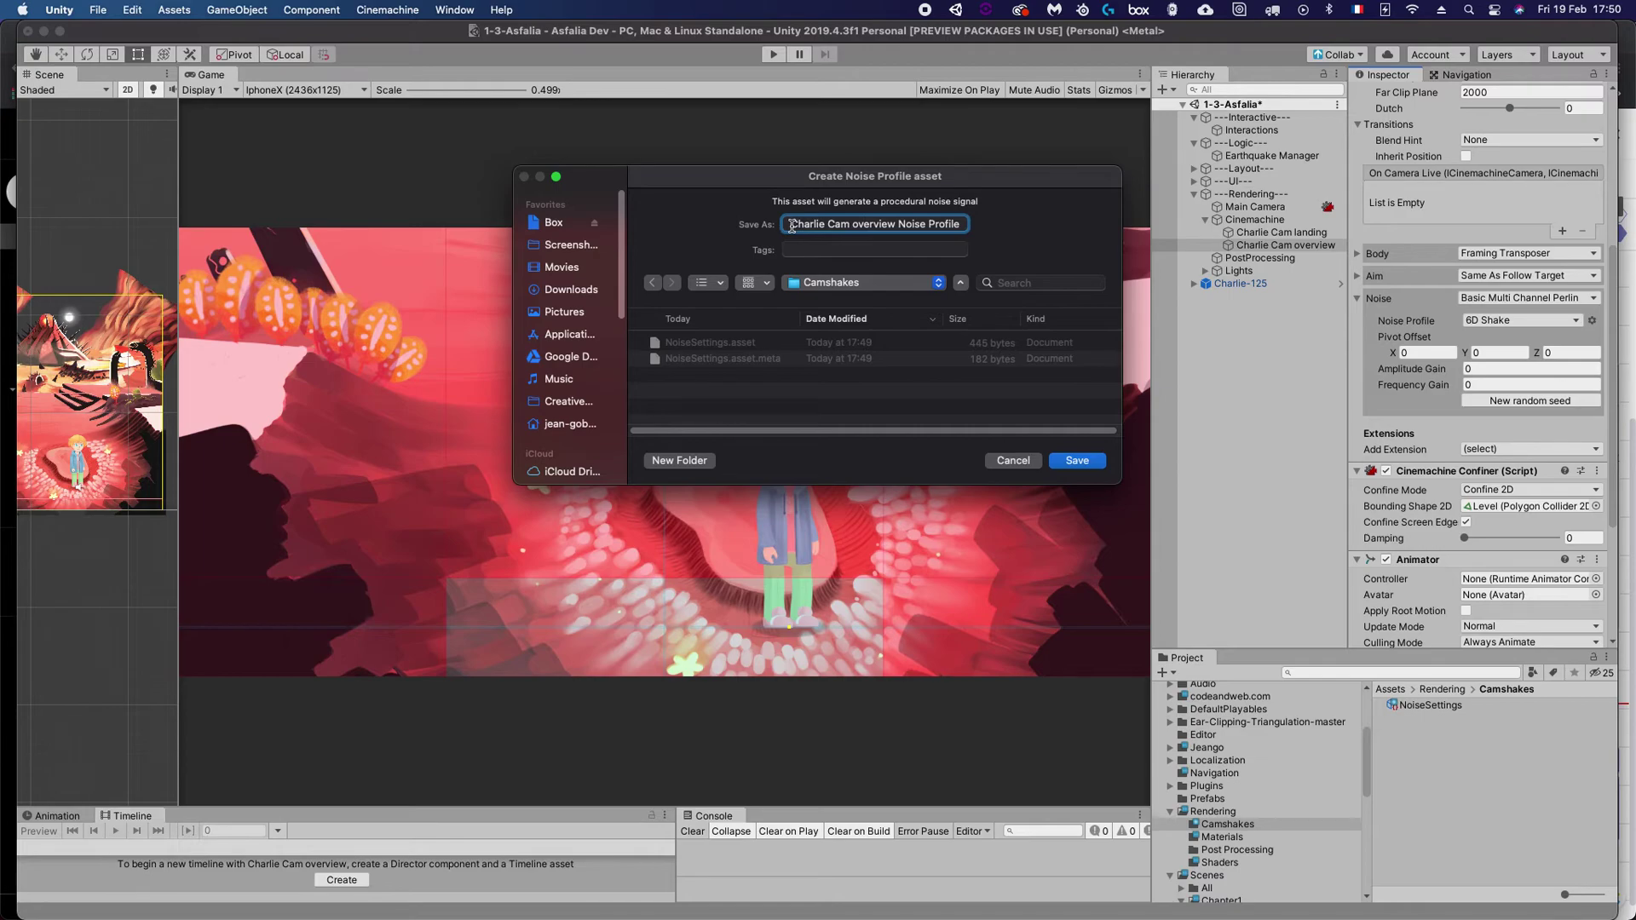
key("super+a")
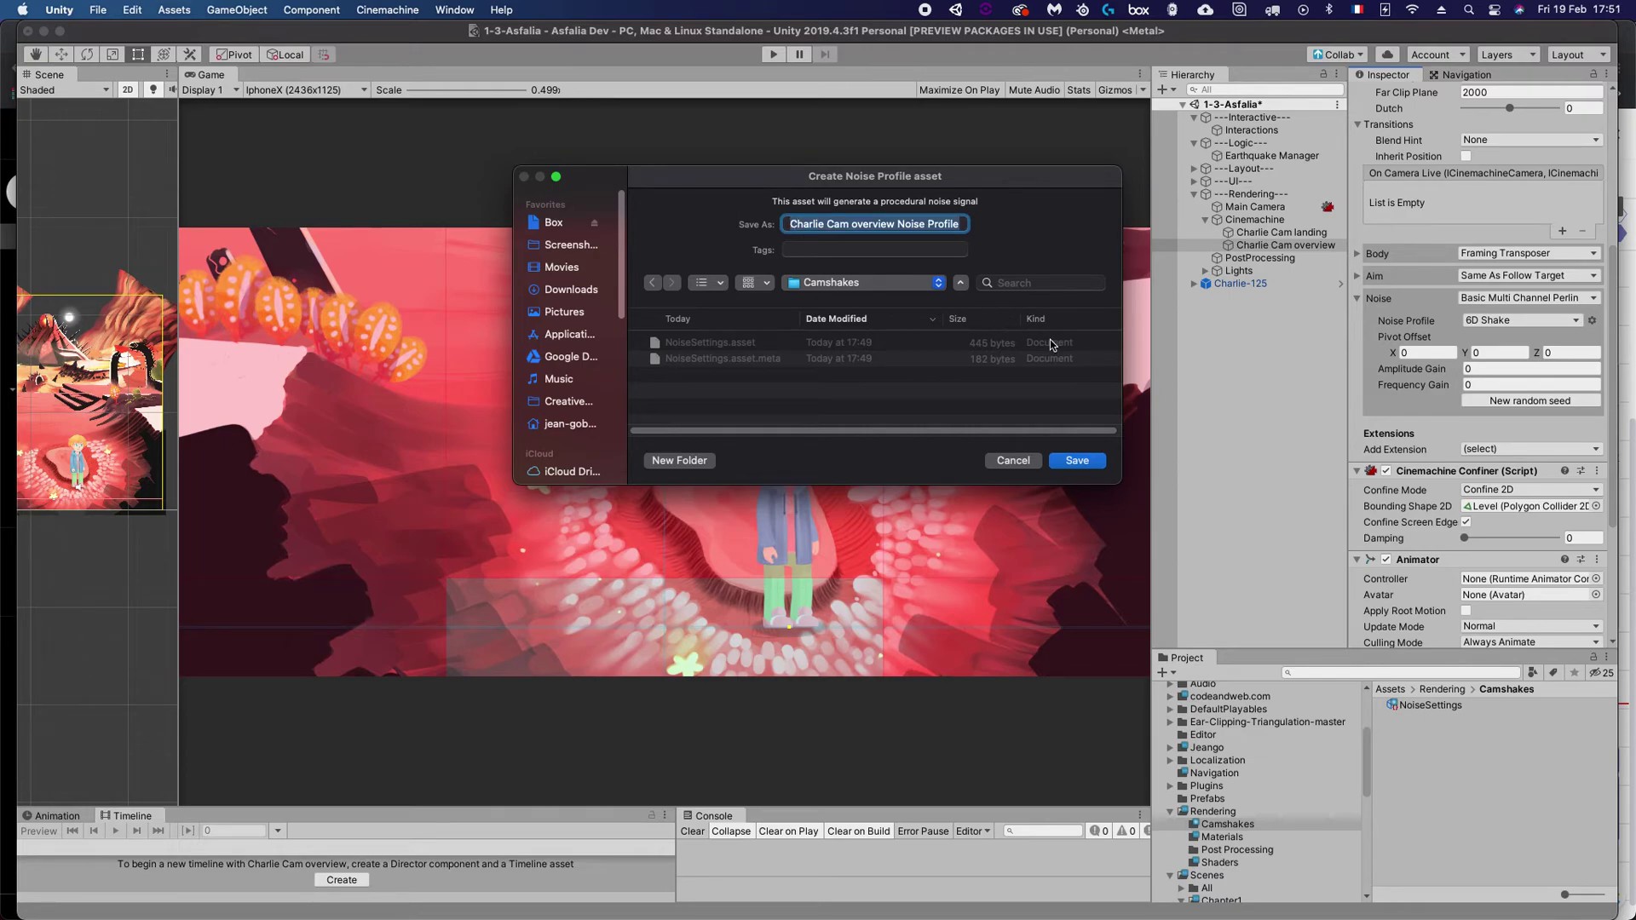
type("6D Noise")
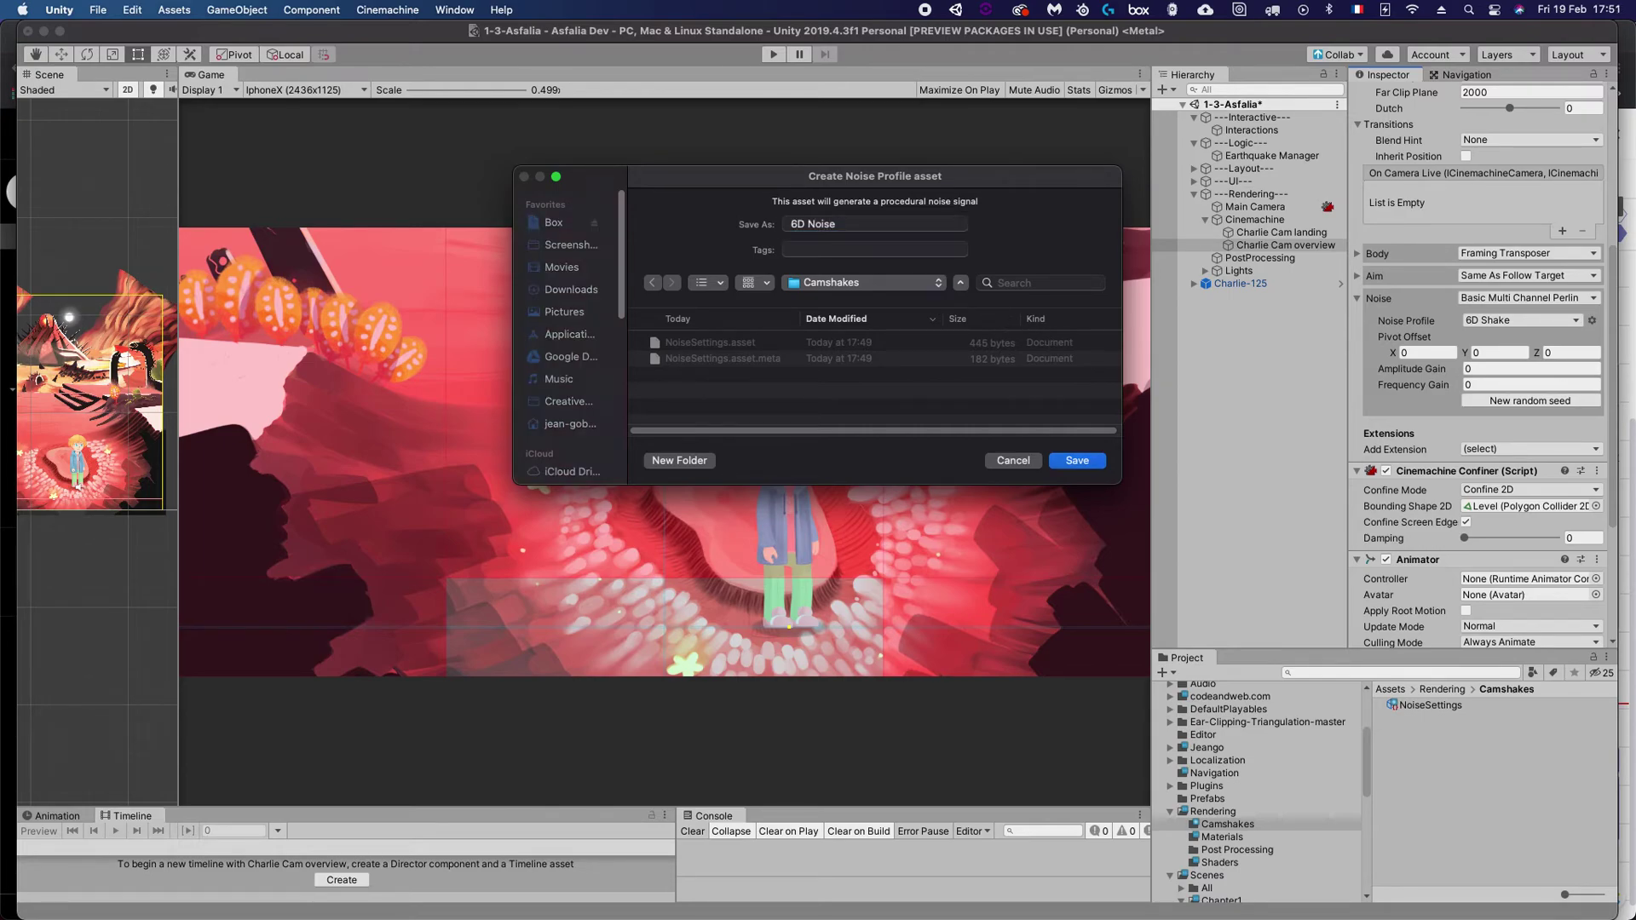
key("Return")
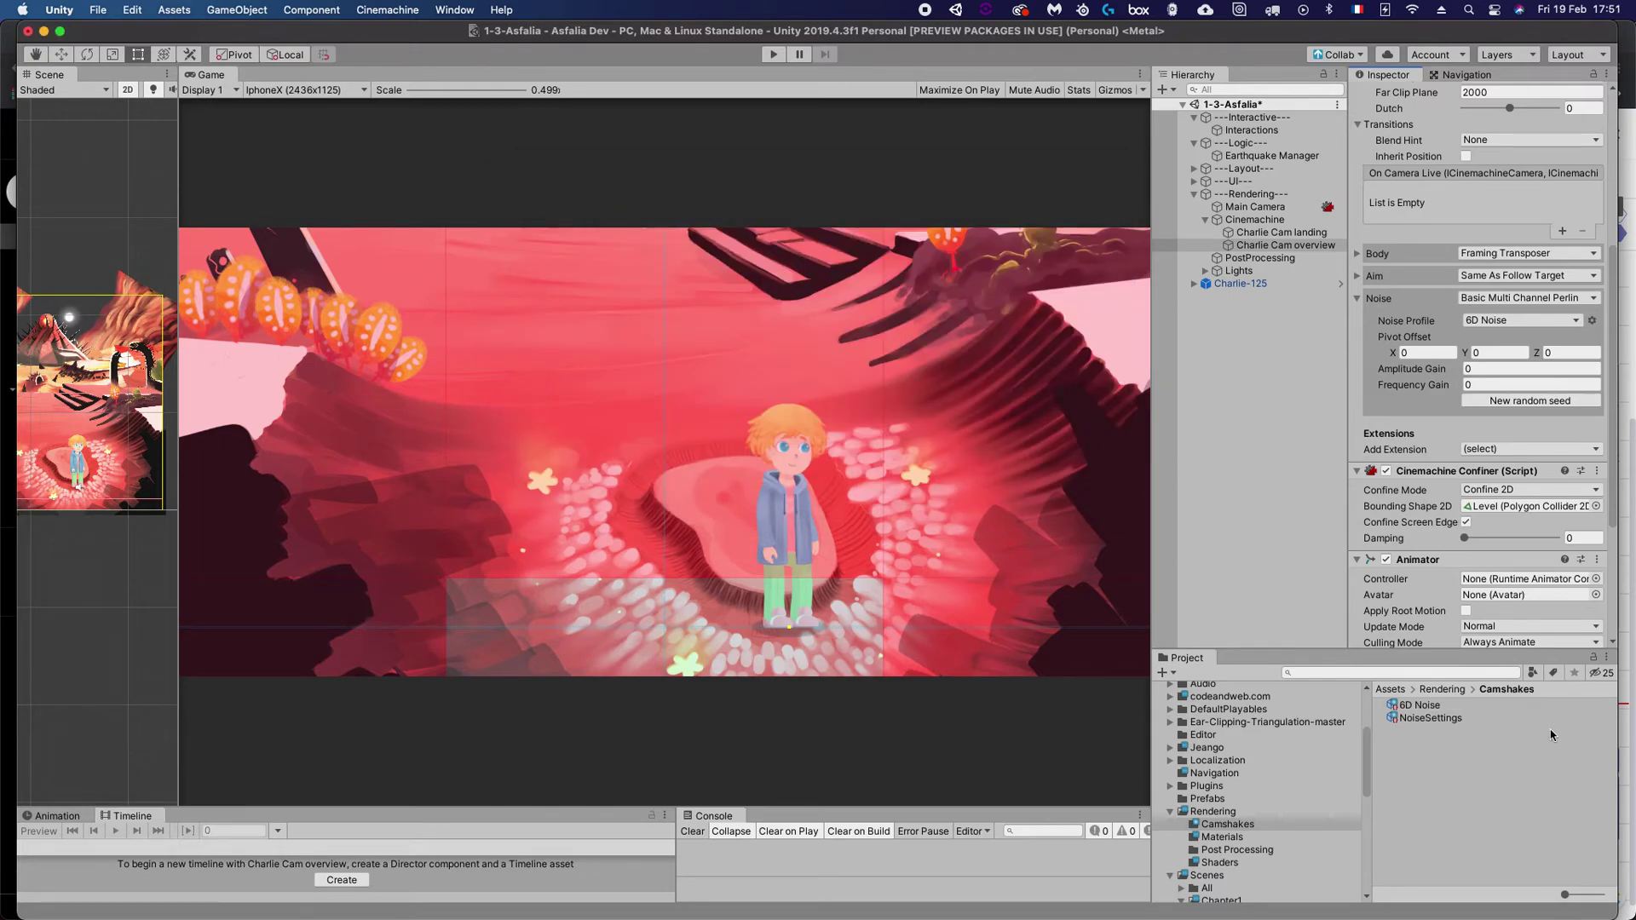
left_click(1414, 706)
Enable the second and third Position X noise components in 6D Noise, then select Earthquake Manager.
scroll(1480, 290, "up", 5)
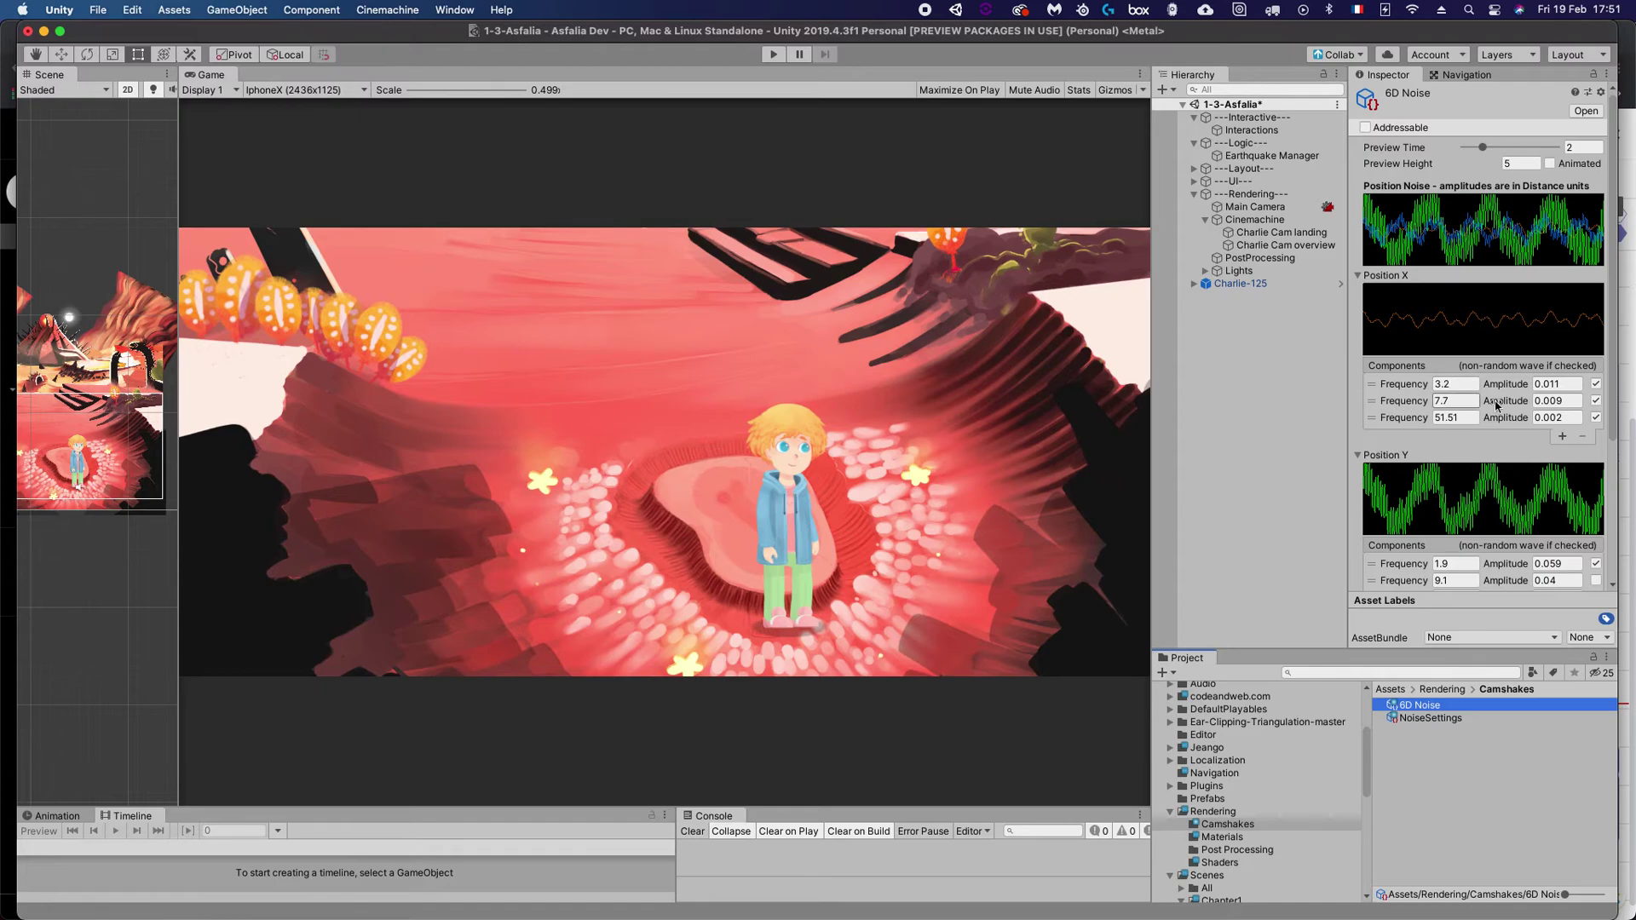
left_click(1596, 400)
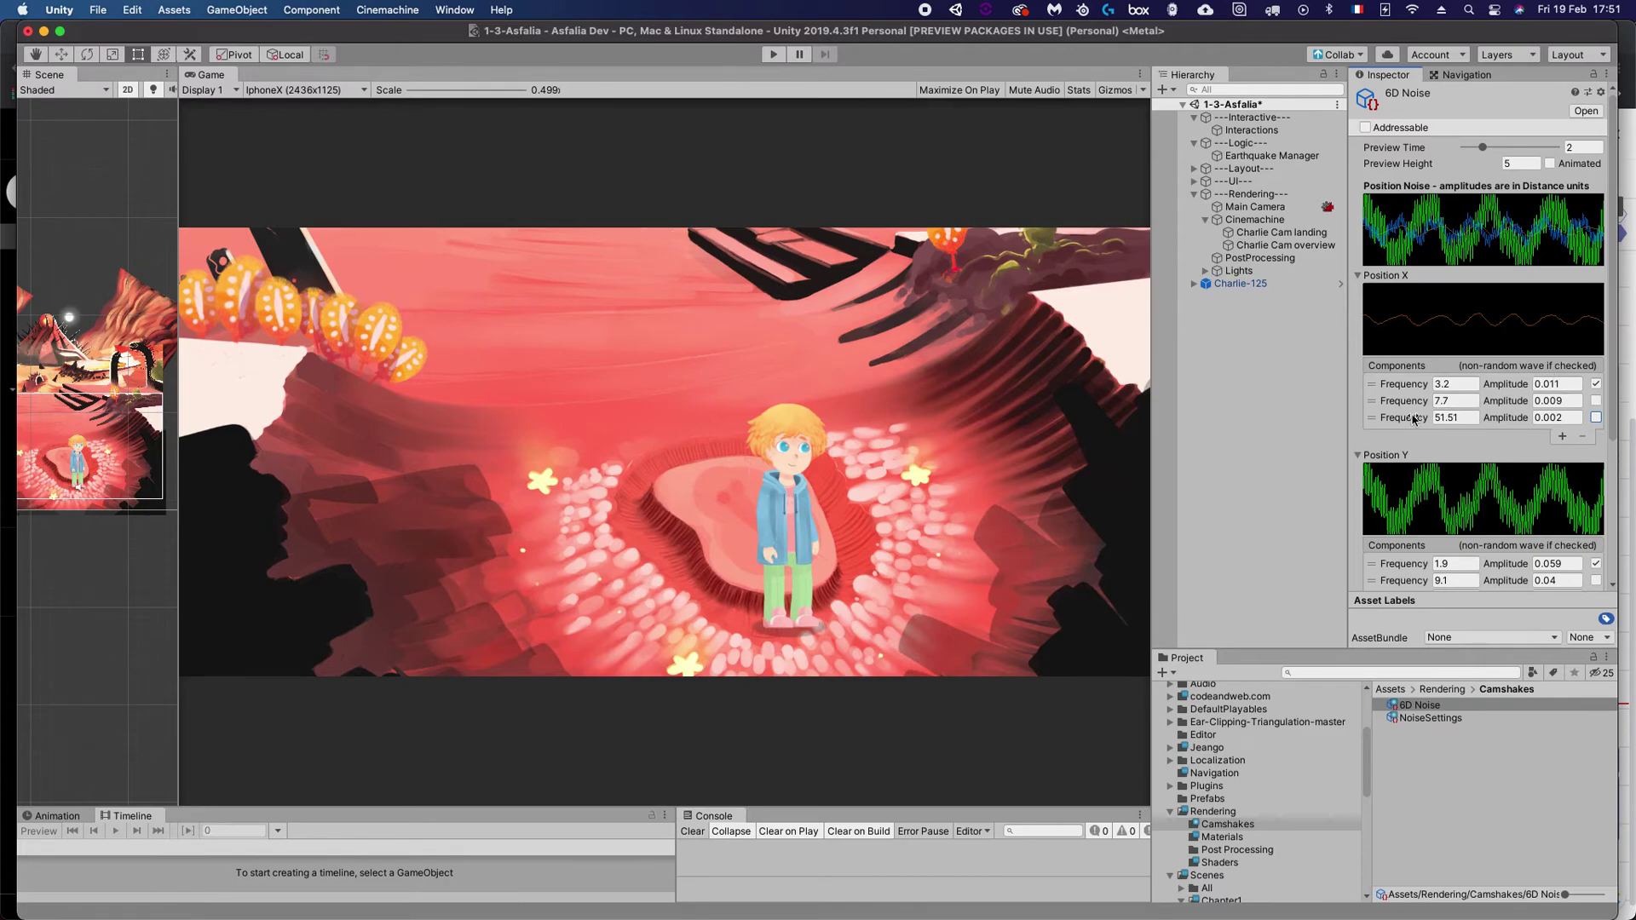
left_click(1596, 401)
left_click(1596, 418)
scroll(1454, 388, "down", 5)
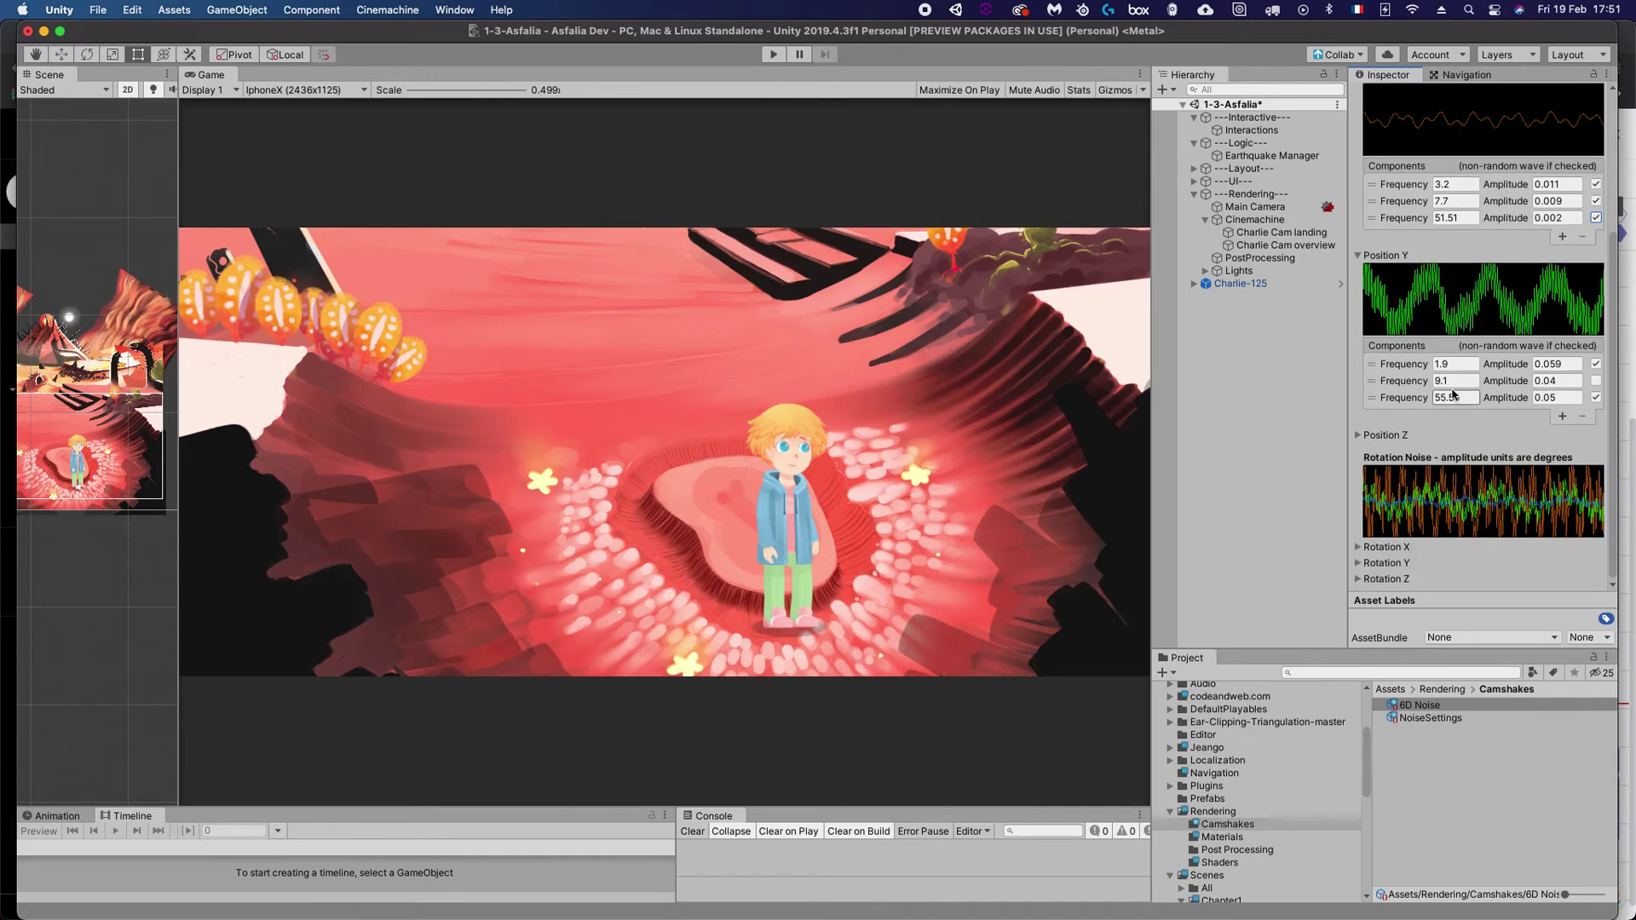
scroll(1454, 384, "up", 5)
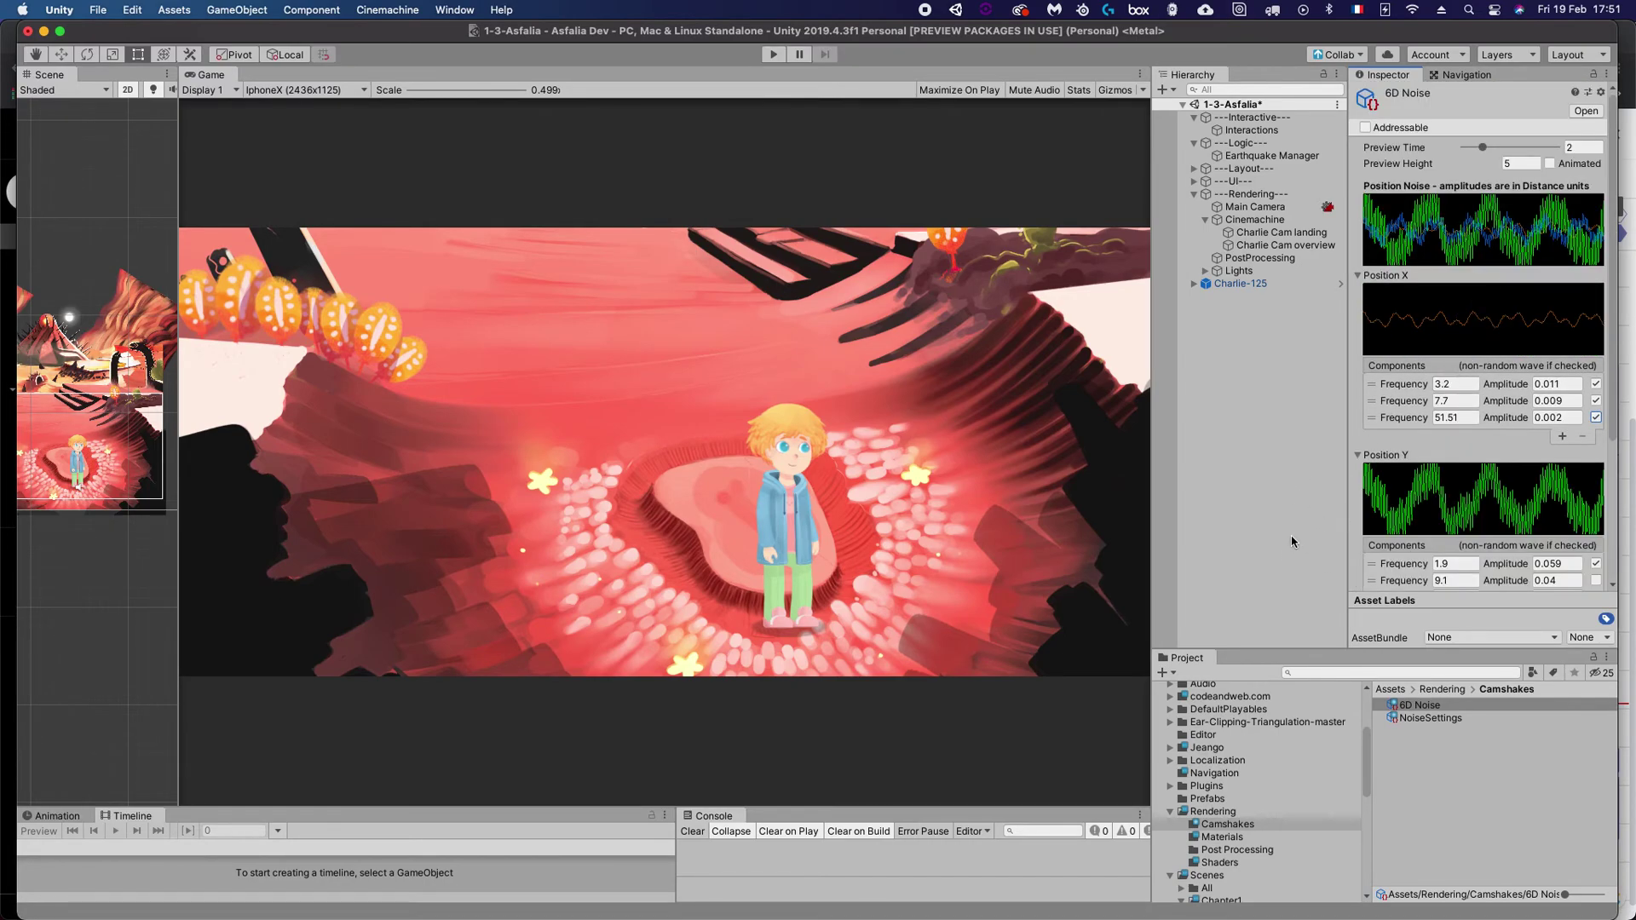
left_click(1253, 156)
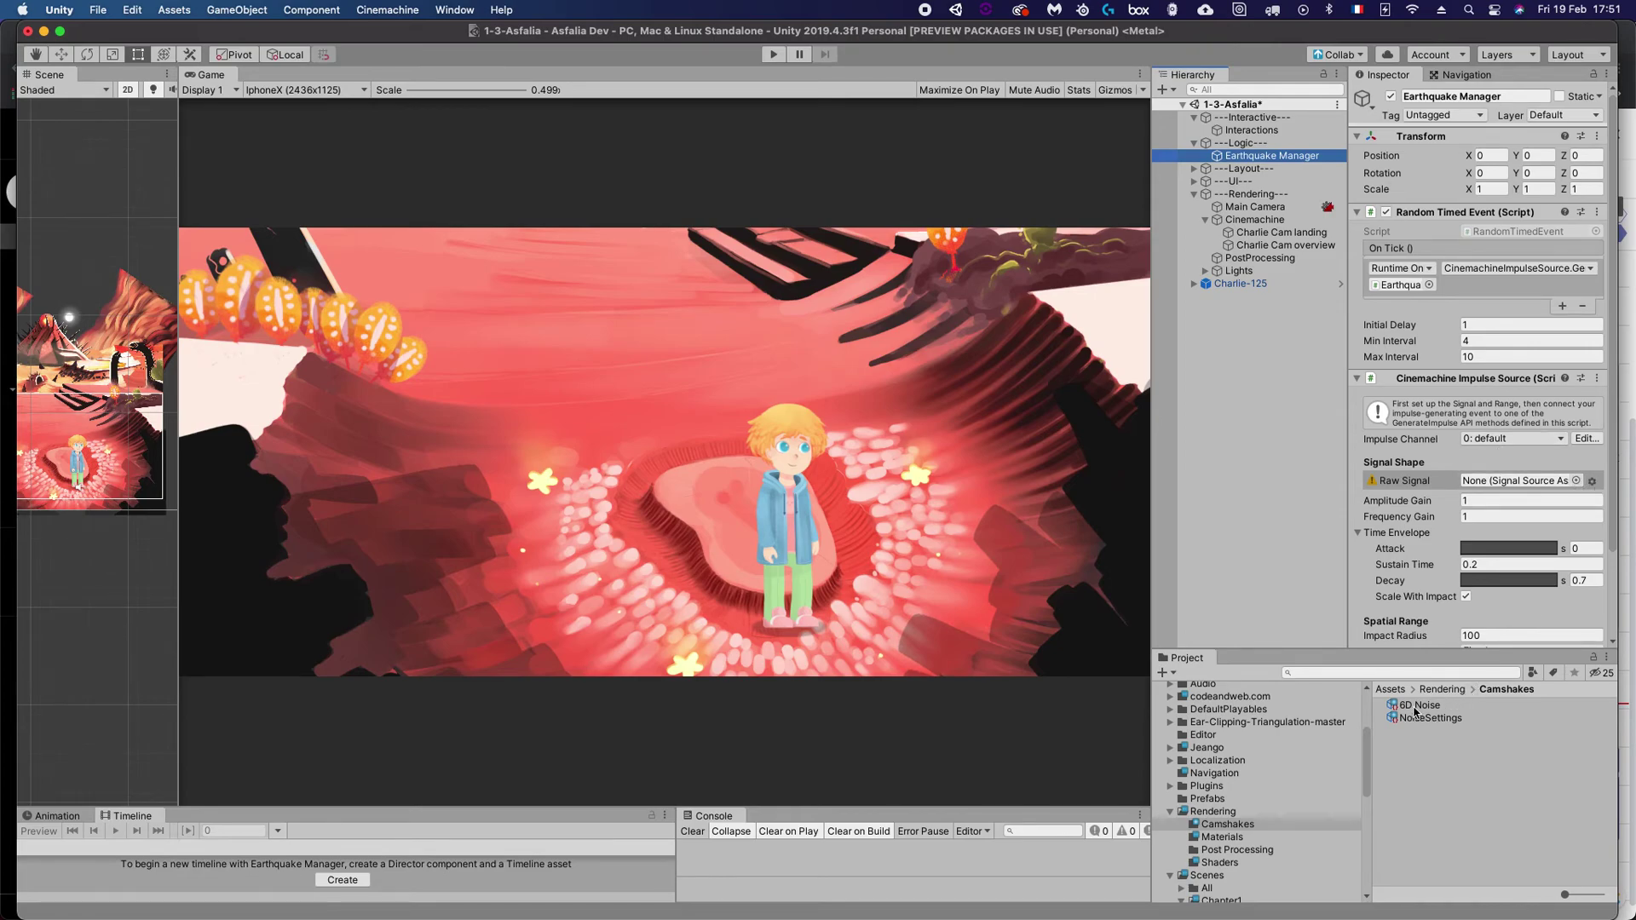
Assign 6D Noise as the impulse Raw Signal with amplitude gain 0.2 and frequency gain 0.5.
left_click_drag(1414, 713, 1516, 432)
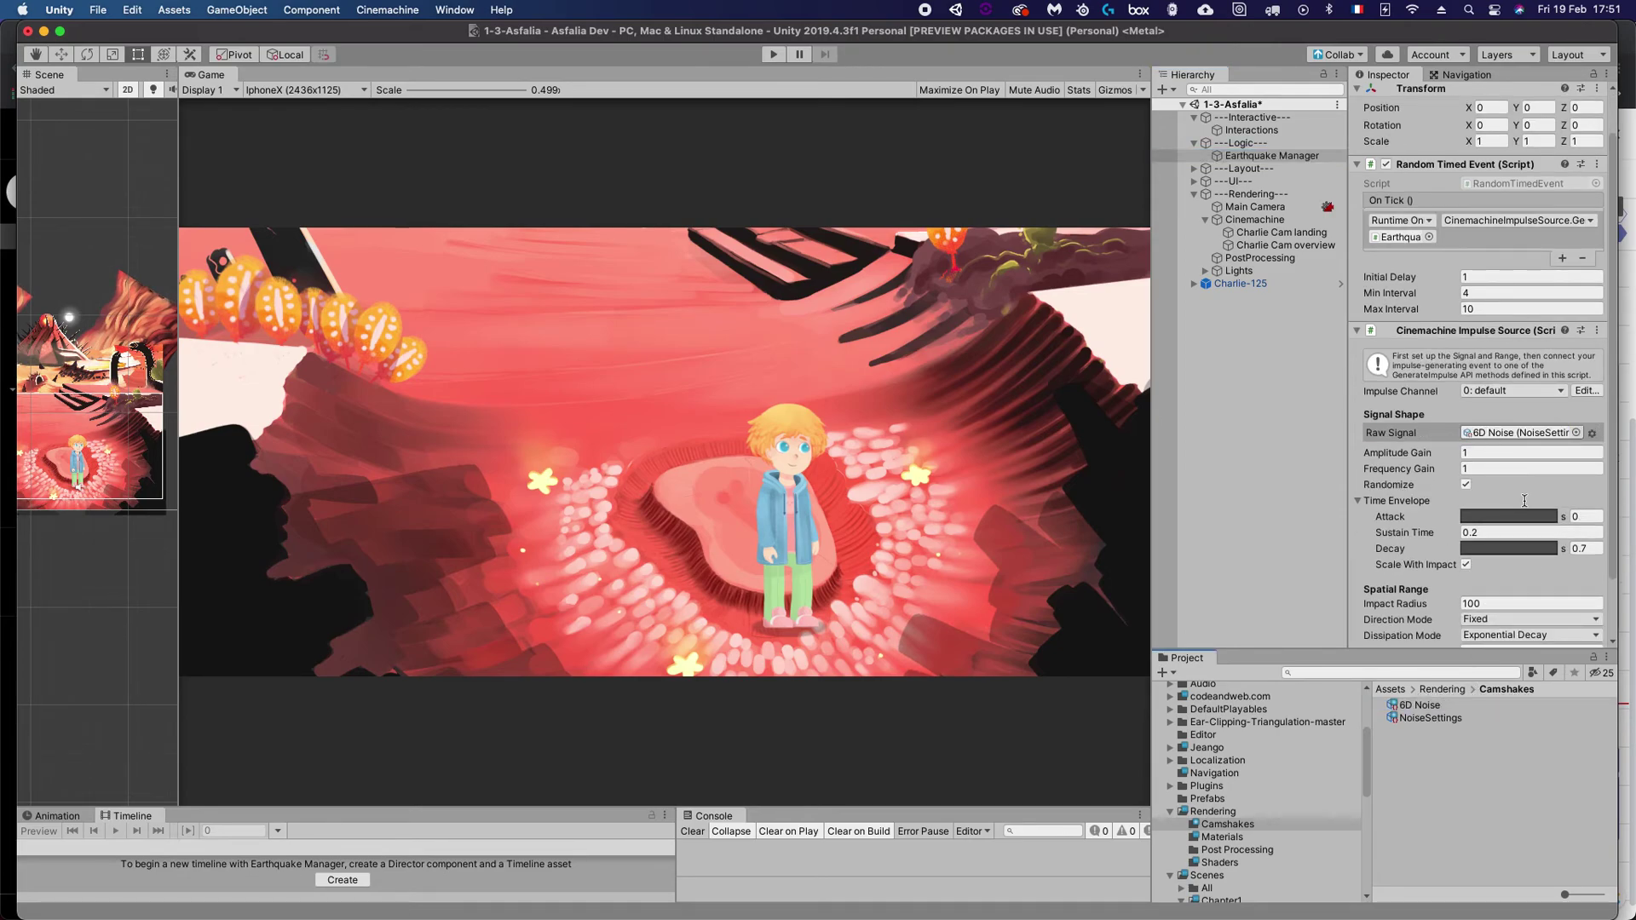
key("Tab")
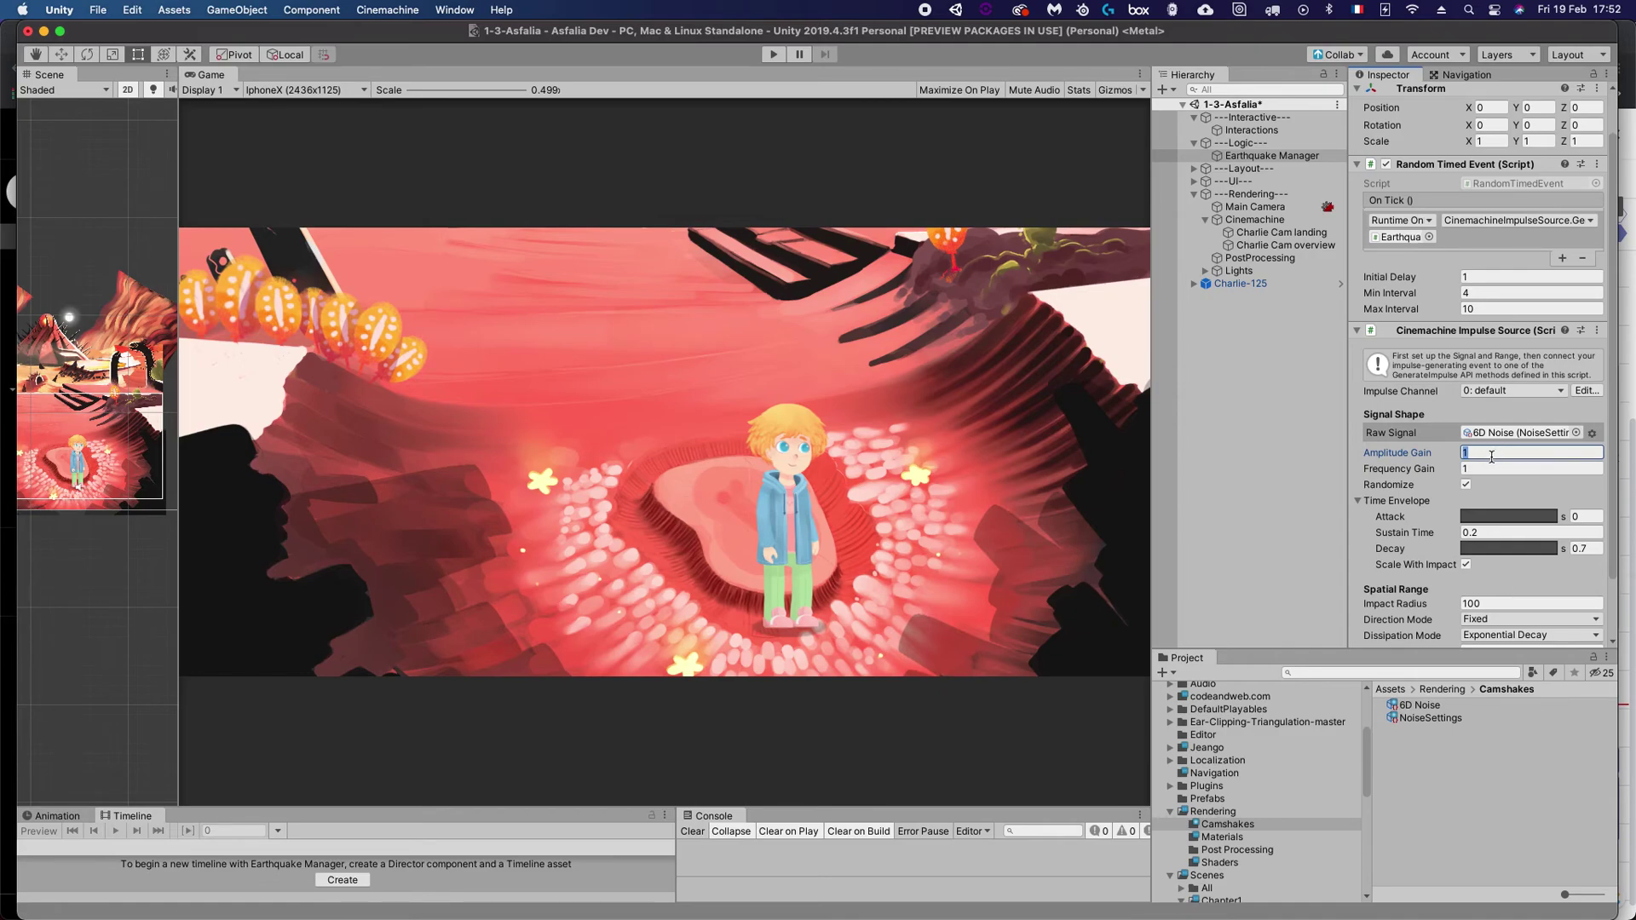
type("0.2")
key("Tab")
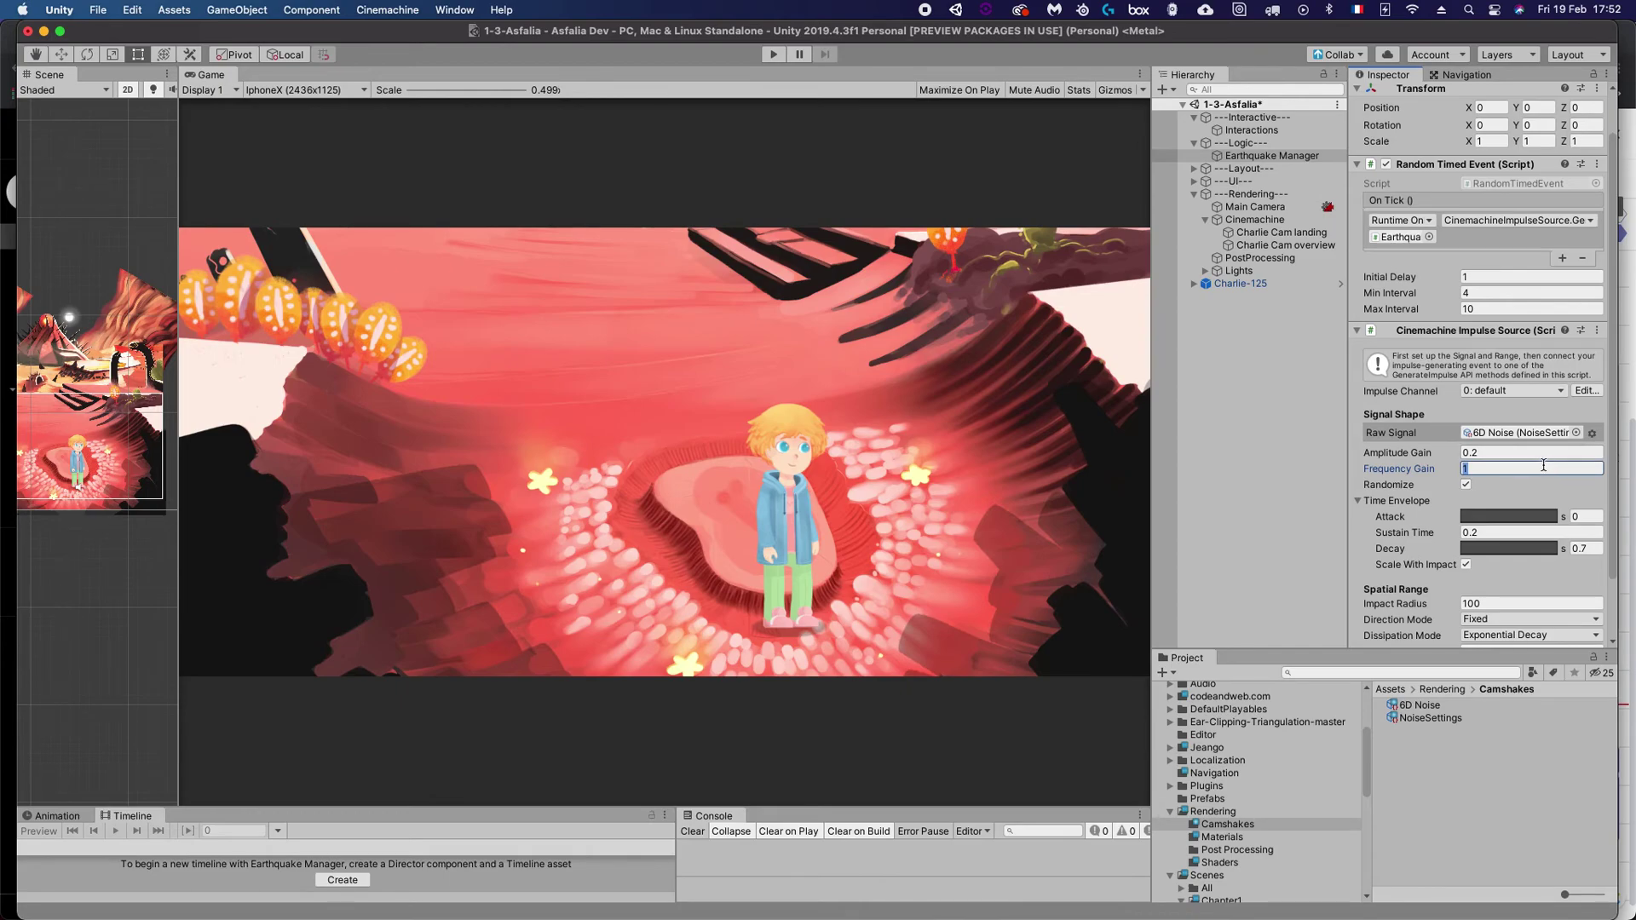
type(".5")
Set the envelope attack time to 0.1 and save the scene.
scroll(1465, 499, "down", 2)
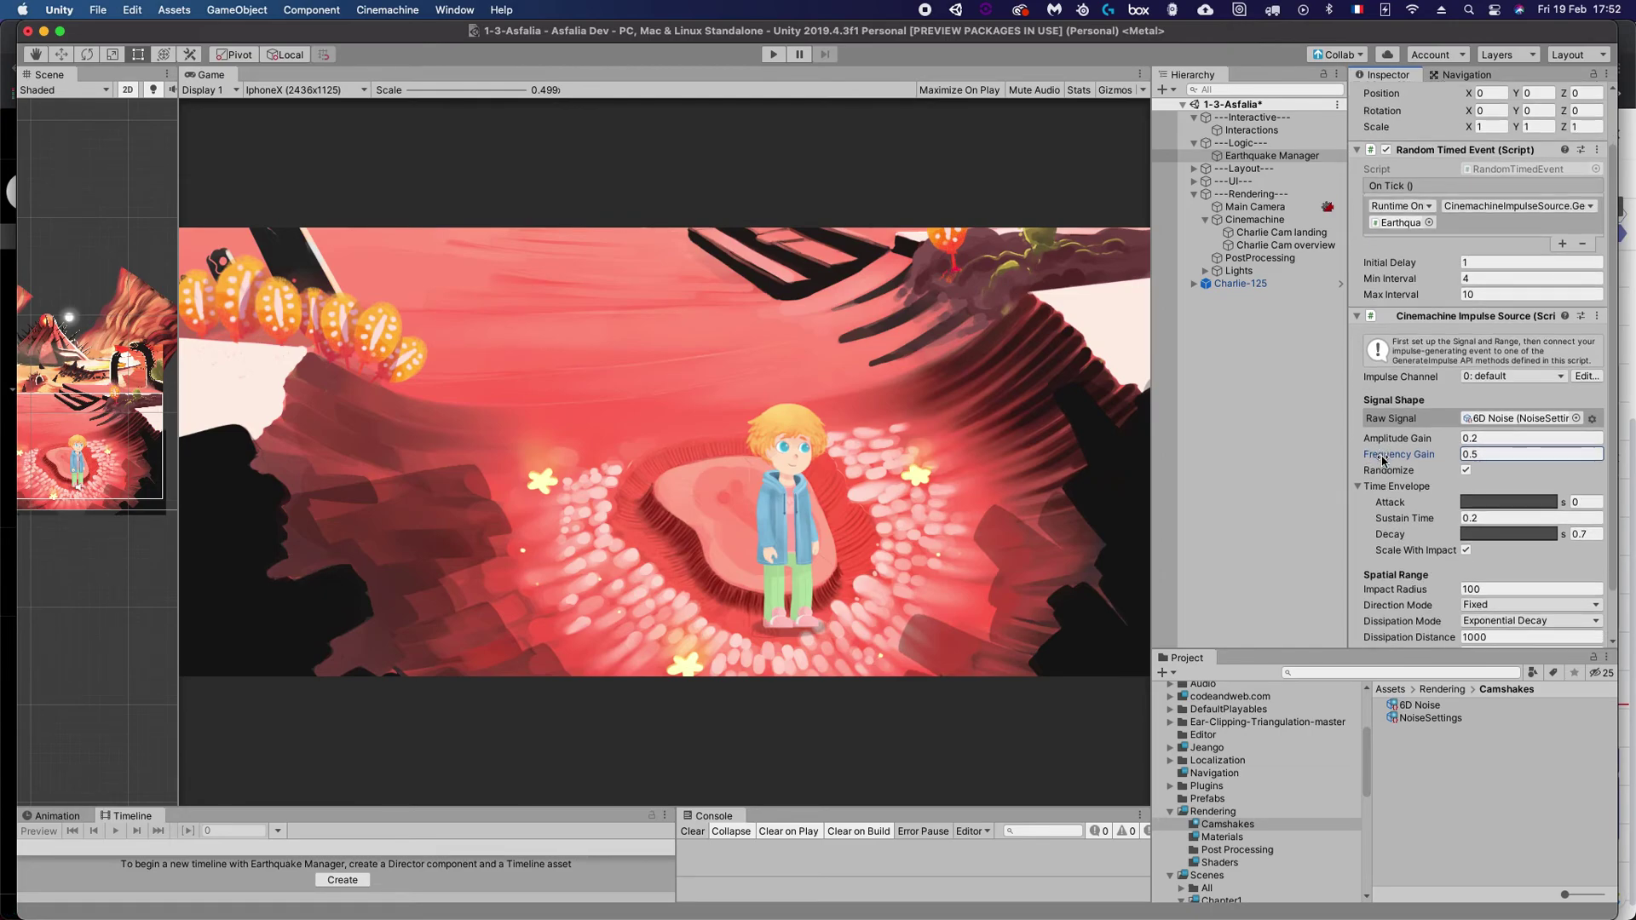
left_click(1584, 489)
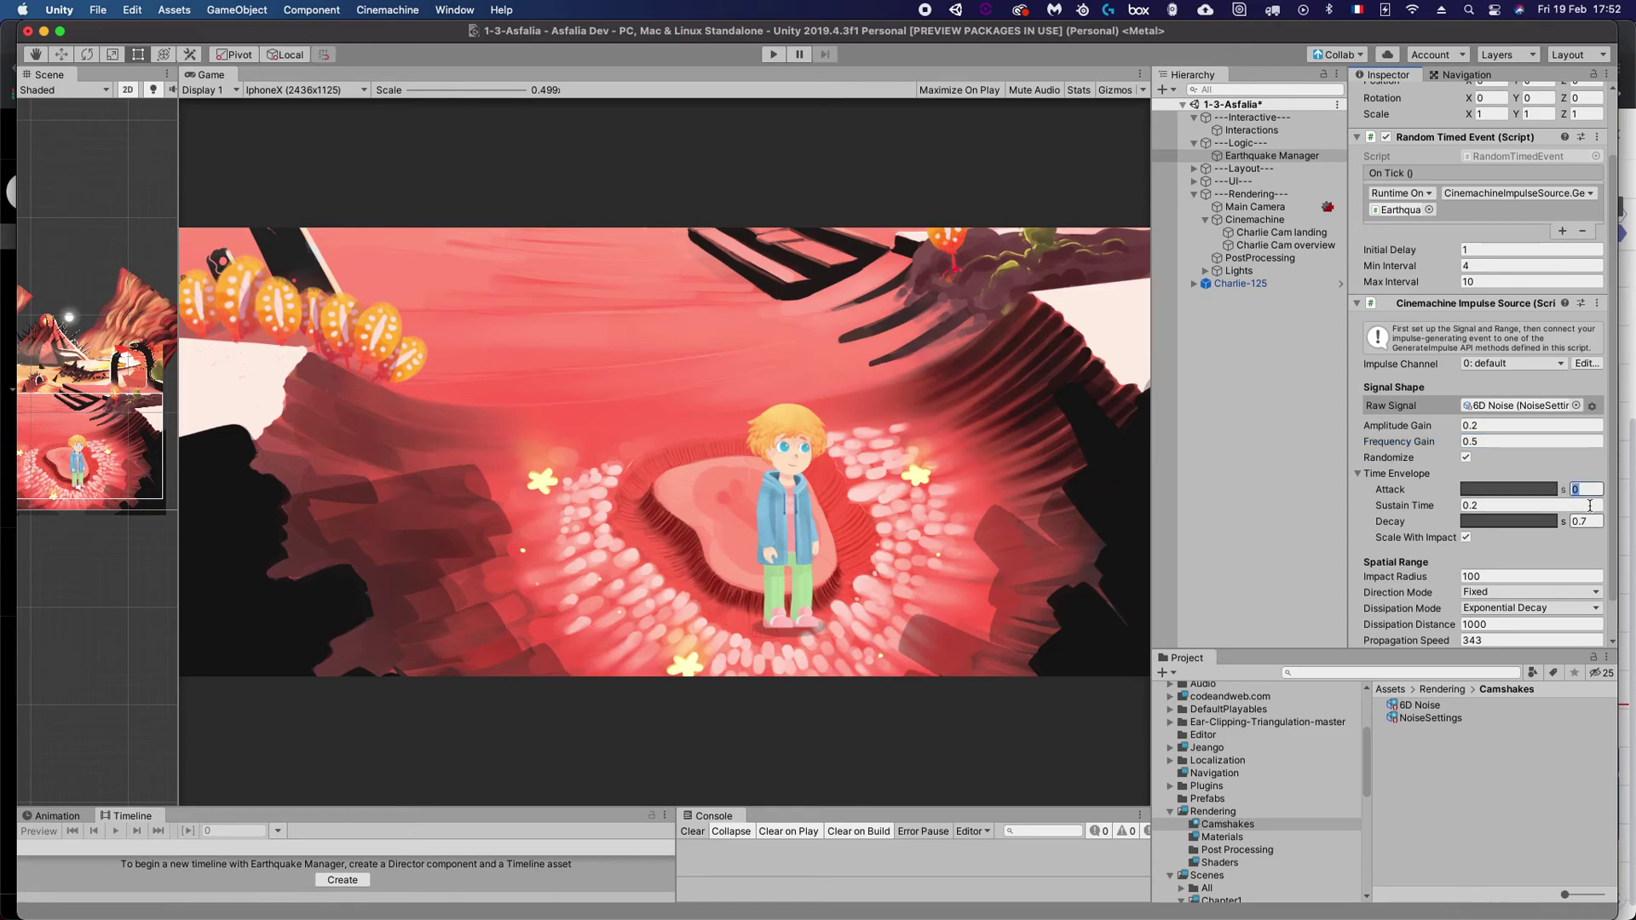
type(",1")
scroll(1364, 493, "down", 3)
scroll(1379, 463, "up", 5)
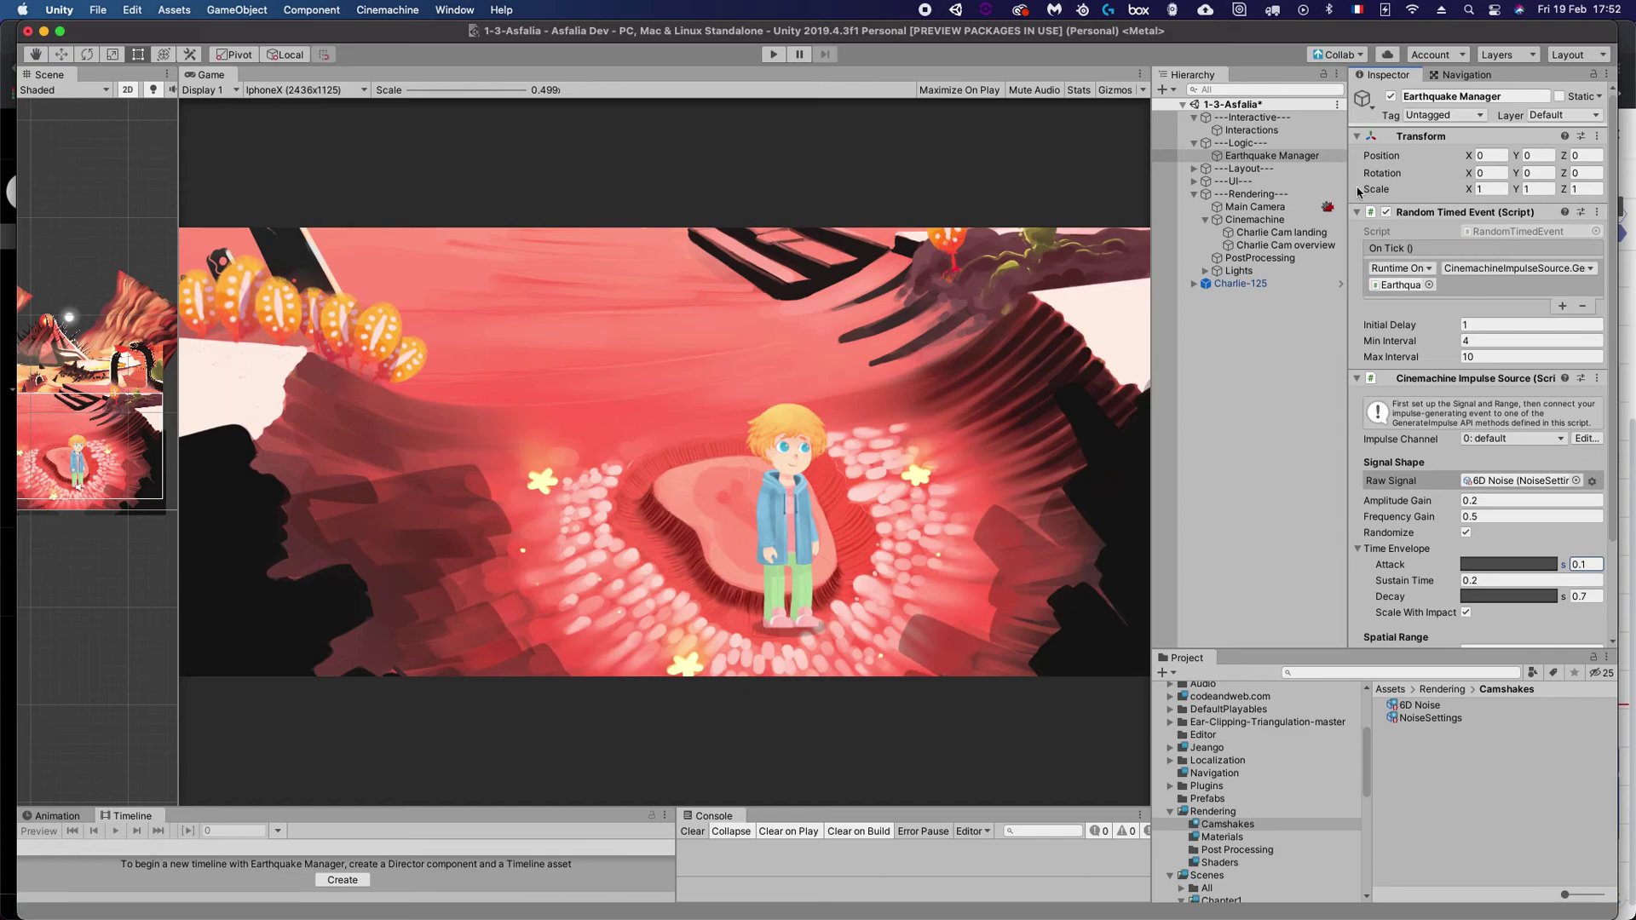
key("super+s")
Enter play mode and walk the character around the level and stone steps to watch the camera shake.
left_click(773, 54)
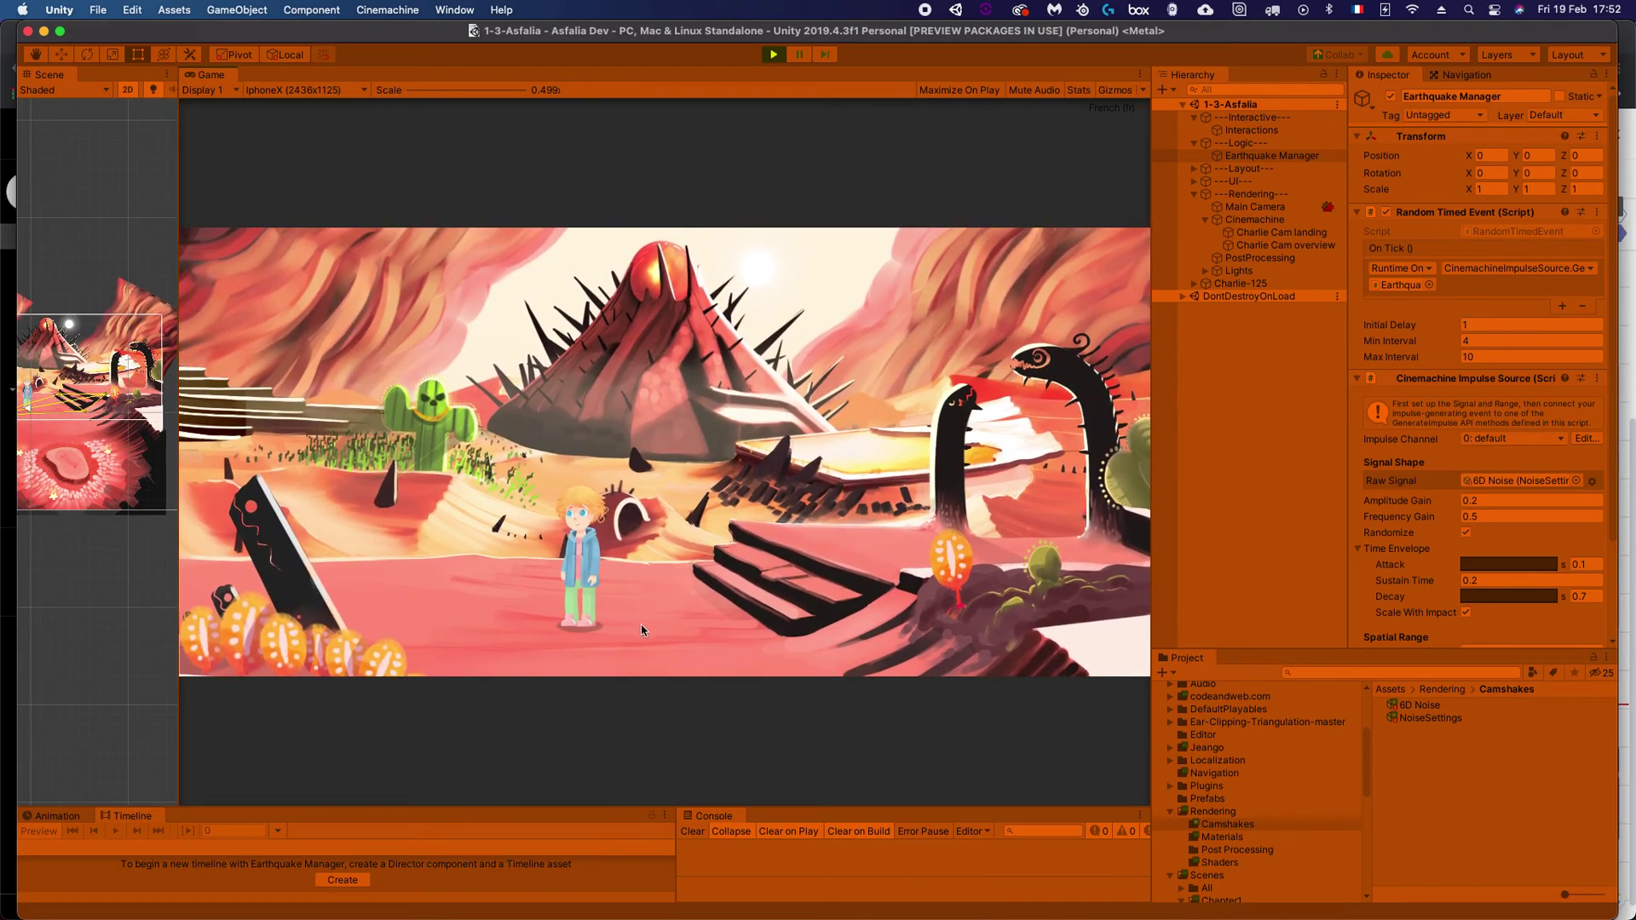
left_click(693, 624)
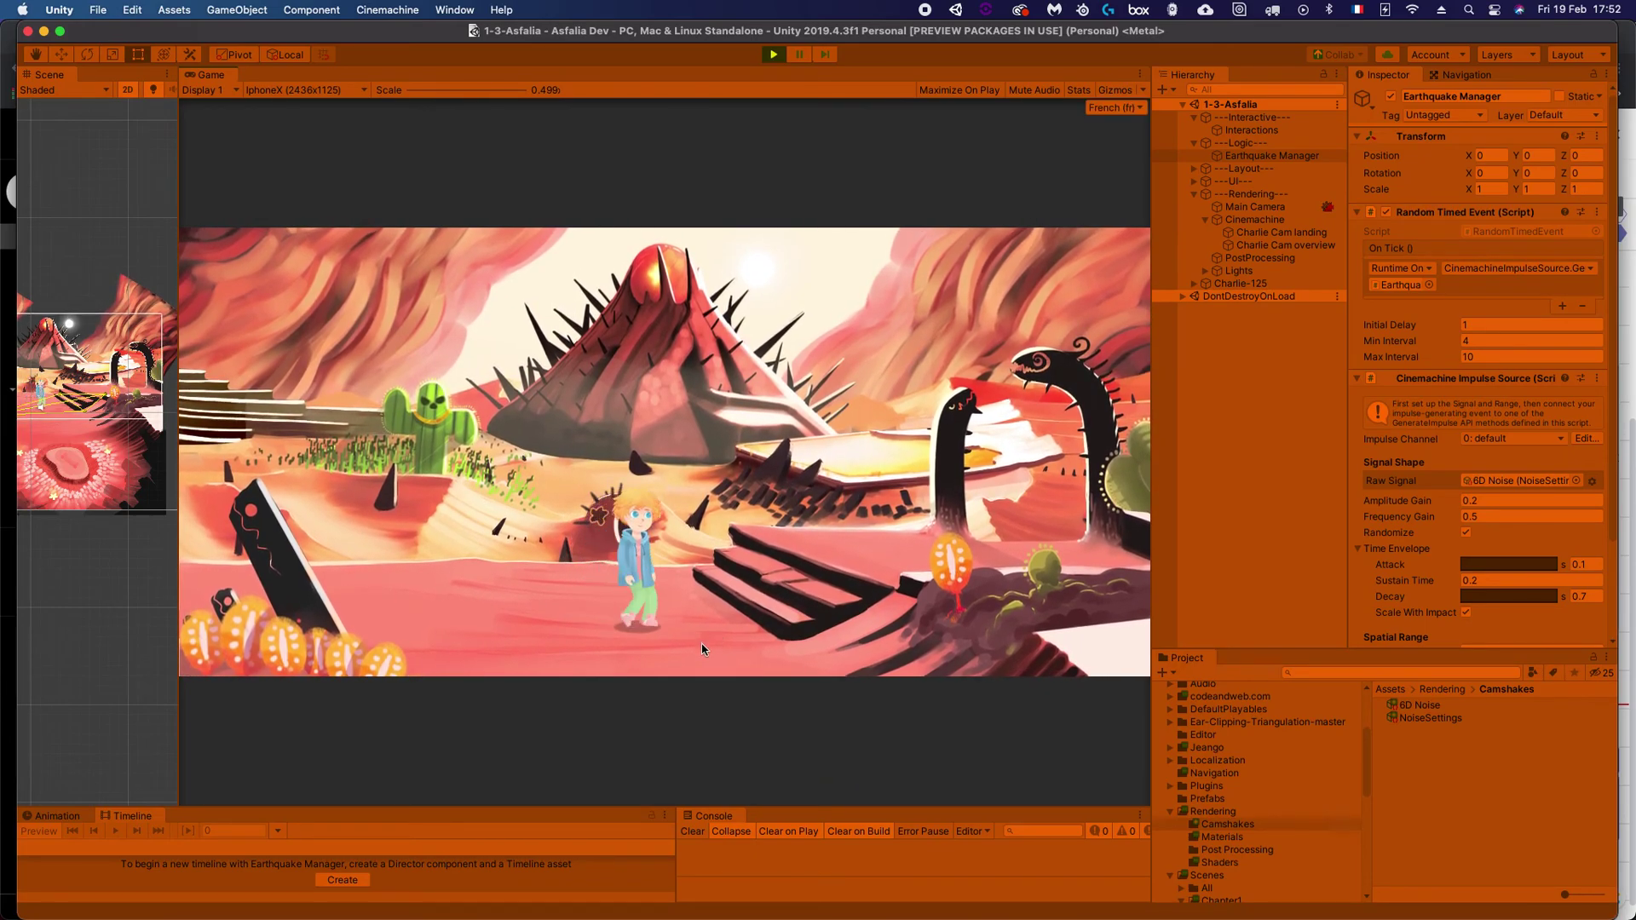
left_click(857, 575)
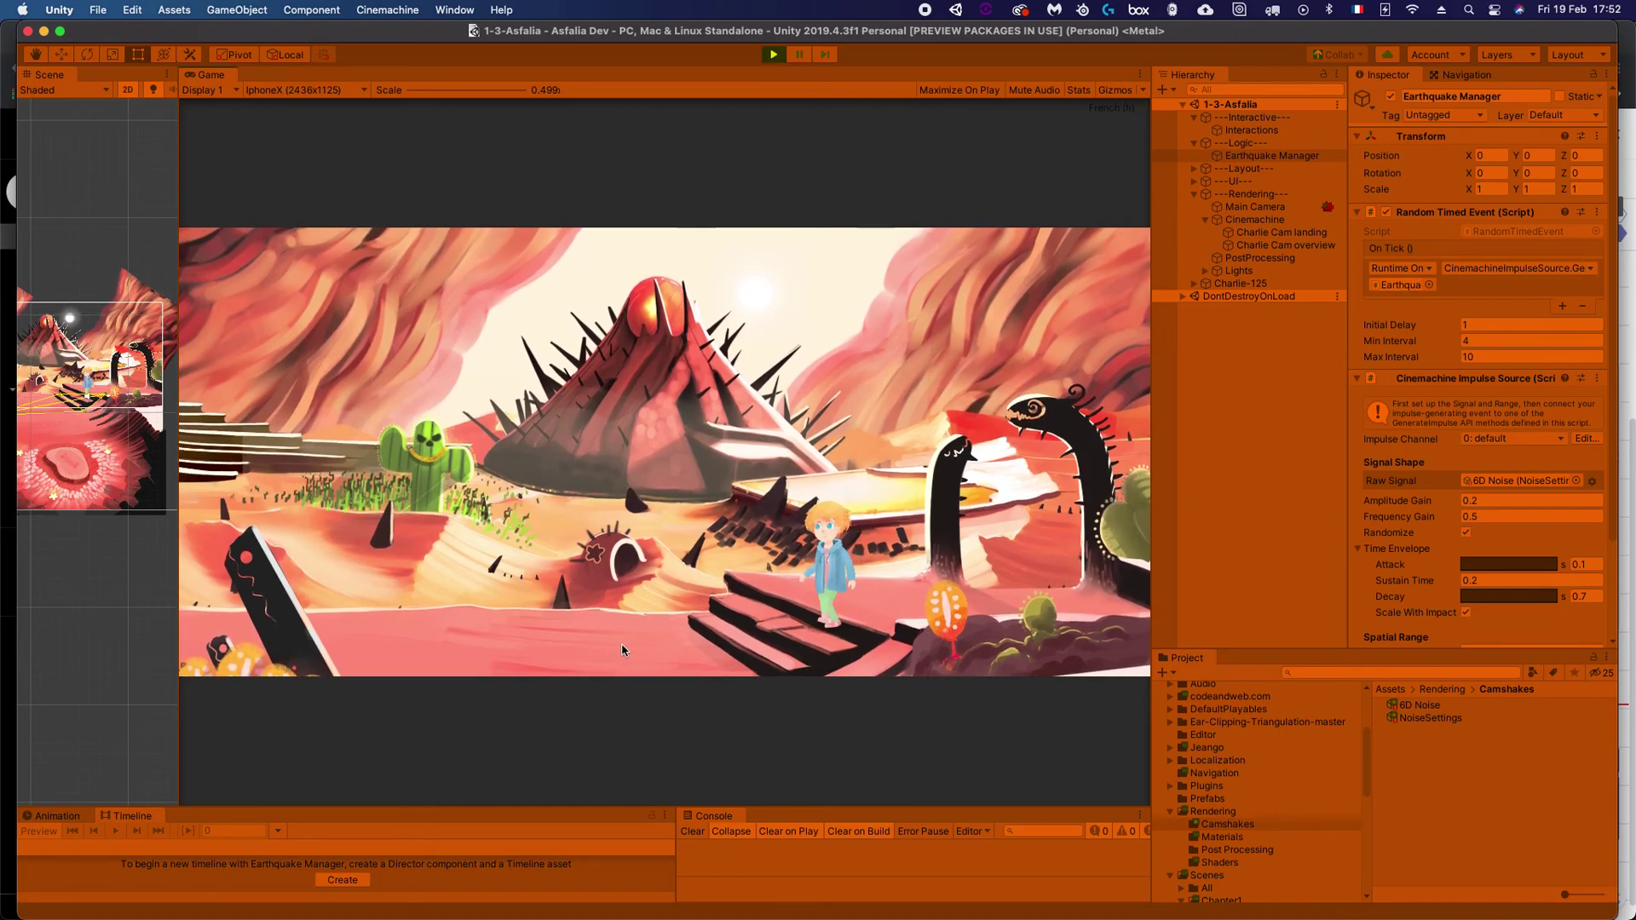
left_click(598, 650)
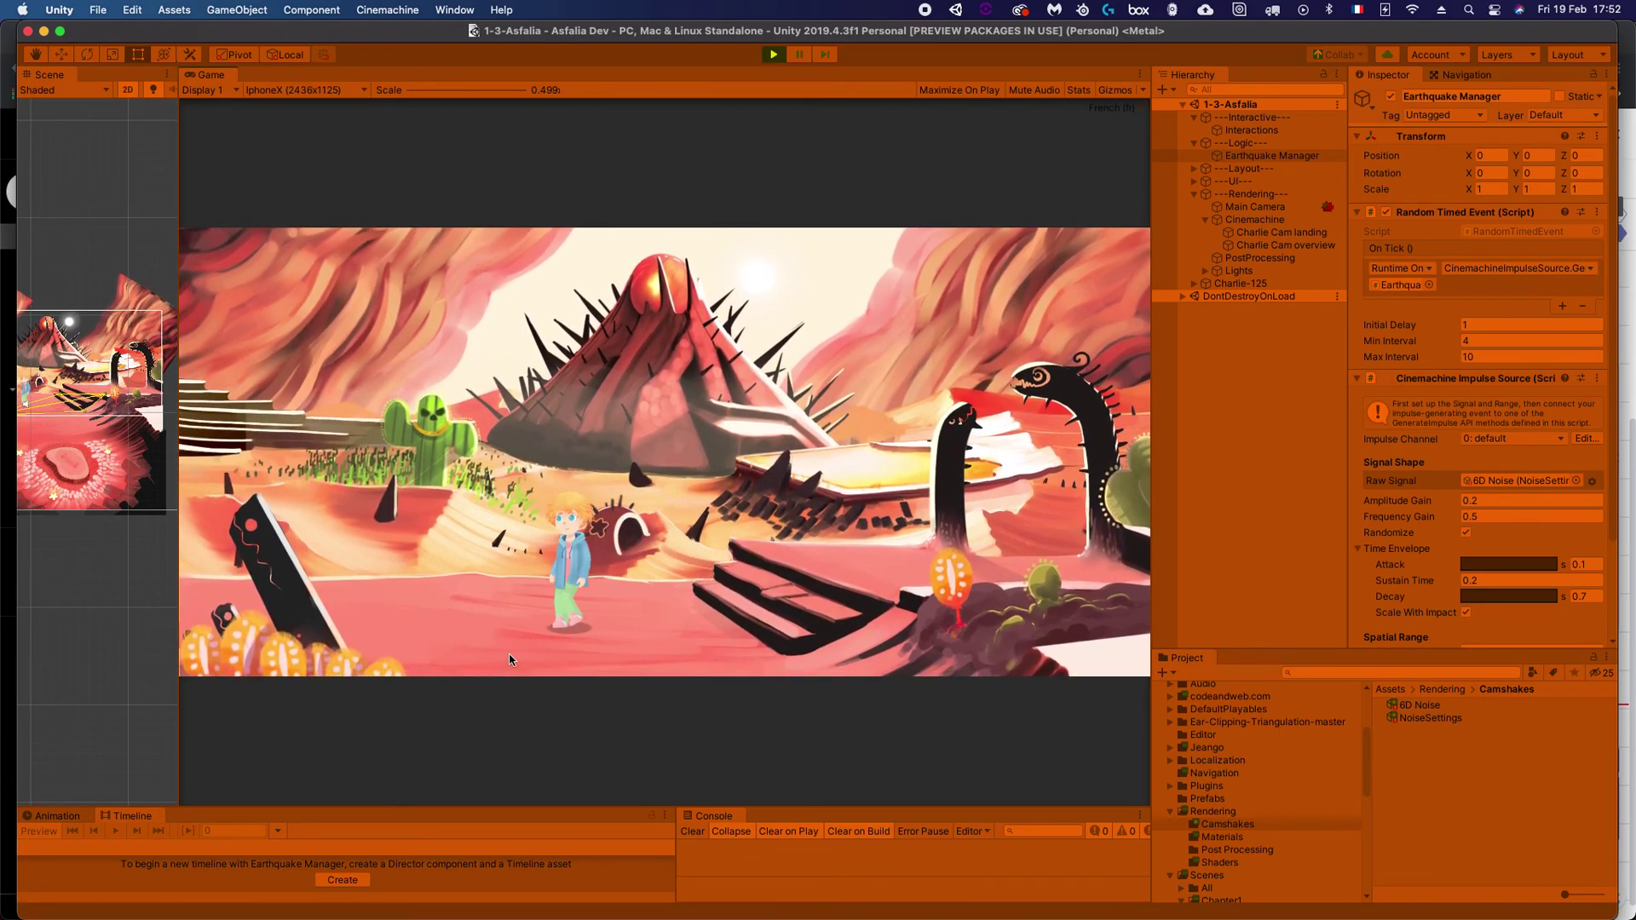
left_click(658, 661)
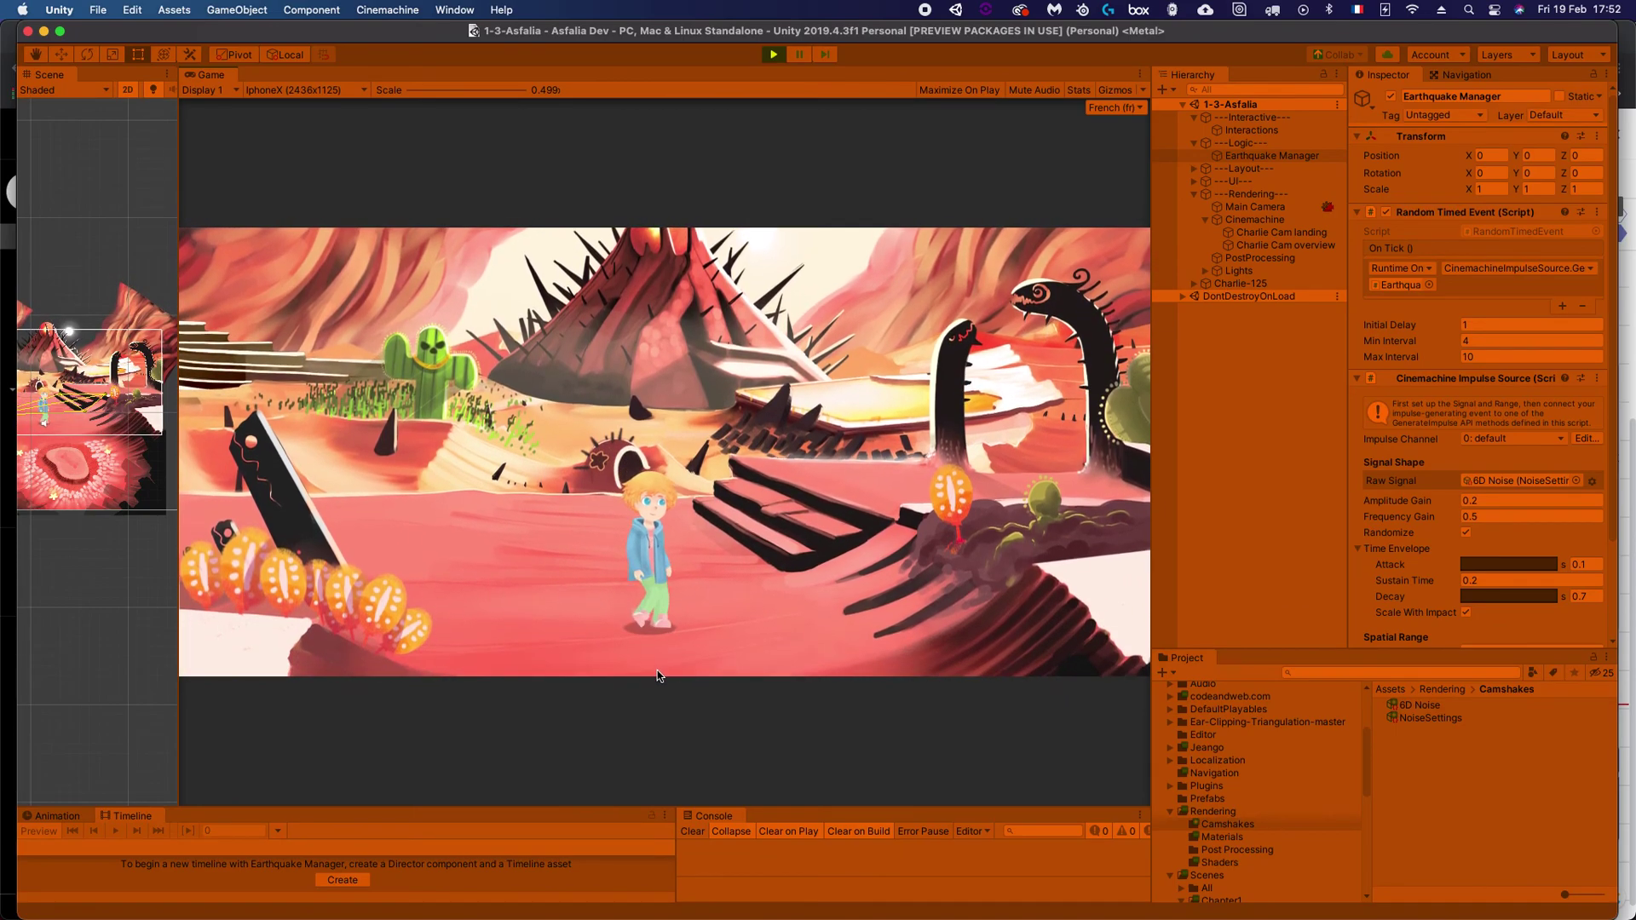
left_click(896, 675)
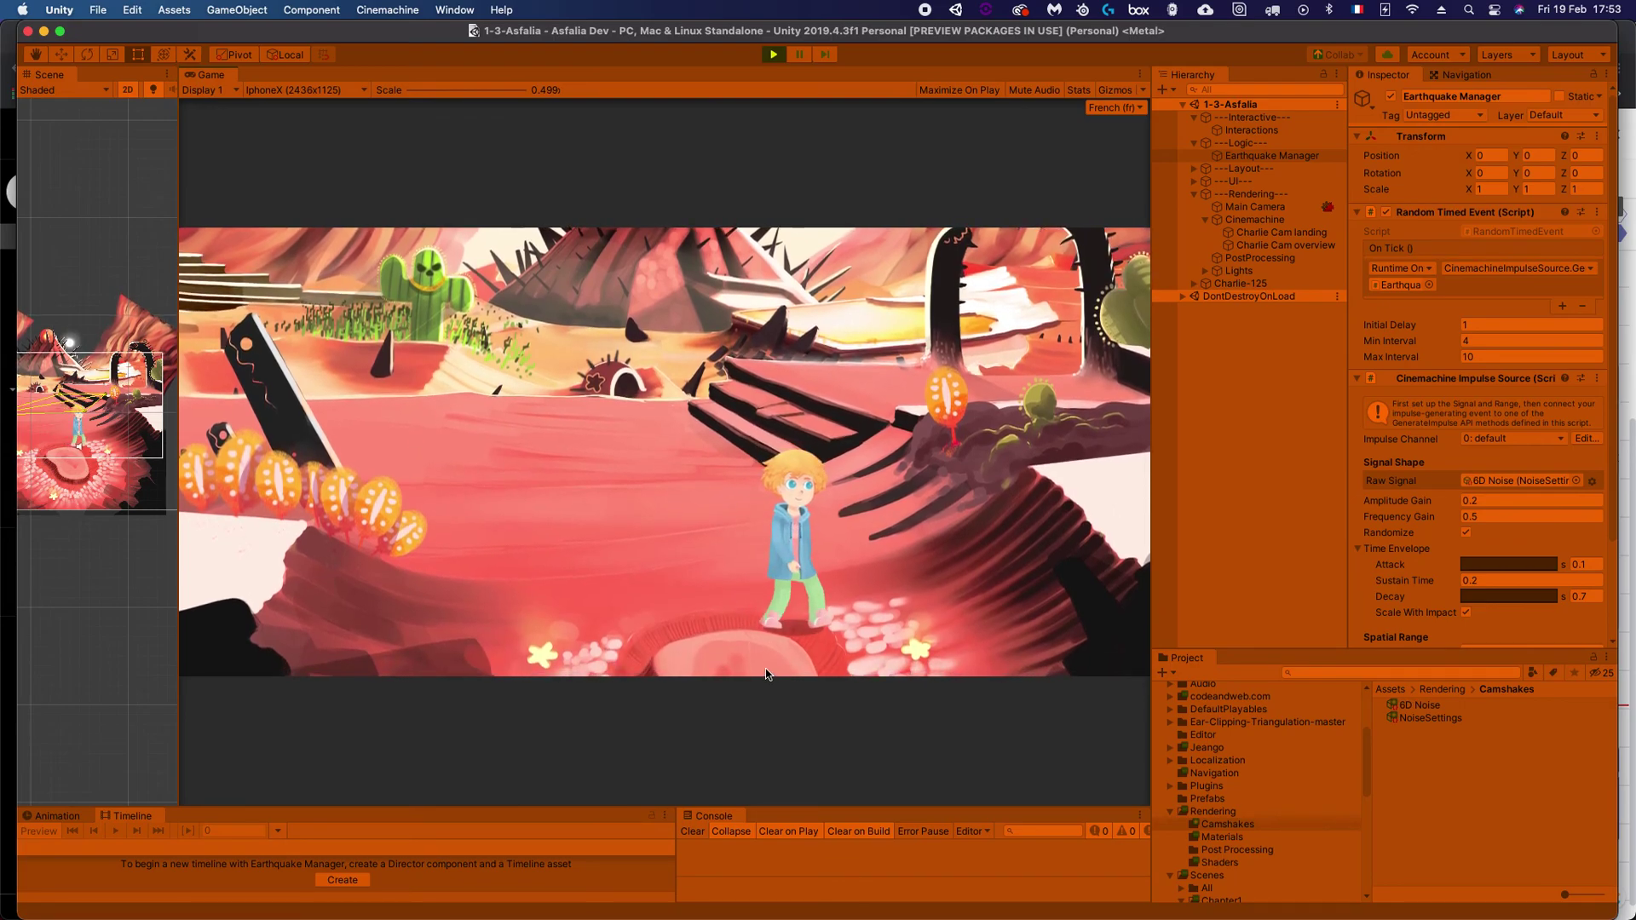
left_click(665, 656)
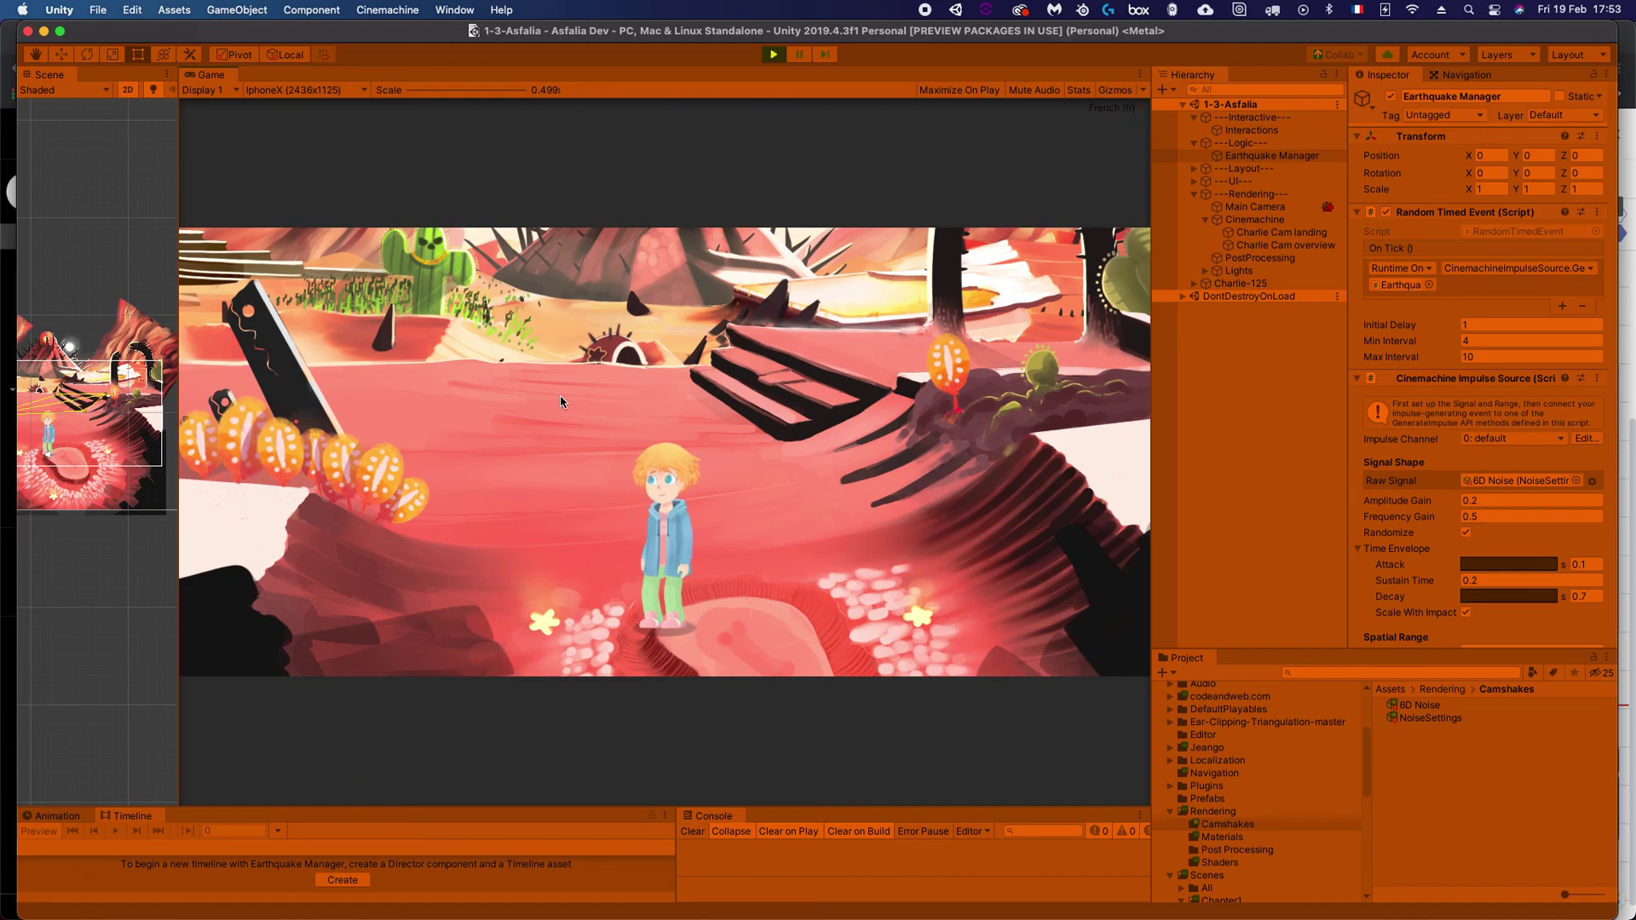
left_click(561, 464)
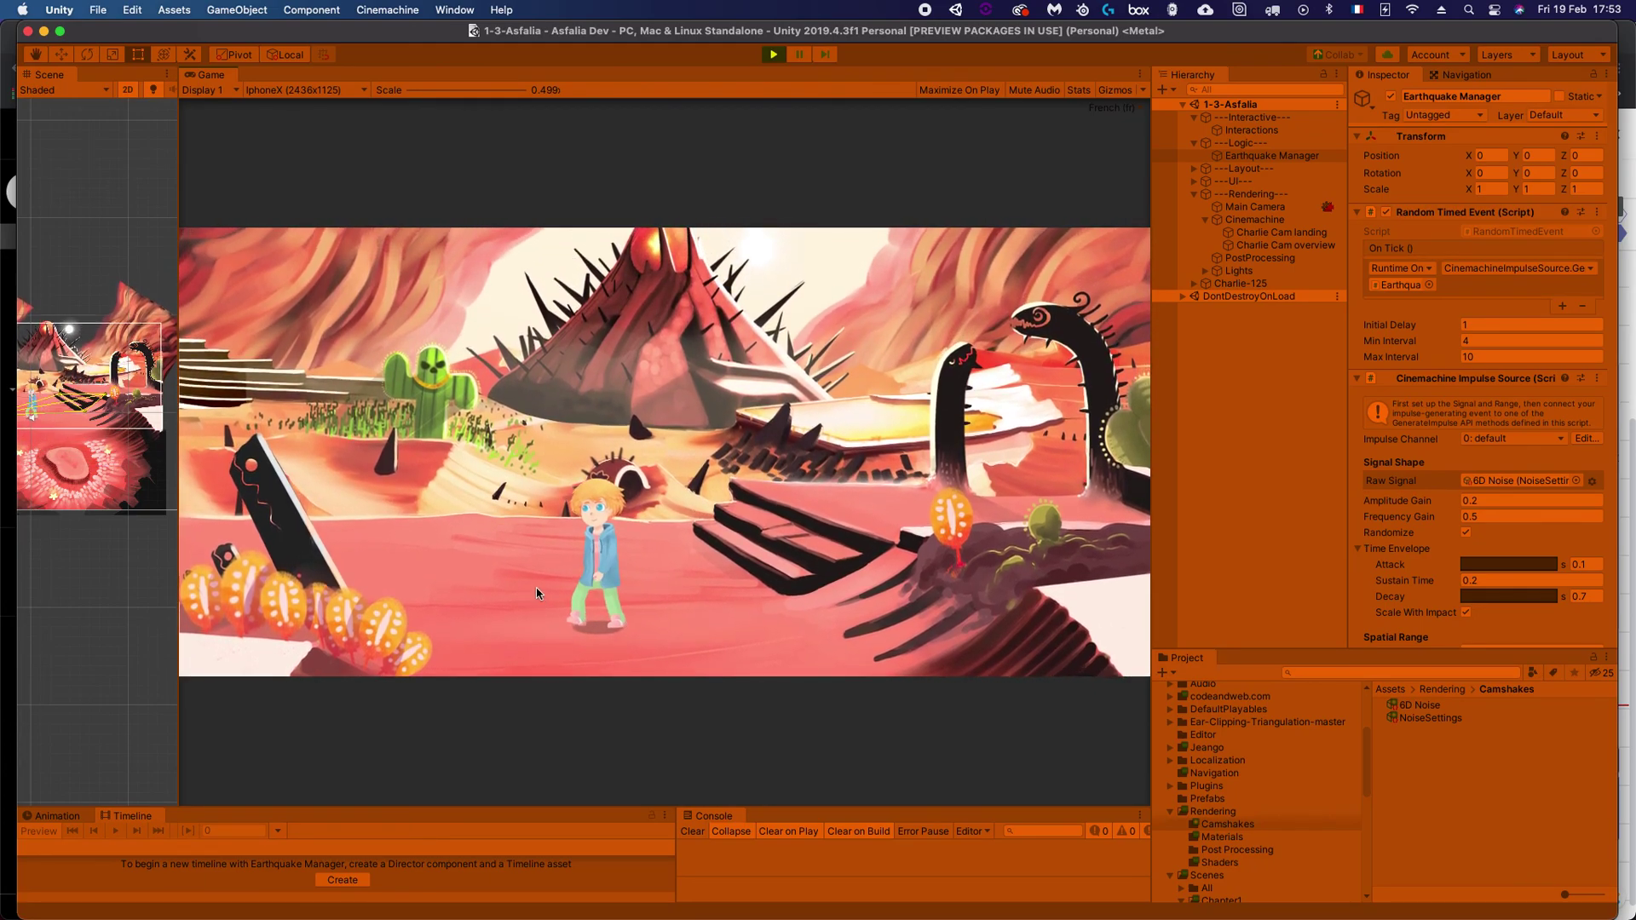